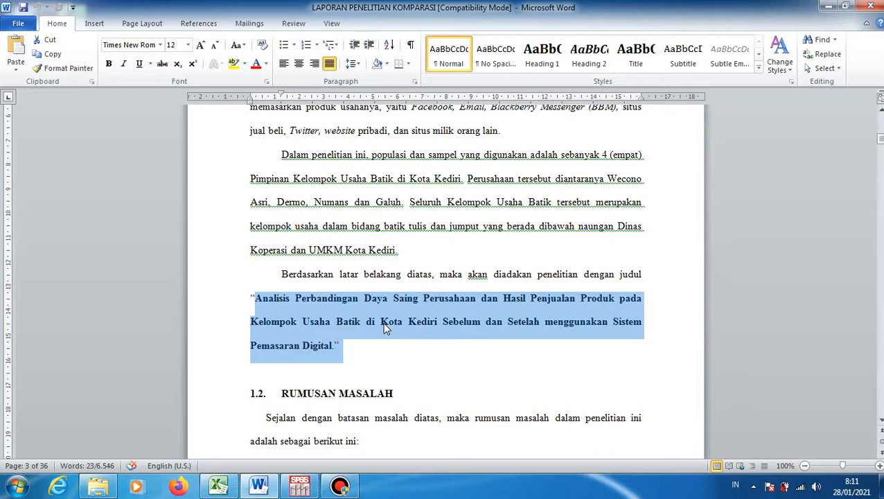
Step: Look through the Rumusan Masalah section of the report, covering the research questions that follow the study title
key(Down)
key(Down)
key(Down)
key(Down)
key(Down)
key(Down)
key(Down)
key(Down)
key(Down)
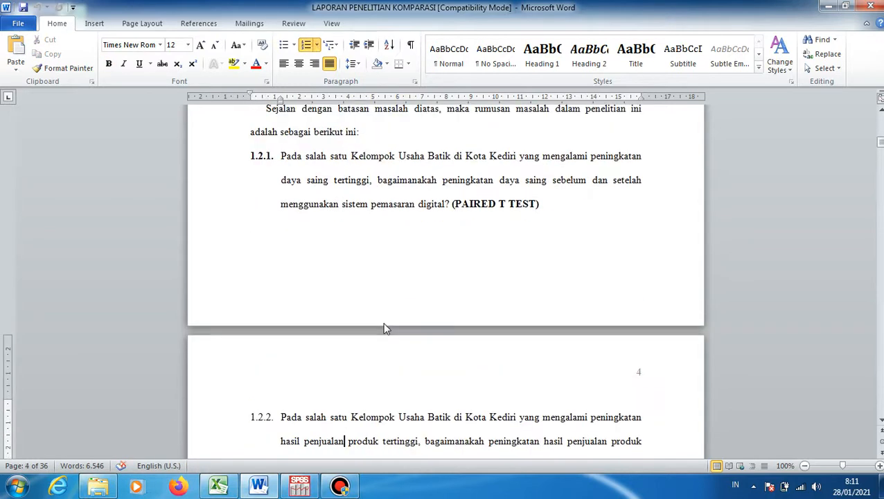
key(Down)
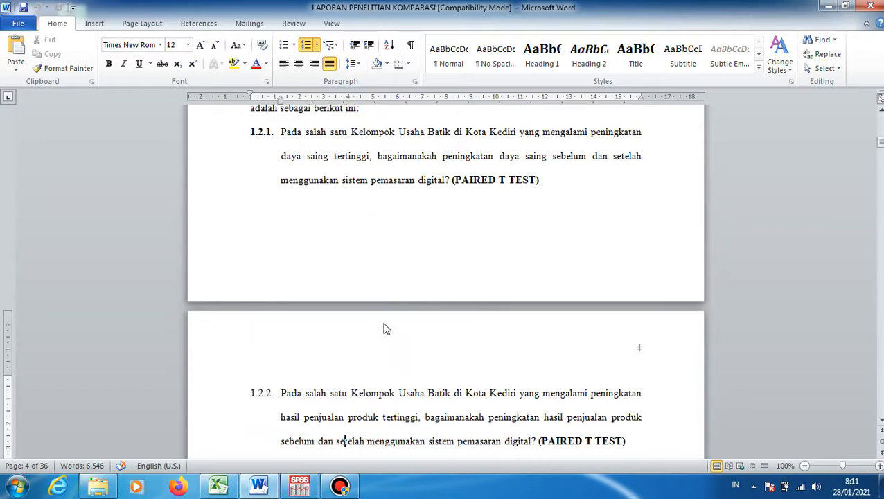
key(Down)
key(Down)
key(Down)
key(Down)
key(Down)
key(Up)
key(Up)
key(Up)
key(Up)
key(Up)
key(Up)
key(Up)
key(Up)
key(Up)
key(Up)
key(Up)
key(Up)
key(Up)
key(Up)
key(Up)
key(Up)
Step: Highlight research question 1.2.1 on the increase in competitiveness before and after digital marketing to examine it
key(Down)
key(Down)
key(Down)
key(Down)
key(Down)
key(Down)
key(Down)
key(Down)
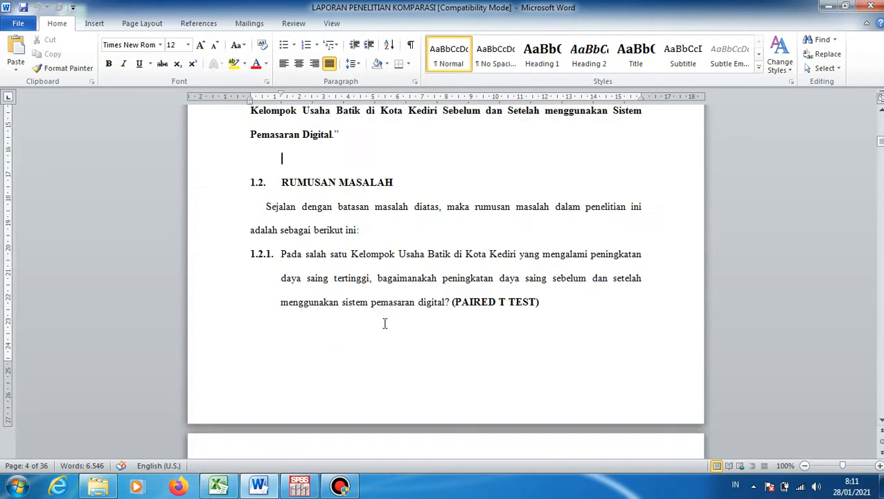
scroll(386, 328, down, 1)
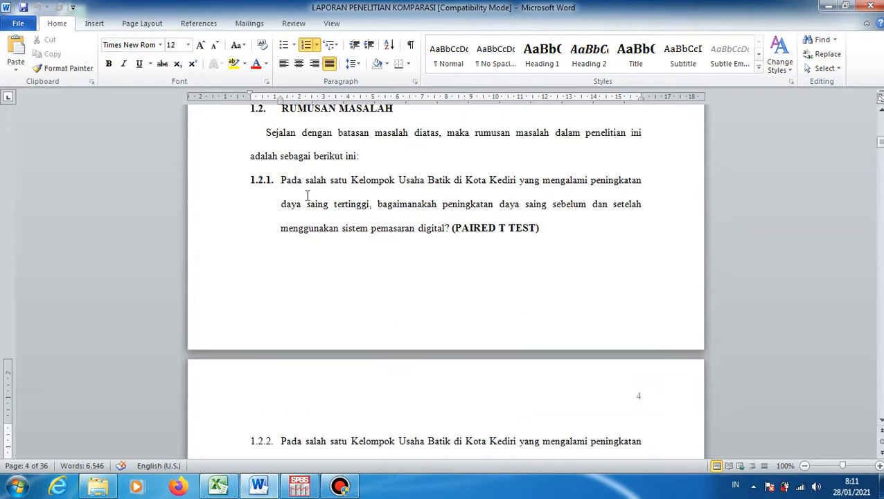
drag(281, 180, 550, 239)
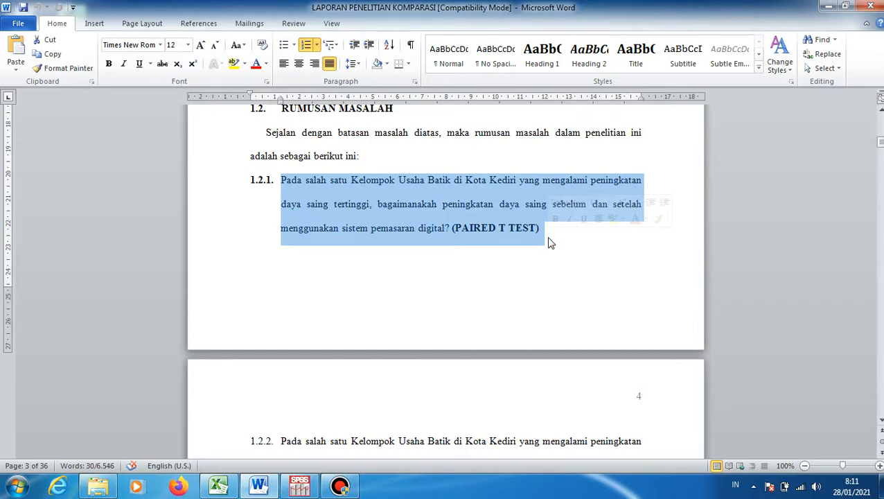
click(548, 242)
Step: Highlight research question 1.2.2 on the increase in product sales to examine it, and dismiss the Windows color scheme dialog
scroll(548, 243, down, 2)
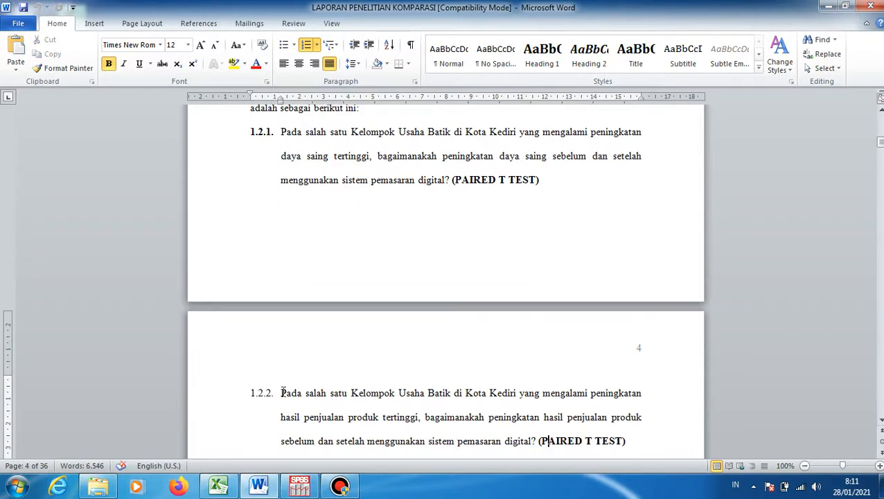
drag(281, 393, 633, 441)
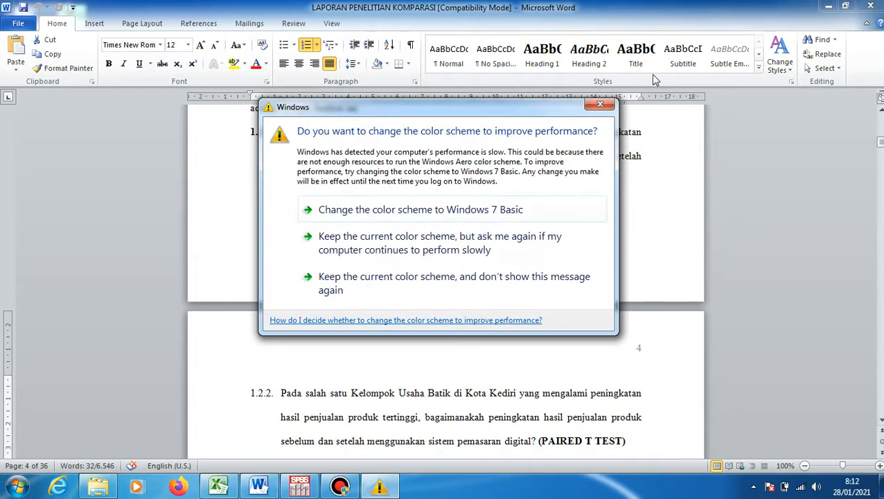
click(600, 104)
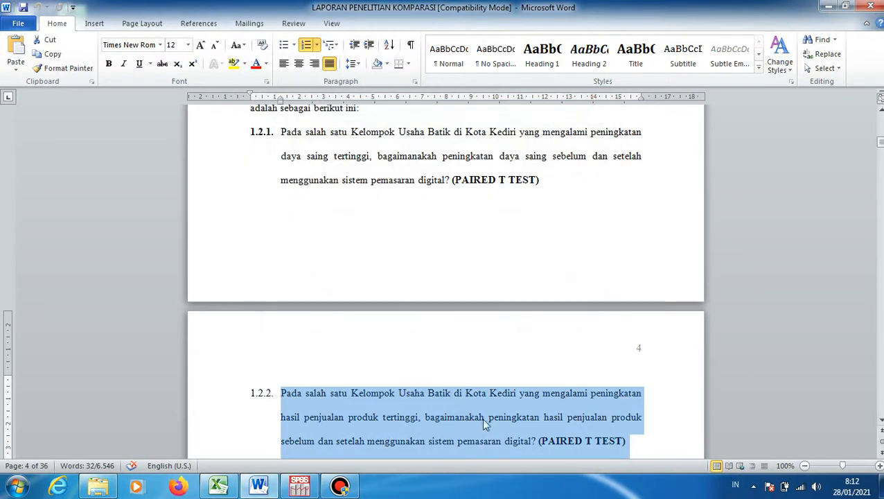
click(473, 415)
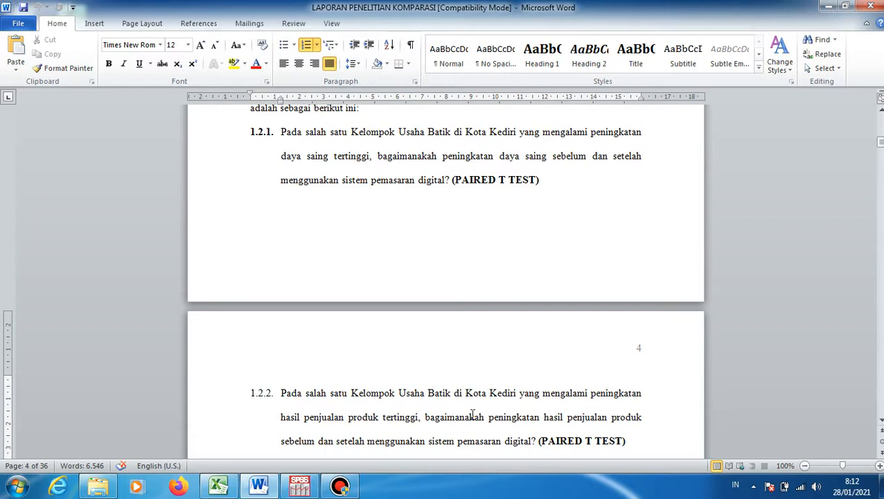
Step: Highlight the one-way ANOVA research questions 1.2.3 and 1.2.4 in turn to compare them, dismissing the Windows color scheme dialog
key(Down)
key(Down)
key(Down)
key(Down)
key(Down)
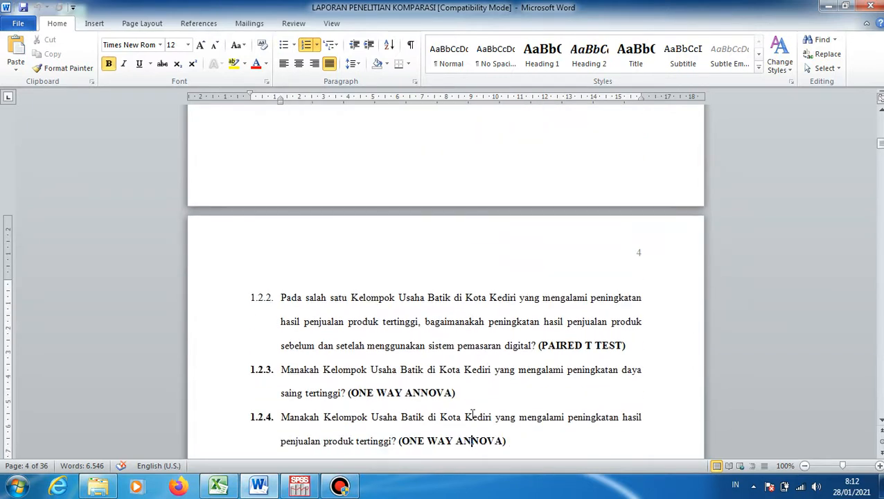
key(Down)
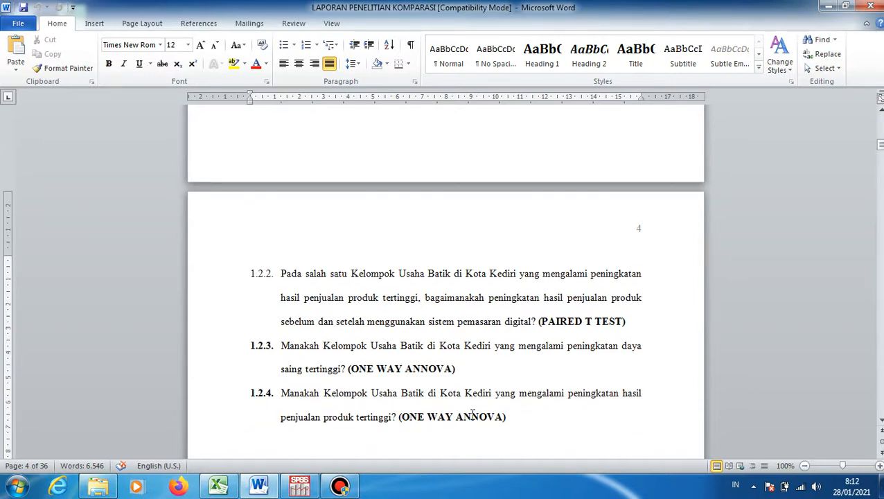
drag(294, 345, 467, 374)
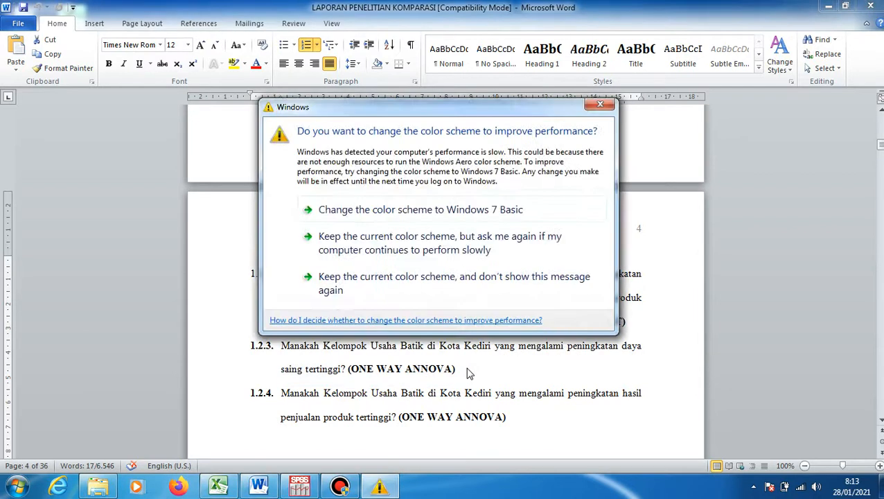
click(600, 105)
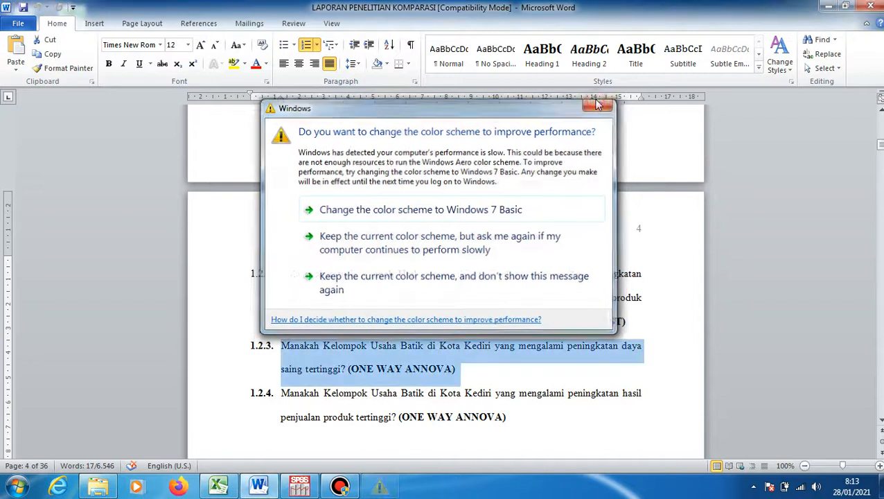
drag(283, 401, 539, 417)
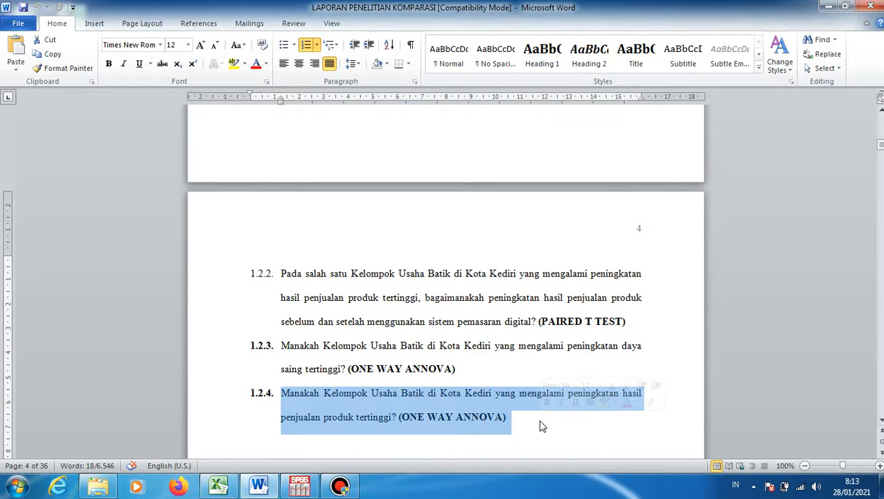
click(483, 366)
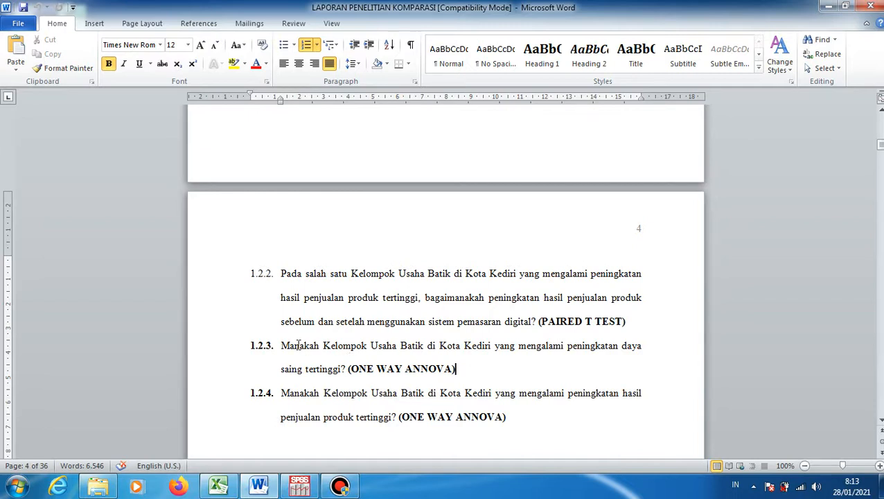
drag(282, 344, 462, 375)
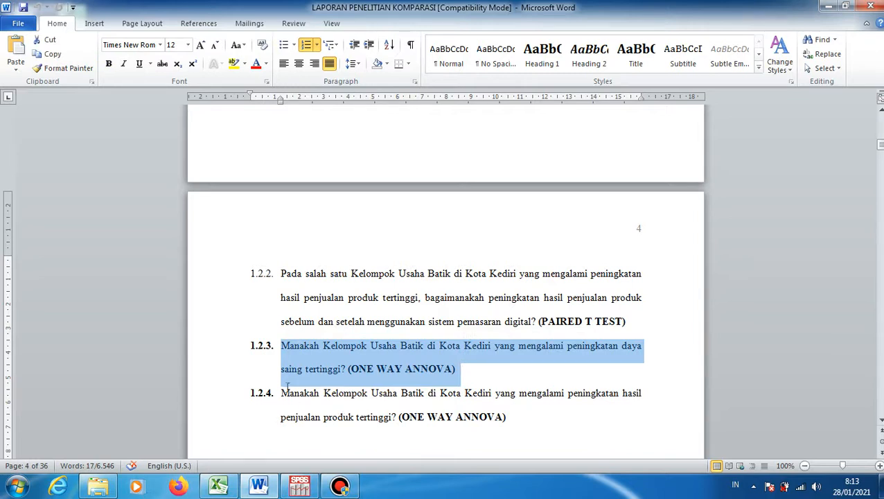
drag(283, 392, 538, 425)
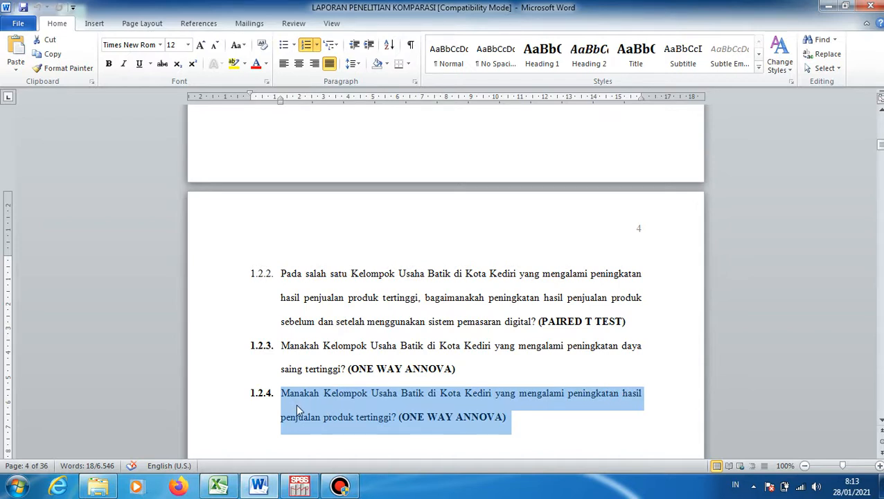
Step: Switch to the Excel research data and copy the Wecono Asri scores in B4:B19 of the PENINGKATAN DAYA SAING sheet
click(220, 487)
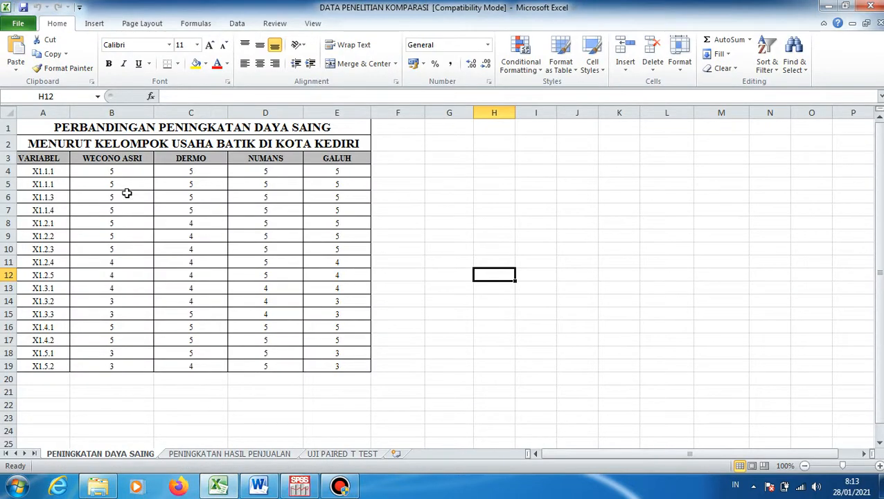
drag(123, 172, 122, 365)
right_click(123, 365)
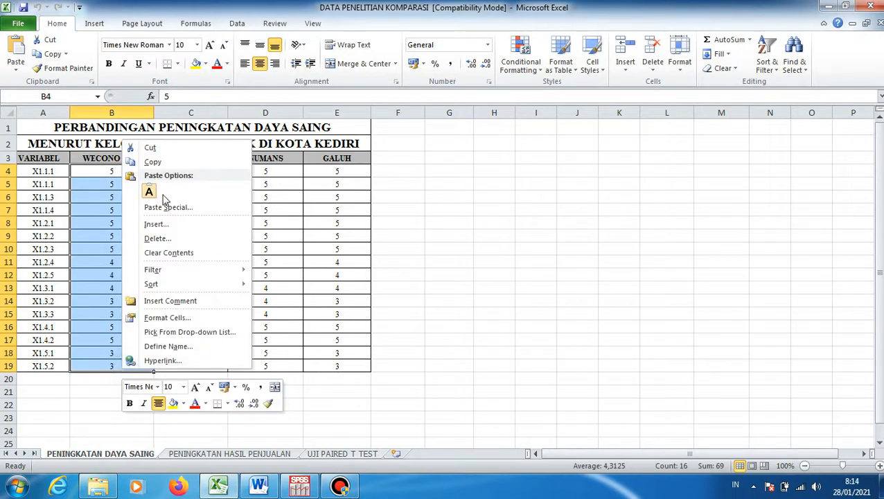
click(158, 161)
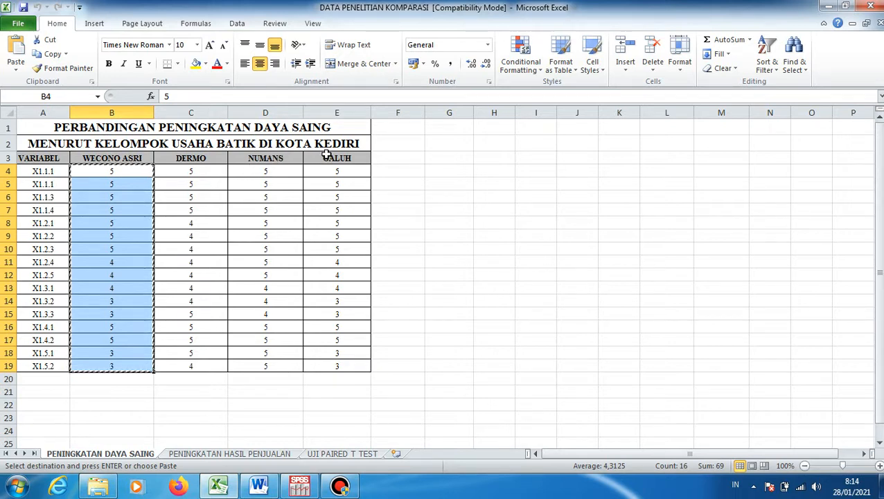
click(299, 488)
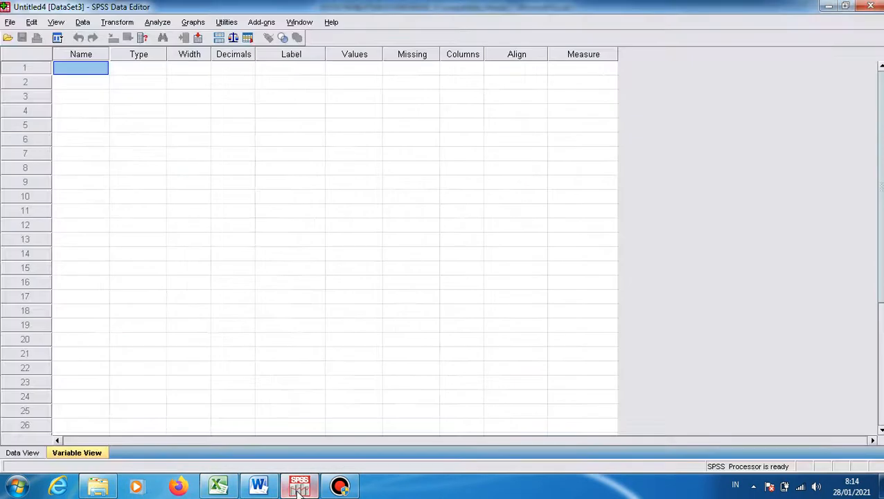
click(219, 487)
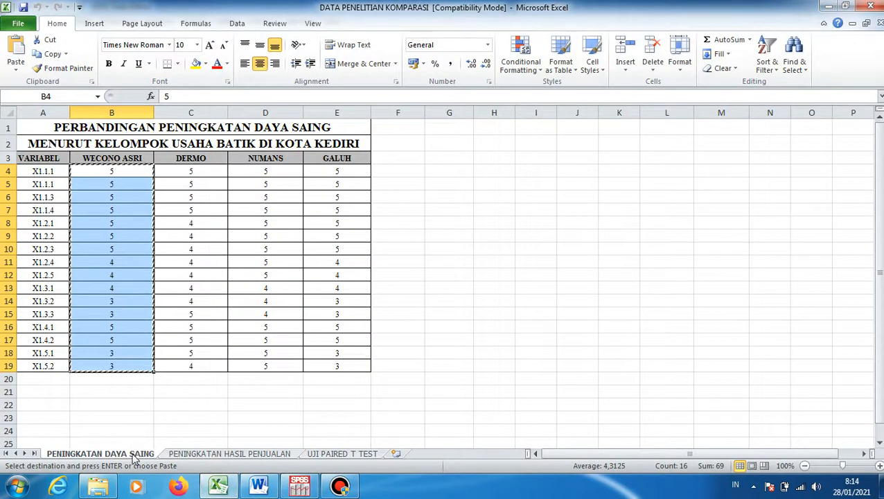
click(300, 487)
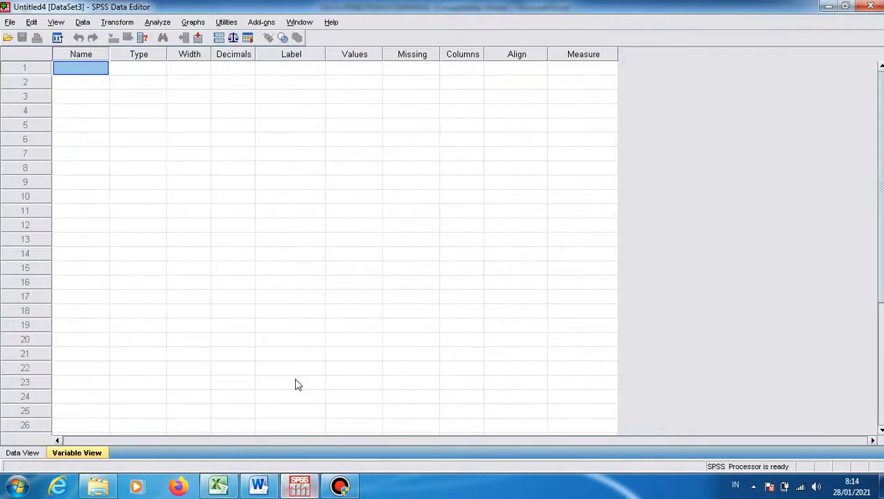
click(18, 454)
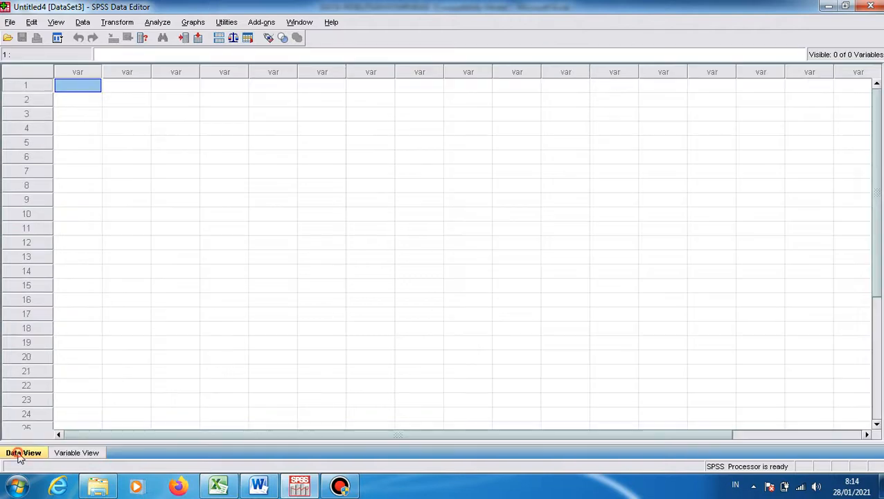
click(129, 86)
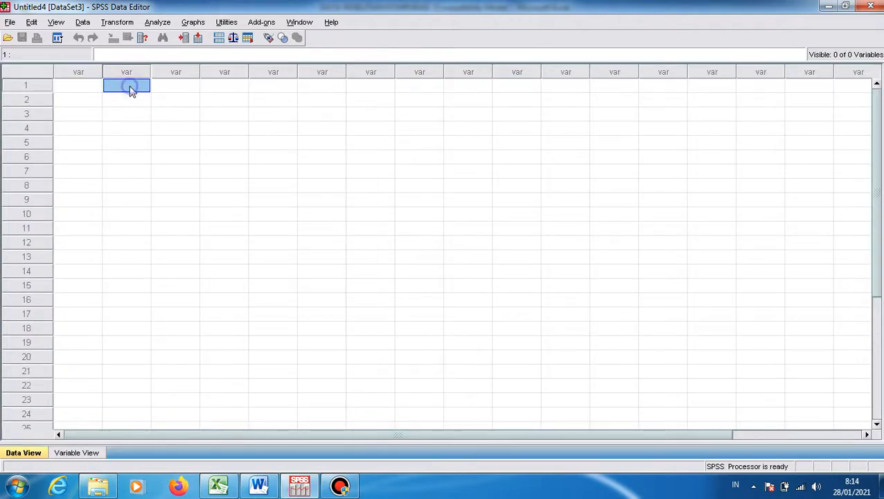
right_click(130, 90)
click(154, 123)
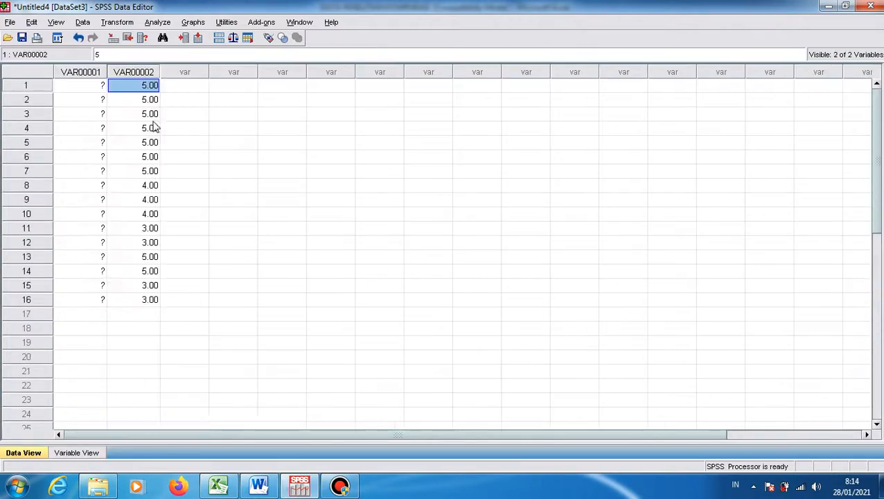
Step: Enter group code 1 in the first column for rows 1 to 16, beside the Wecono Asri scores
click(97, 89)
text(1)
key(Return)
text(1)
key(Return)
text(1)
key(Return)
text(1)
key(Return)
text(1)
key(Return)
text(1 1 1 1 1 1 1 1 1)
key(Return)
text(1)
key(Return)
text(1)
key(Return)
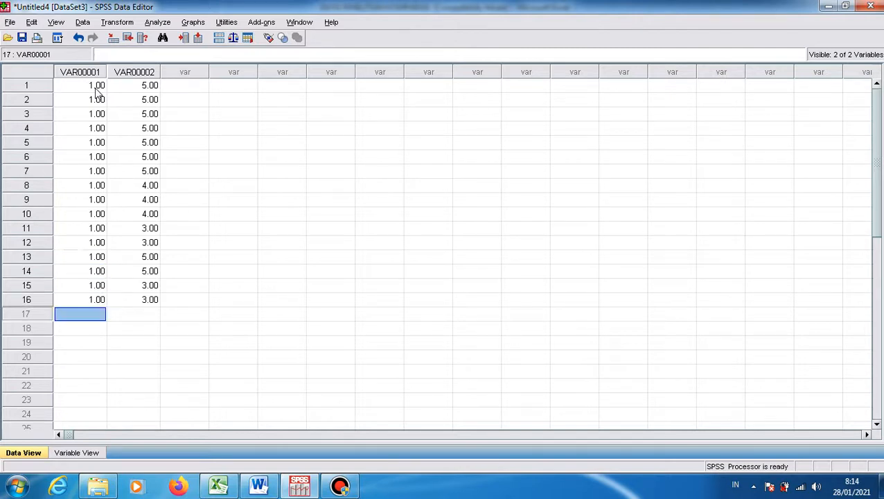
Step: Copy the Dermo scores in C4:C19 from Excel and paste them into the second SPSS column starting at row 17
key(Right)
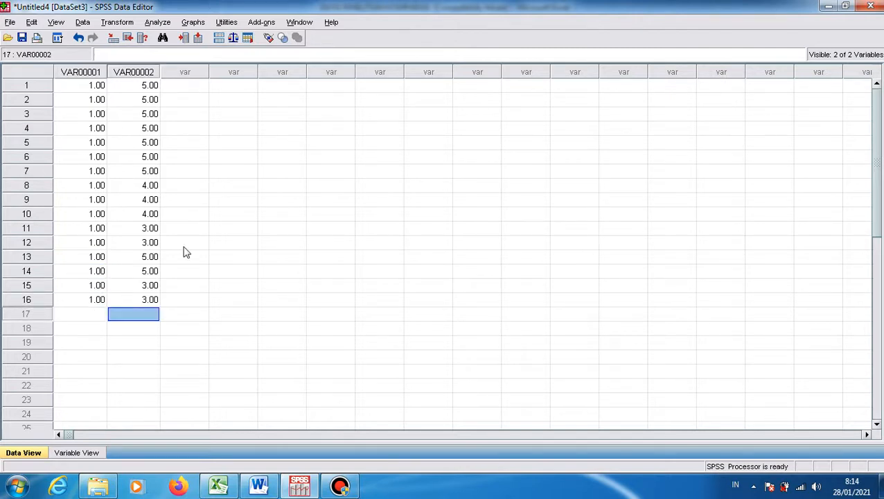
click(219, 486)
drag(199, 177, 205, 369)
right_click(194, 337)
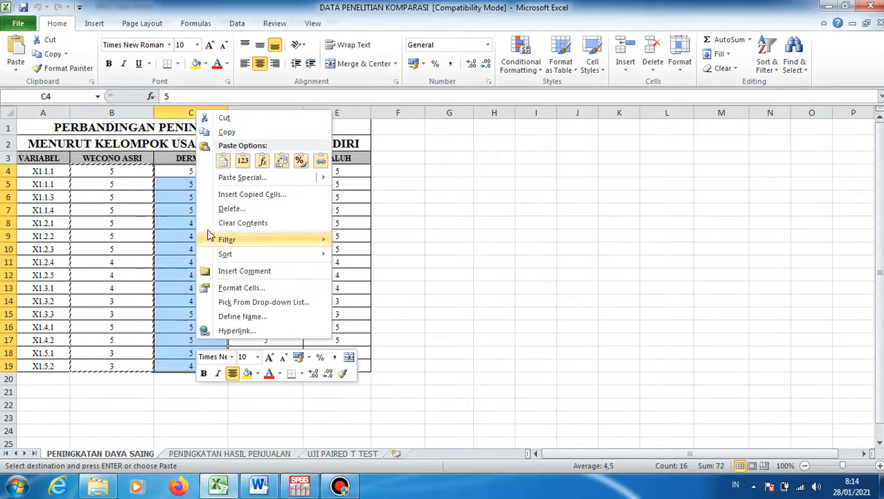
click(231, 134)
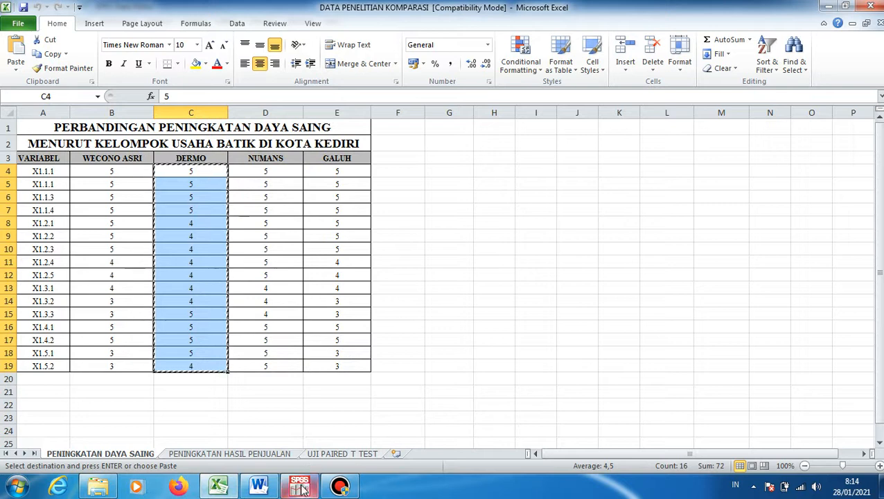
mouse_move(301, 489)
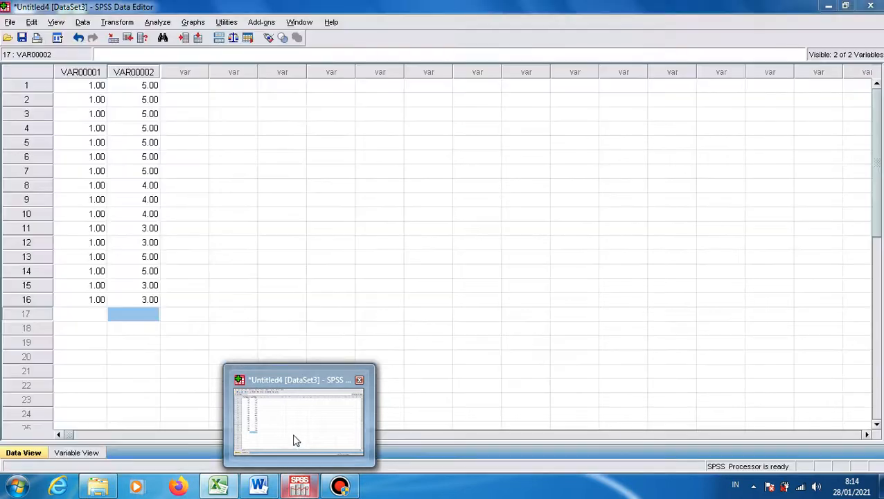
click(293, 440)
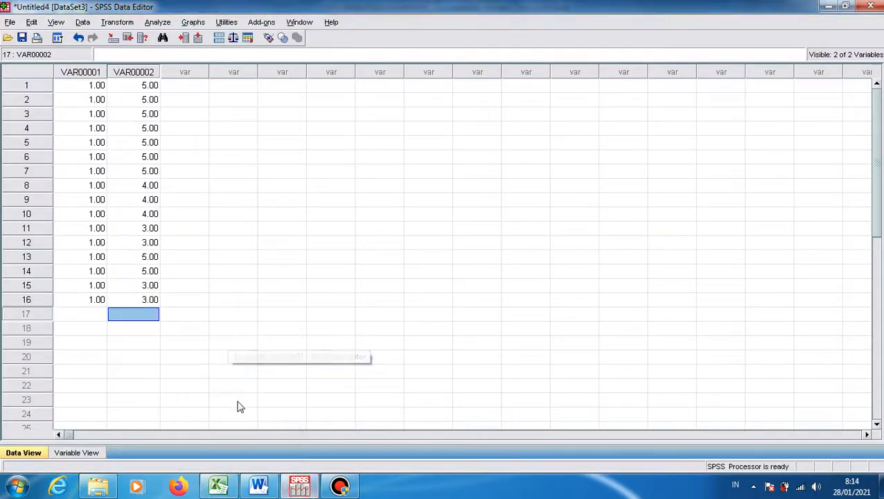
right_click(150, 317)
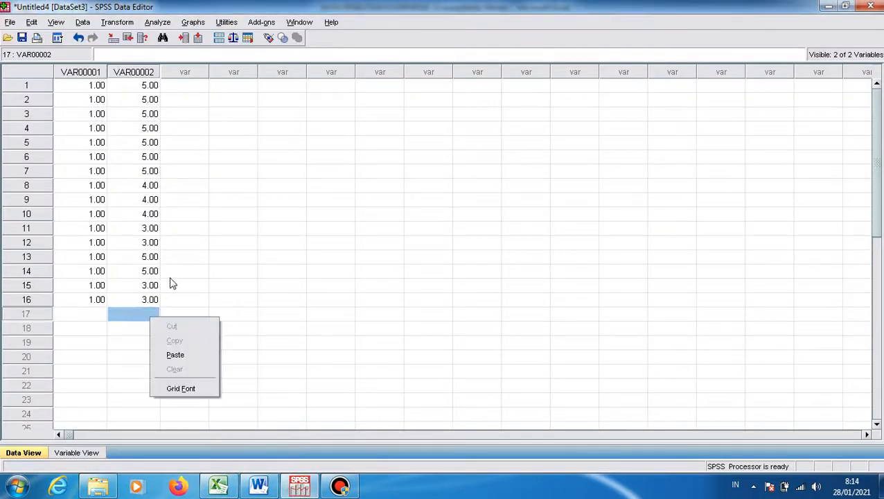
click(175, 354)
Step: Enter group code 2 in the first column for rows 17 to 32, beside the Dermo scores
click(99, 317)
text(2 2 2 2 2 )
text(2)
key(Return)
key(Return)
text(2)
key(Return)
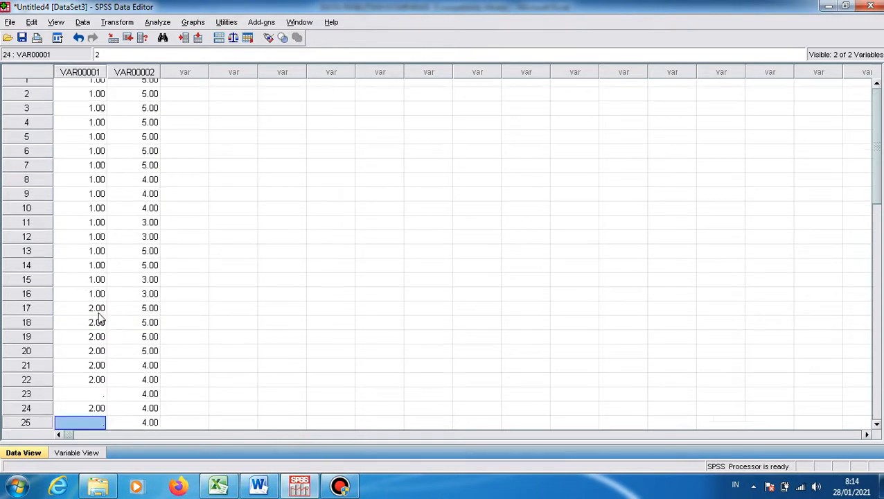
text(2 2)
key(Up)
key(Up)
key(Up)
text(2)
key(Return)
key(Return)
key(Return)
key(Return)
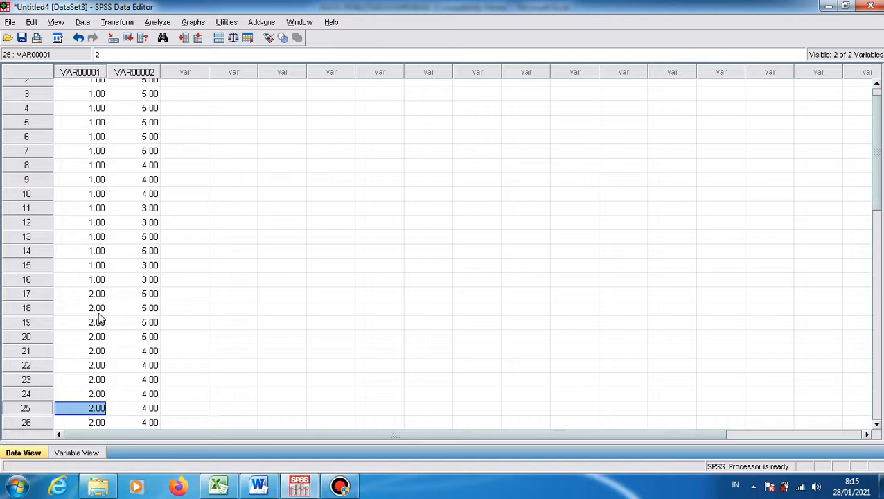
text(2)
key(Return)
text(2 2 2 2)
key(Return)
key(Return)
text(2)
key(Up)
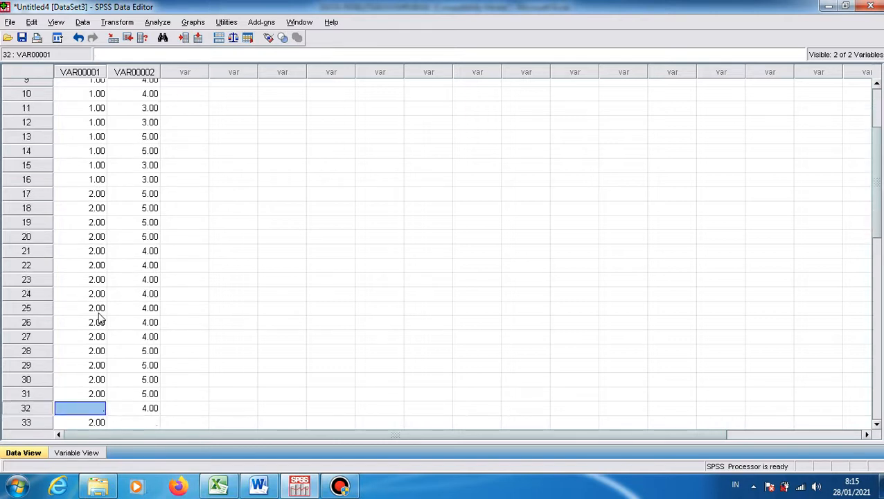
text(2)
key(Return)
key(BackSpace)
Step: Copy the Numans scores in D4:D19 from Excel and paste them into the second SPSS column starting at row 33
click(143, 423)
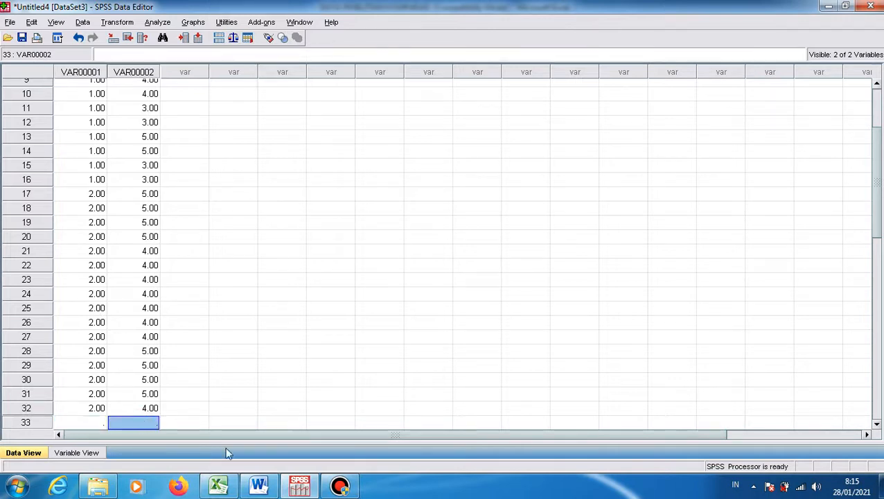
click(219, 487)
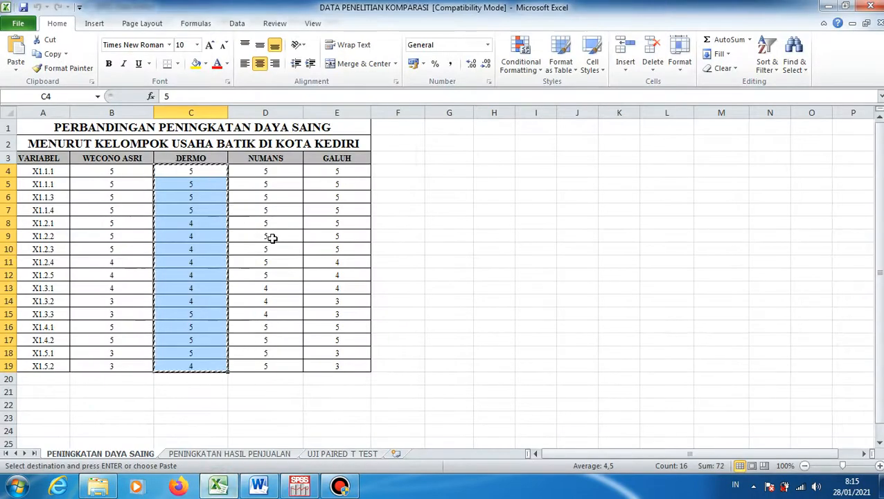
drag(274, 174, 276, 364)
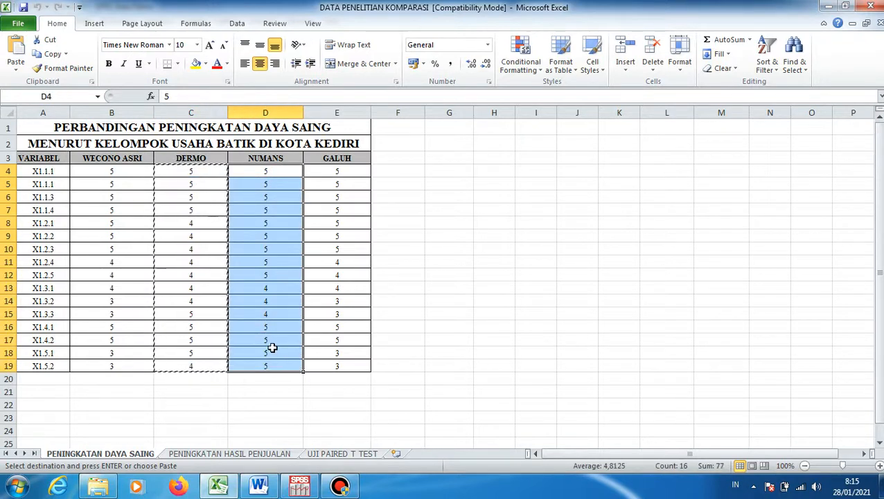
right_click(272, 348)
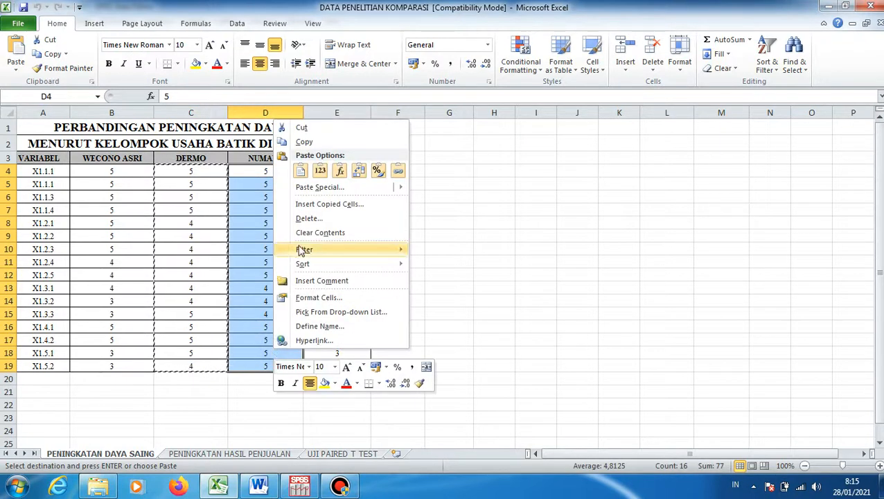
click(305, 142)
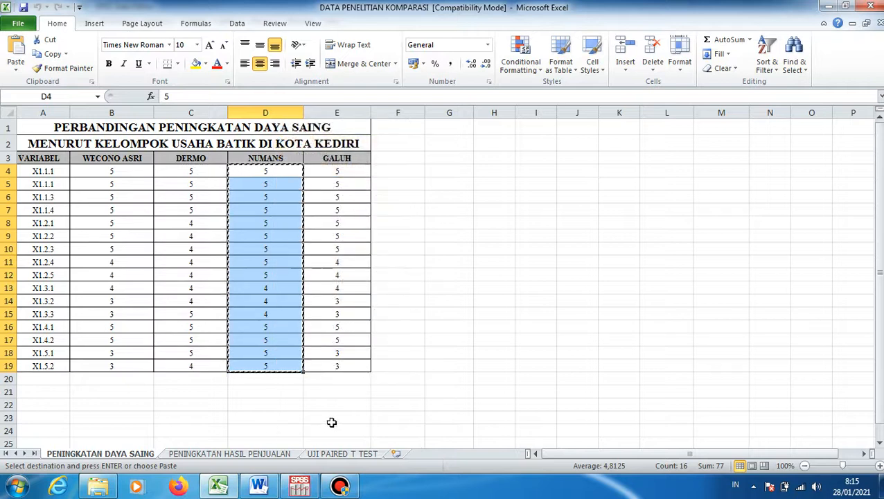
click(302, 487)
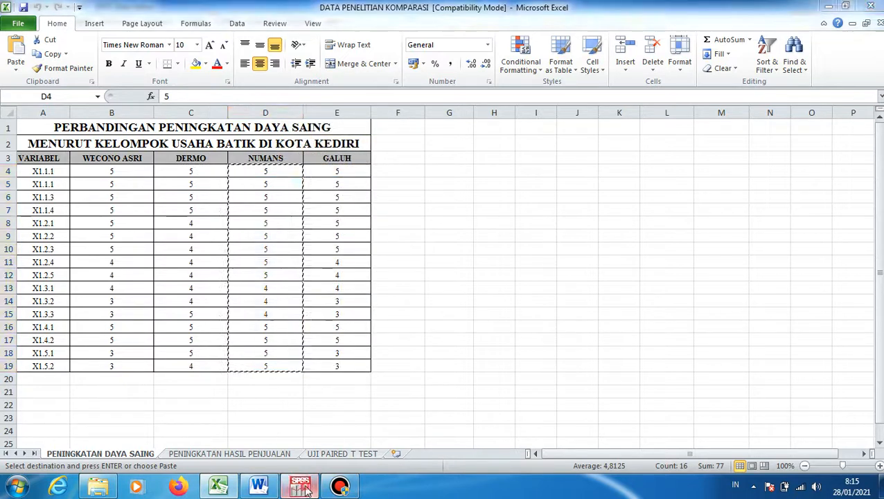
right_click(150, 421)
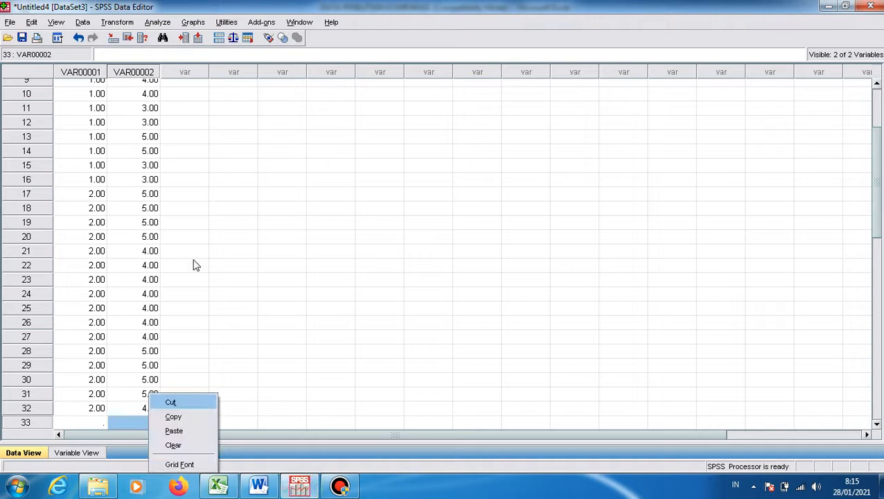
click(174, 431)
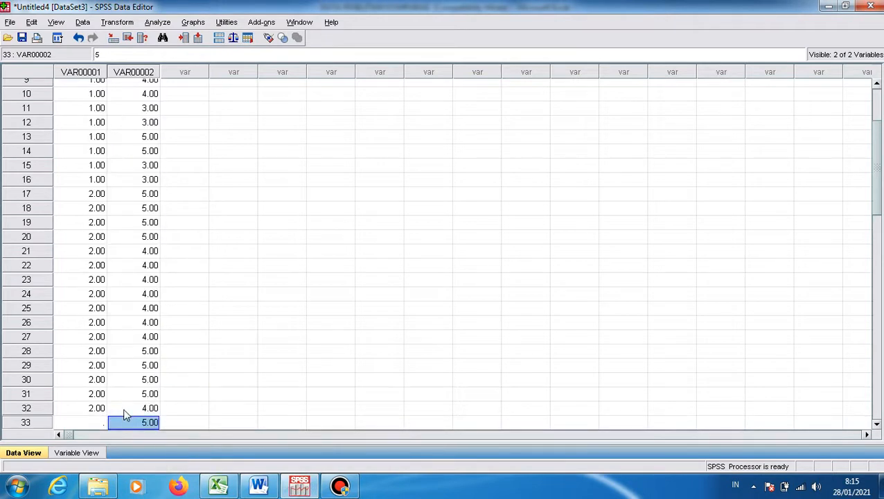
Step: Enter group code 3 in the first column down to row 48, beside the Numans scores
click(103, 422)
text(3)
key(Return)
text(33)
key(Return)
text(3)
key(Return)
key(Return)
text(3)
key(Down)
text(3)
key(Down)
text(3)
key(Up)
key(Up)
key(Up)
text(3)
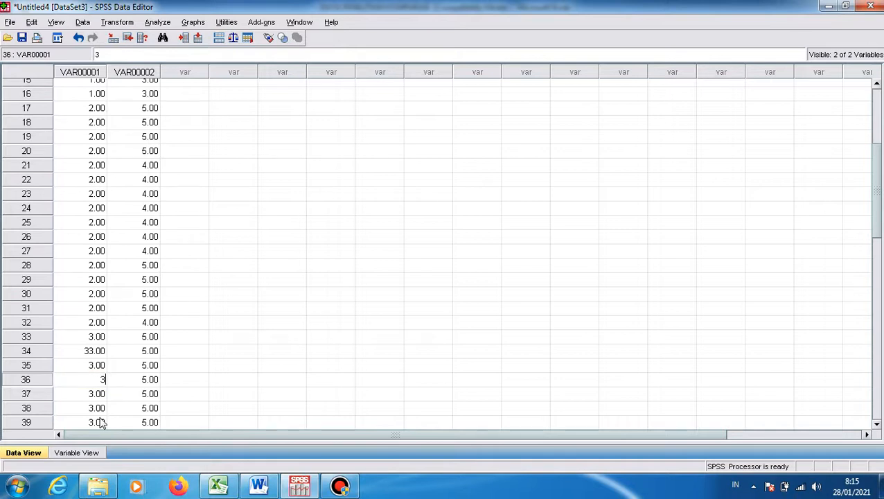
key(Down)
key(Down)
key(Down)
key(Down)
text(3)
key(Return)
text(3)
key(Return)
text(3)
key(Return)
key(Down)
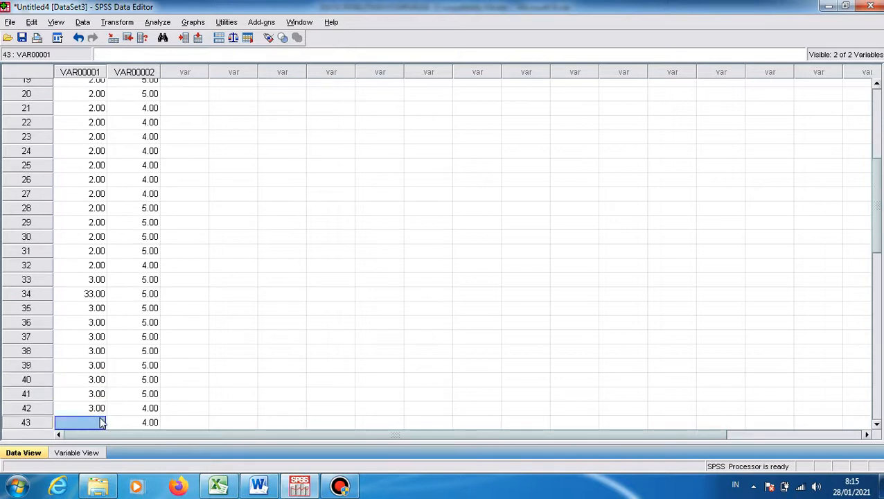
text(3)
key(Up)
text(3)
key(Down)
key(Down)
text(3)
key(Return)
text(3)
key(Return)
text(3)
key(Return)
text(3)
key(Return)
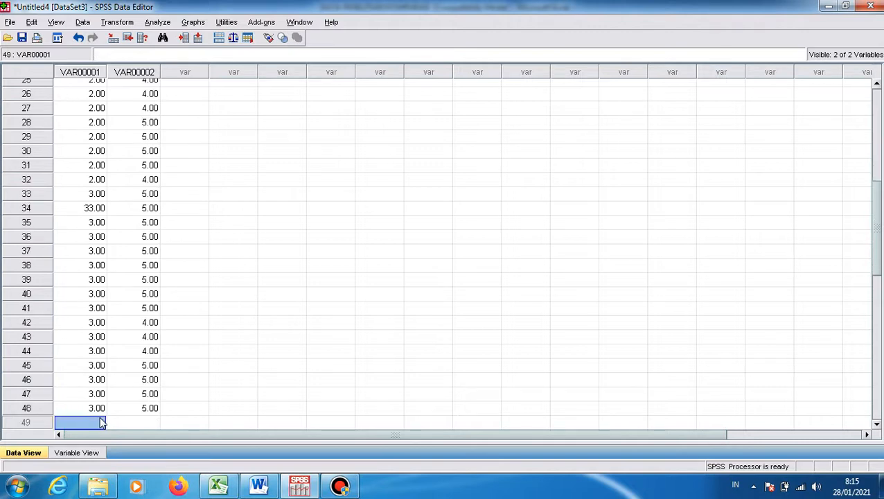
key(Right)
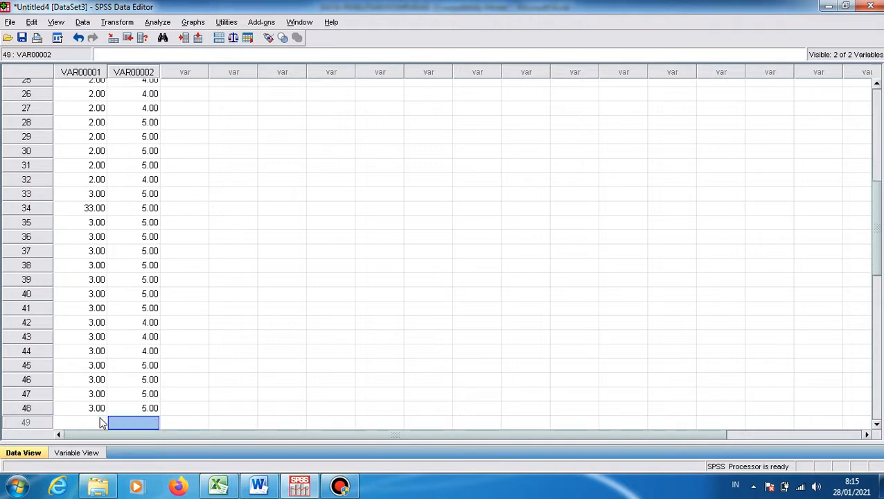
Step: Correct the group code in row 34 of the first column to 3
click(83, 453)
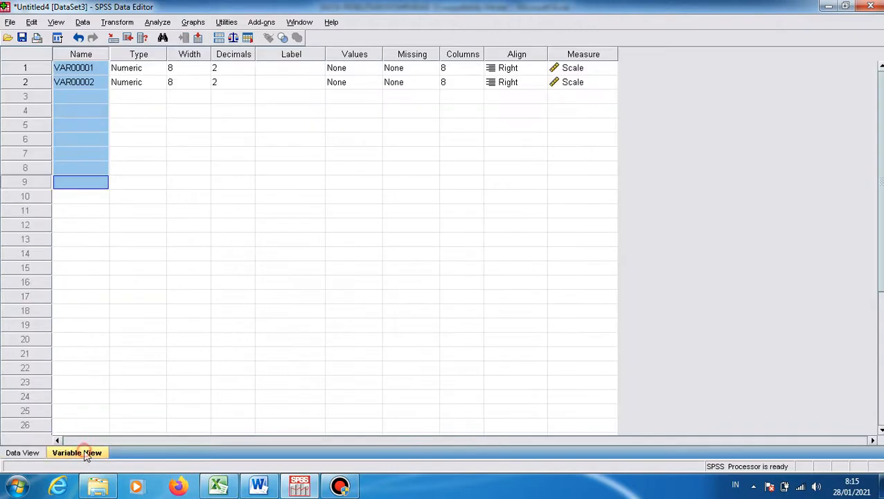
click(21, 454)
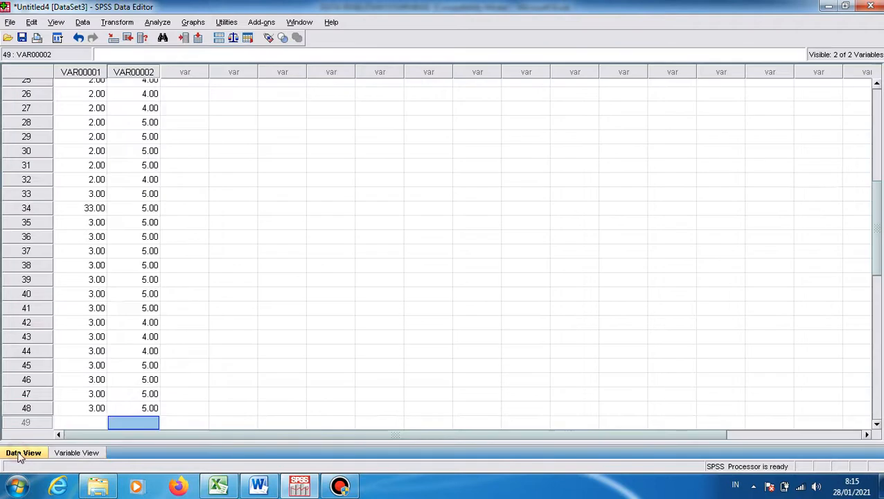
click(96, 209)
text(3)
key(Up)
Step: Review the entered group codes and scores in the Data View back up to row 1
key(Up)
key(Up)
key(Up)
key(Up)
key(Up)
key(Up)
key(Up)
key(Up)
key(Up)
key(Up)
key(Up)
key(Up)
key(Up)
key(Up)
key(Up)
key(Up)
key(Up)
key(Up)
key(Up)
key(Up)
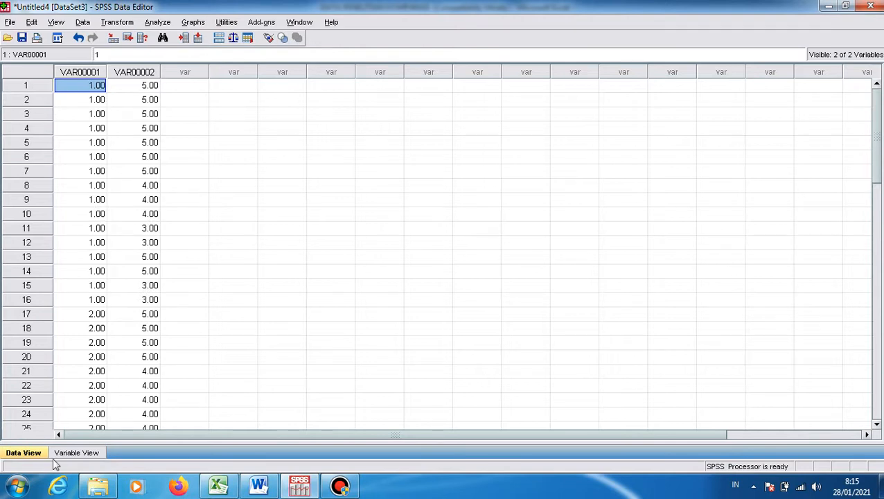
Step: Rename the two variables X1 and X2 in the Variable View and label X1 as NAMA USAHA
click(69, 454)
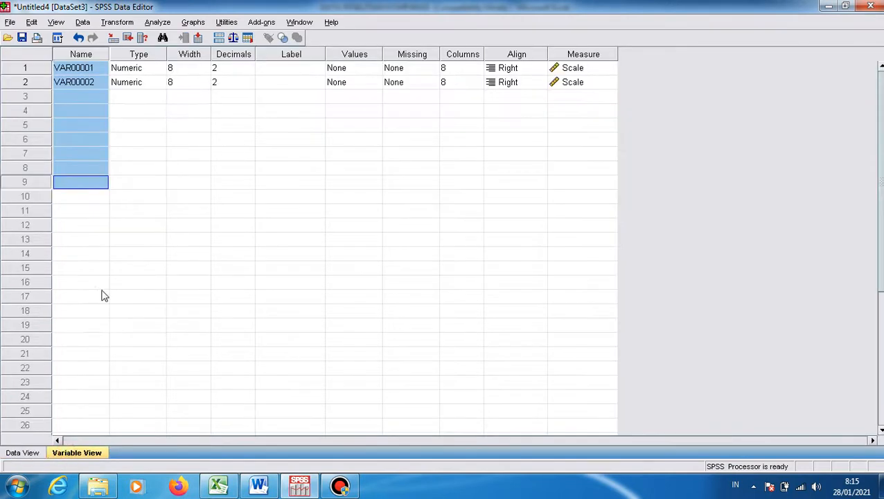
click(93, 70)
text(X)
key(Return)
text(X)
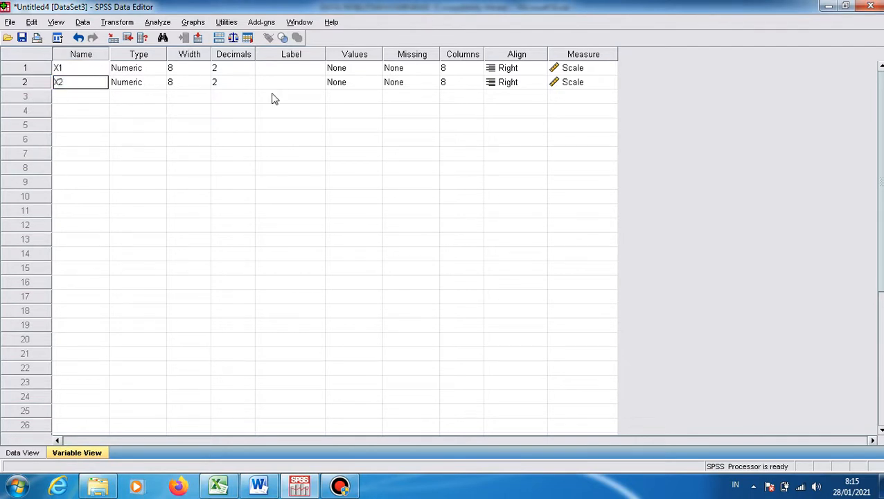
click(293, 70)
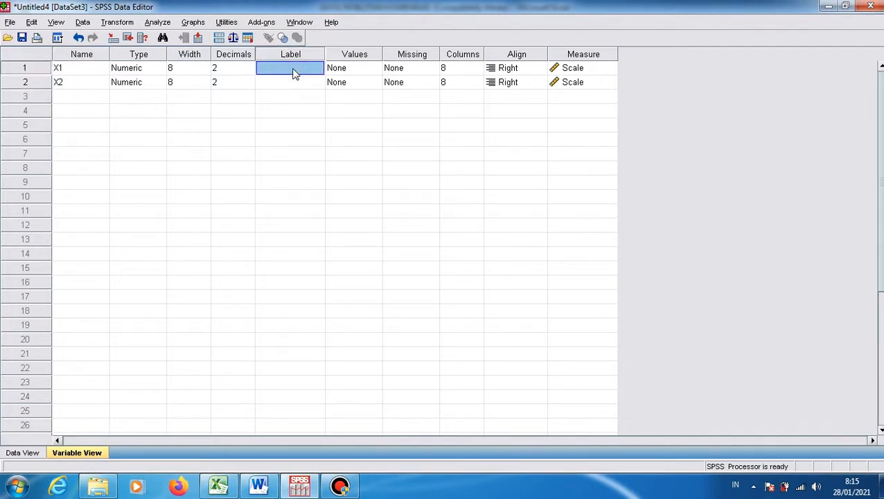
text(NAMA USAHA)
Step: Add value labels to X1: 1 for WECONO ASRI and 2 for DERMO, checking the group names in Excel
click(375, 70)
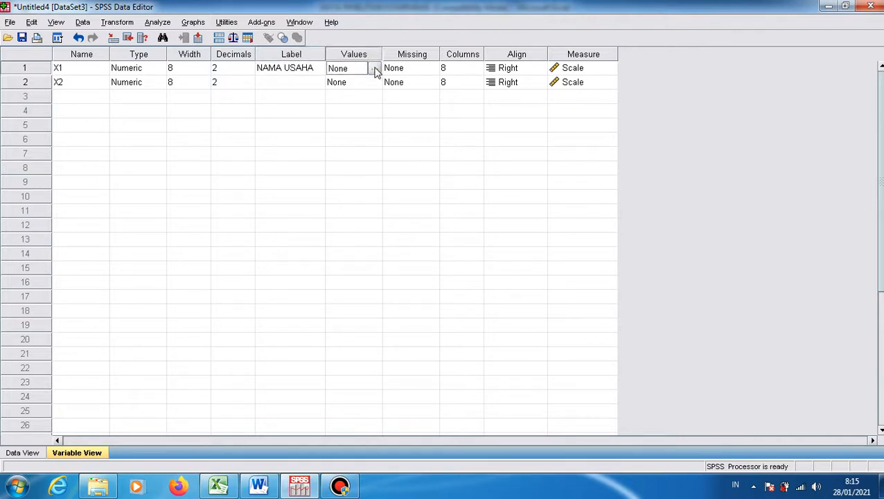
click(375, 70)
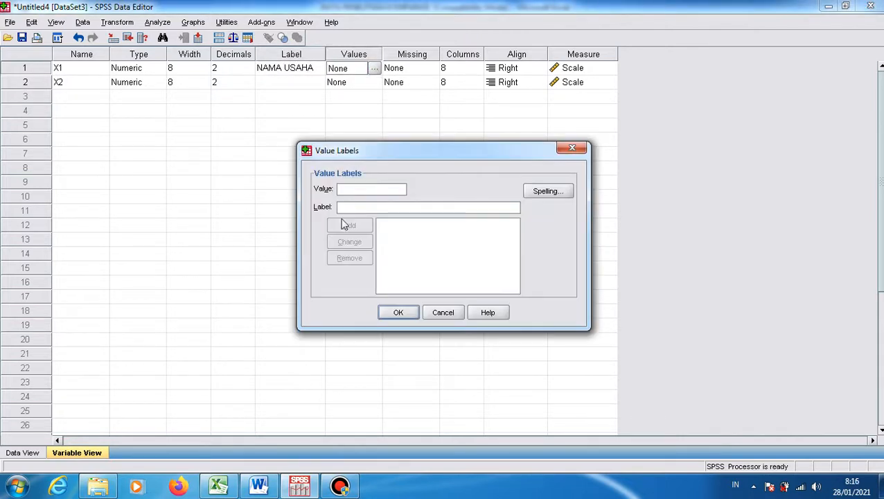
text(1)
text(WECONO ASR)
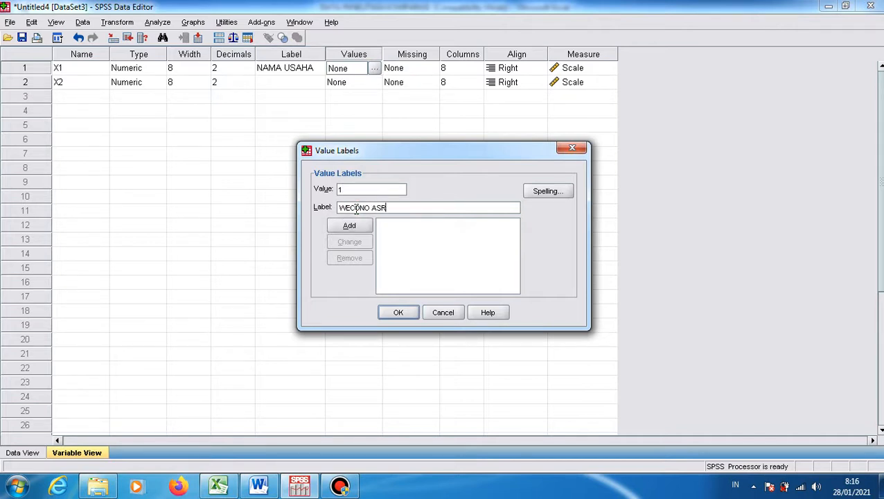
click(348, 226)
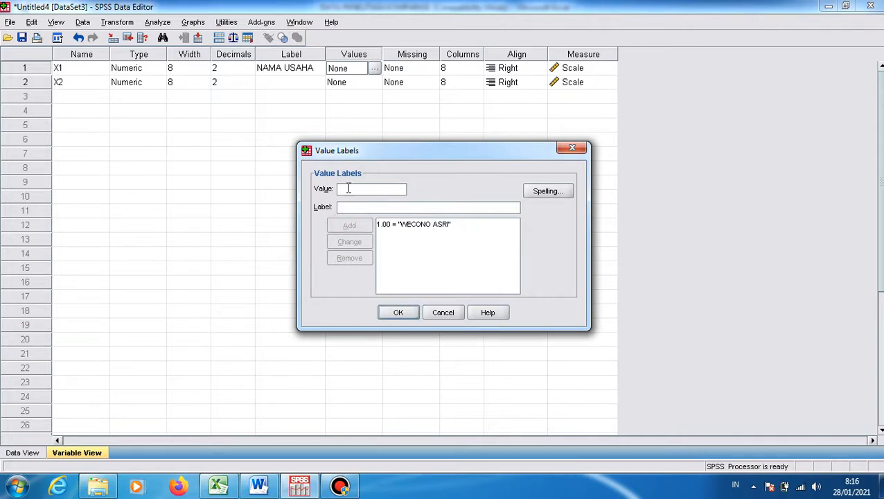
click(219, 485)
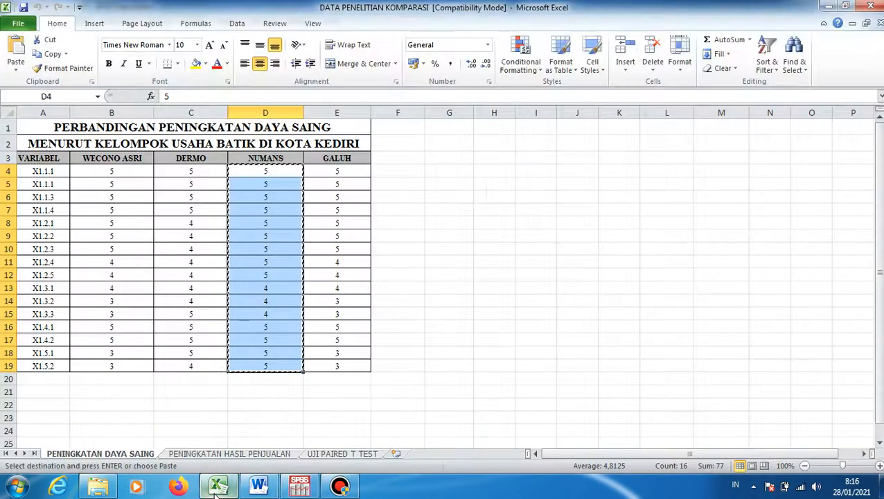
click(299, 485)
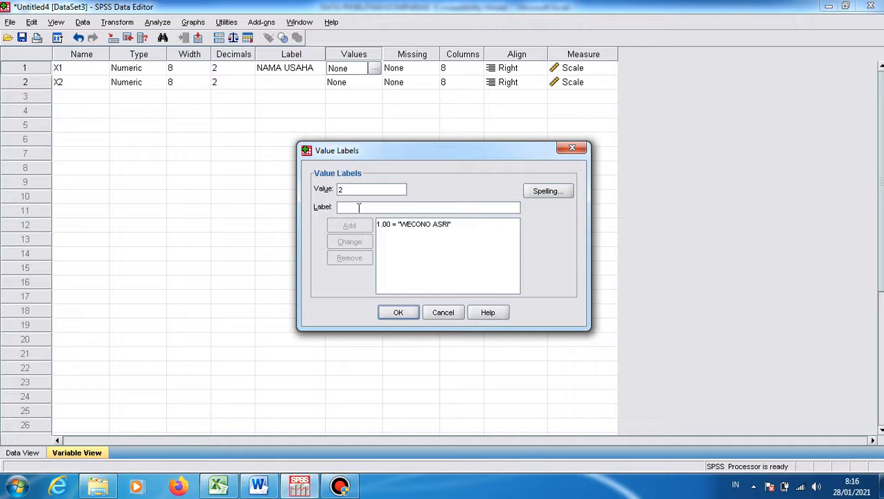
text(DERMO)
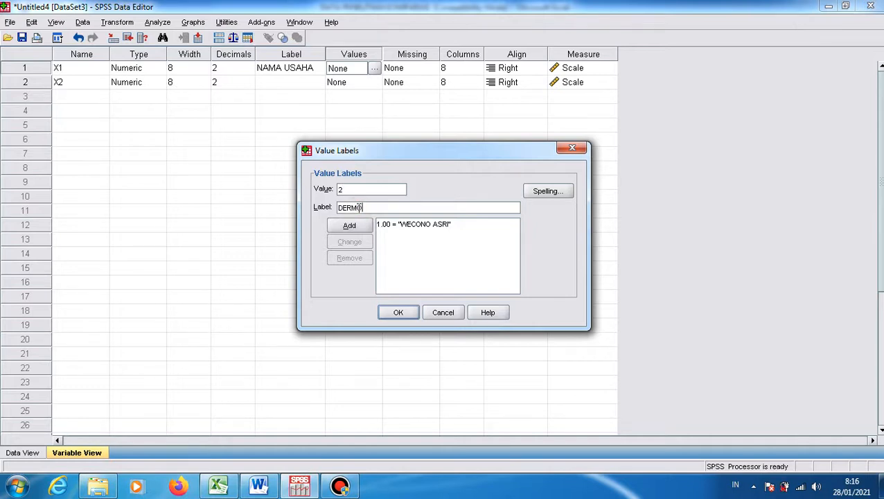
click(350, 226)
Step: Add the X1 value labels 3 for NUMANS and 4 for GALUH, and apply the value labels
text(NUMANS)
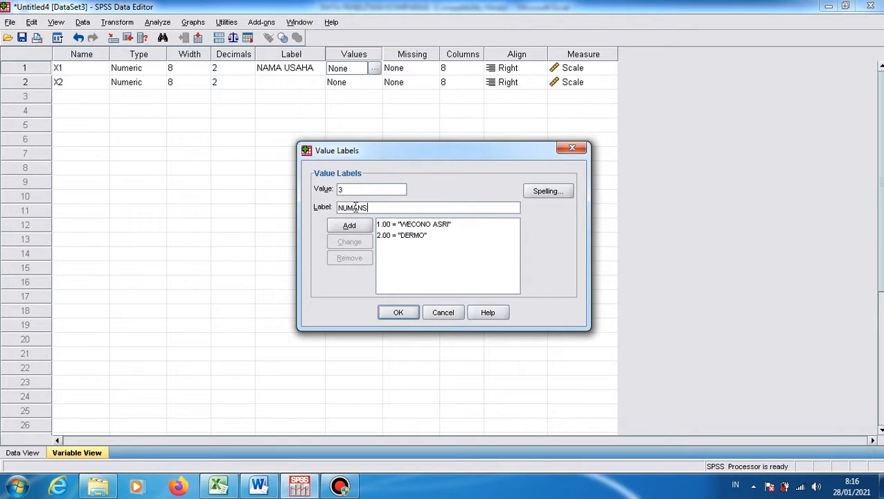
click(353, 226)
text(4)
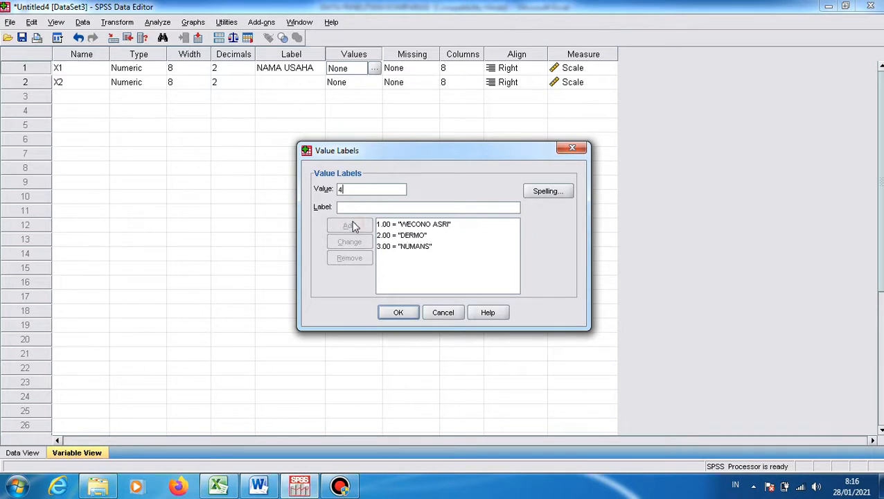
click(358, 206)
text(GALUH)
click(353, 226)
click(407, 313)
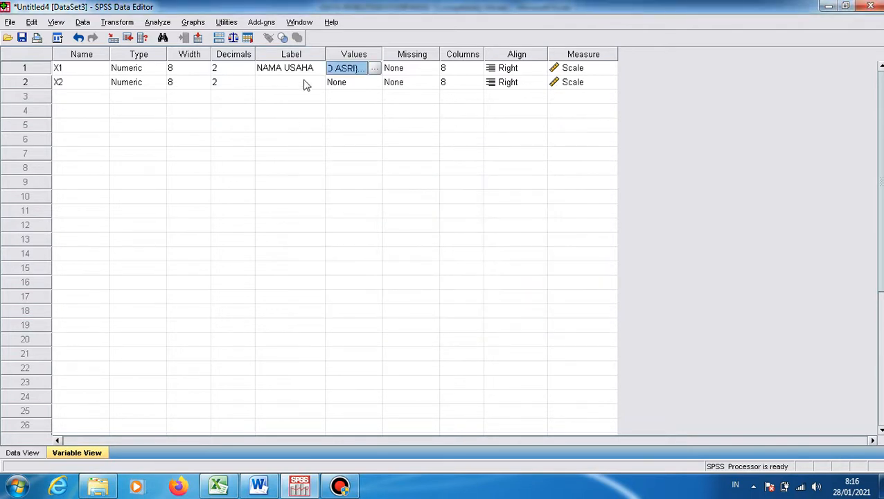
Step: Set the label of variable X2 to DAYA SAING
click(281, 84)
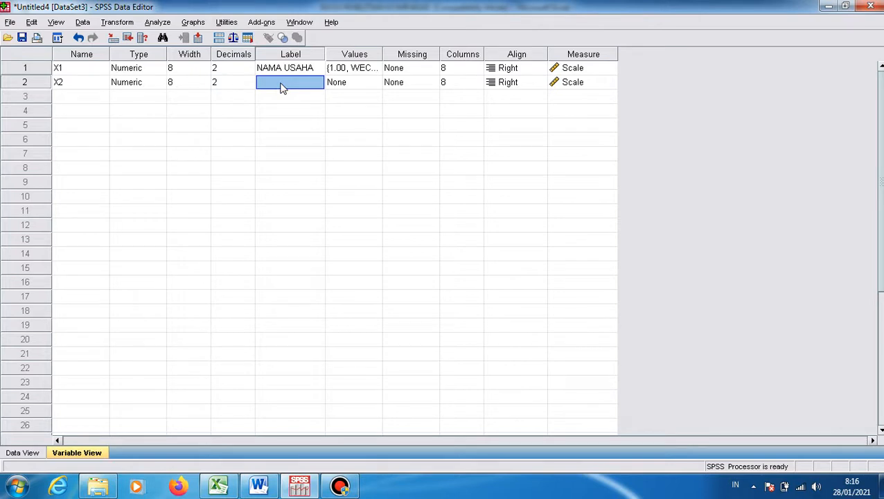
text(DAYA SAING)
click(277, 124)
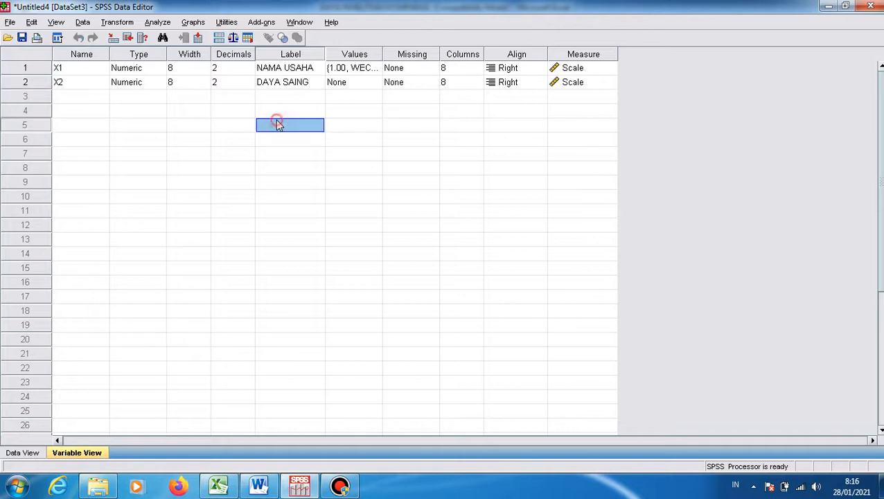
Step: Set up a One-Way ANOVA with DAYA SAING [X2] as the dependent variable and NAMA USAHA [X1] as the factor
click(165, 23)
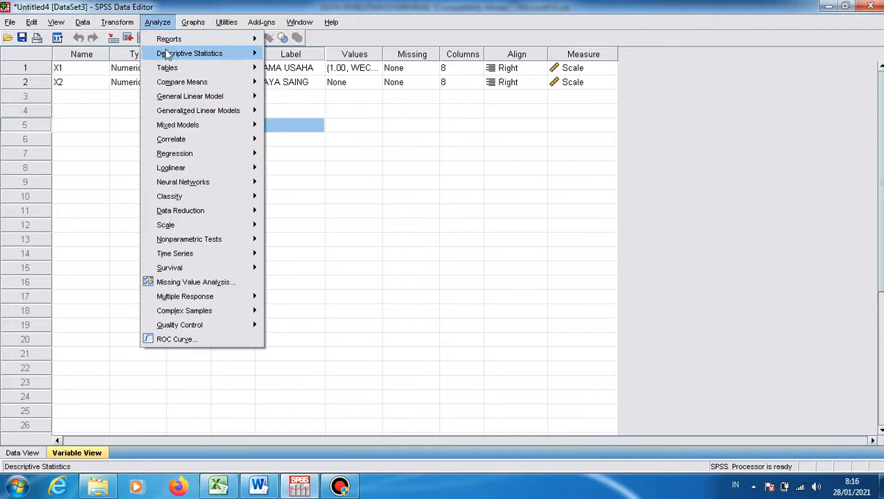
mouse_move(180, 84)
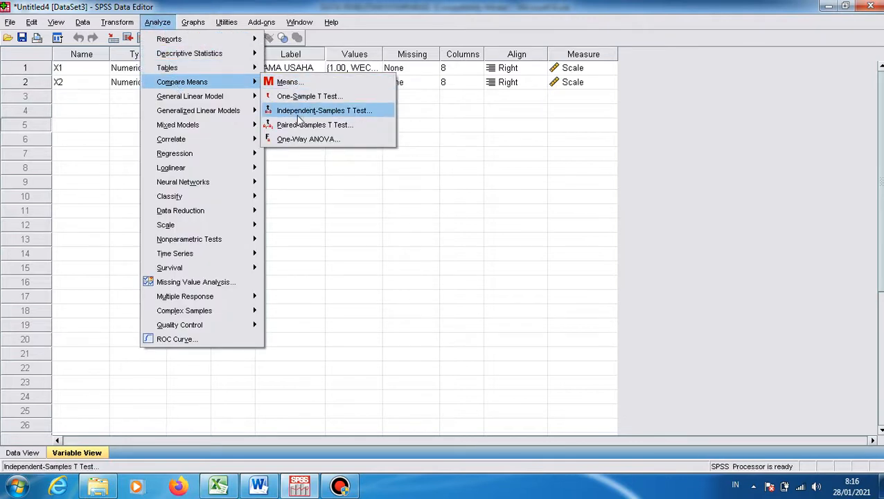
click(300, 139)
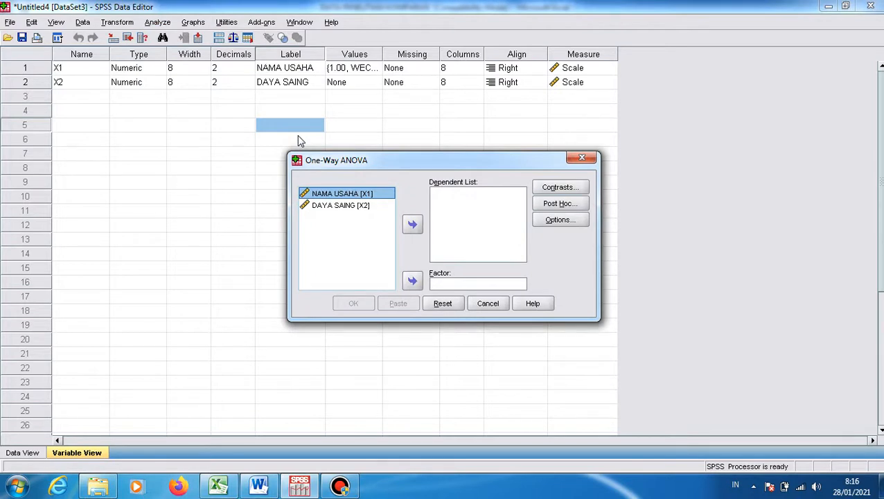
click(365, 208)
click(412, 225)
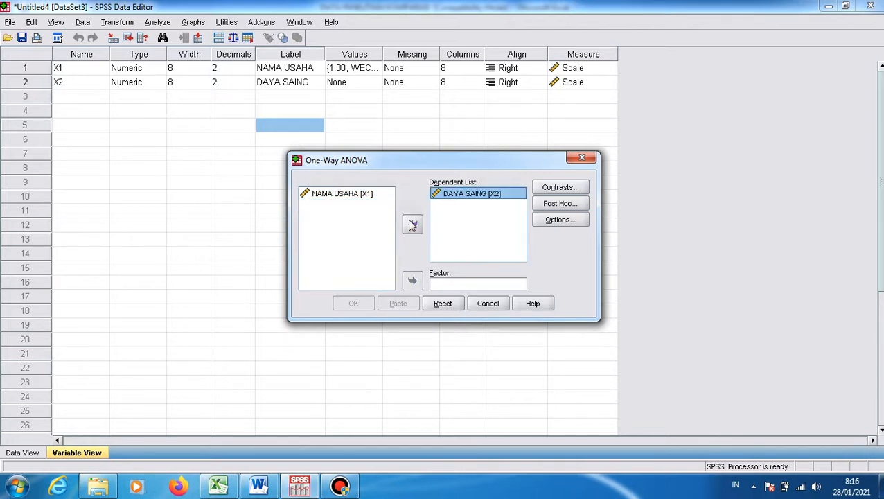
click(353, 198)
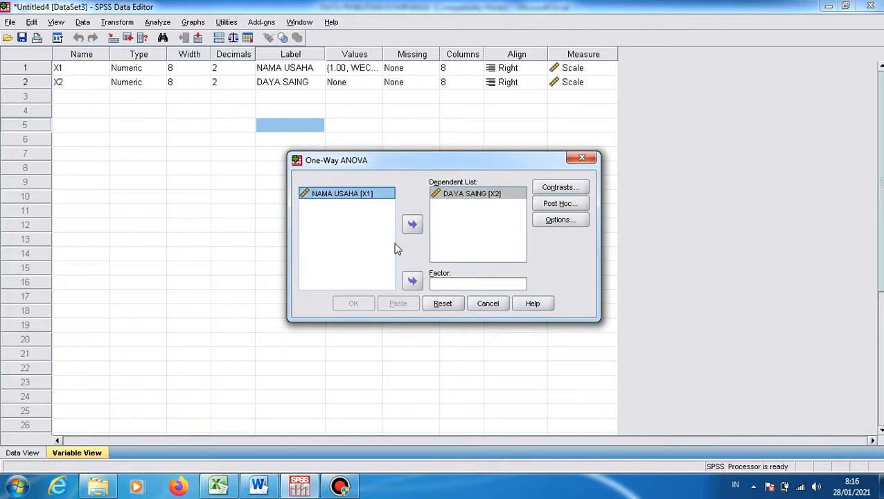
click(413, 282)
Step: Add the LSD post hoc comparison and the homogeneity of variance test, and run the One-Way ANOVA
click(560, 203)
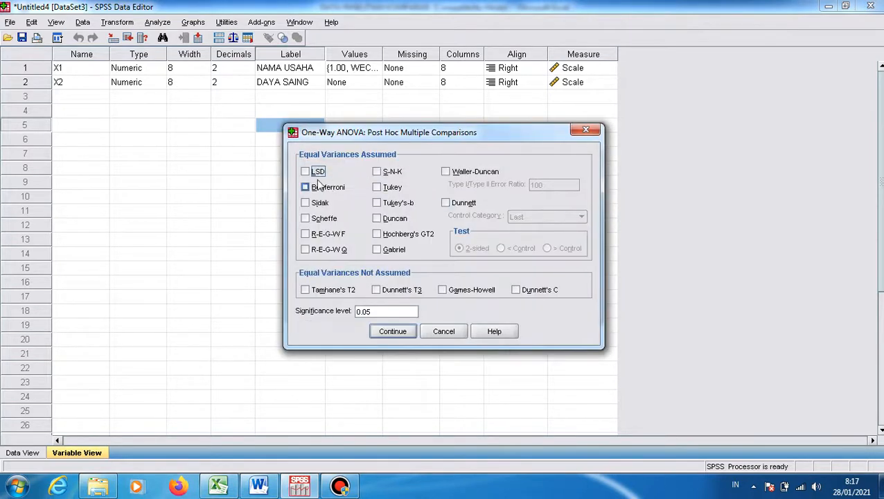
click(306, 173)
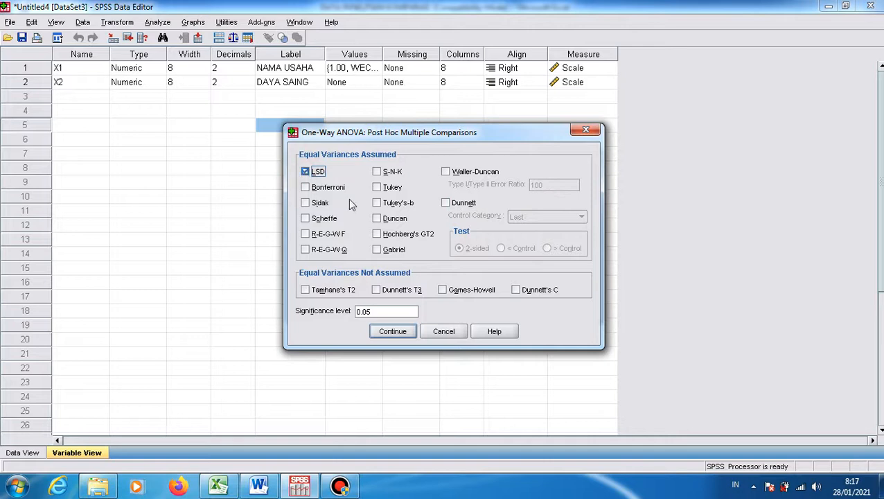
click(406, 332)
click(575, 219)
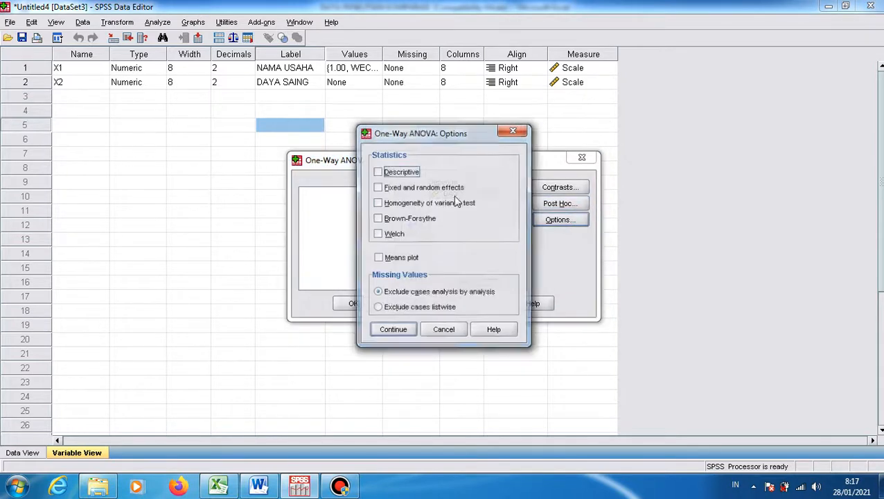
click(378, 203)
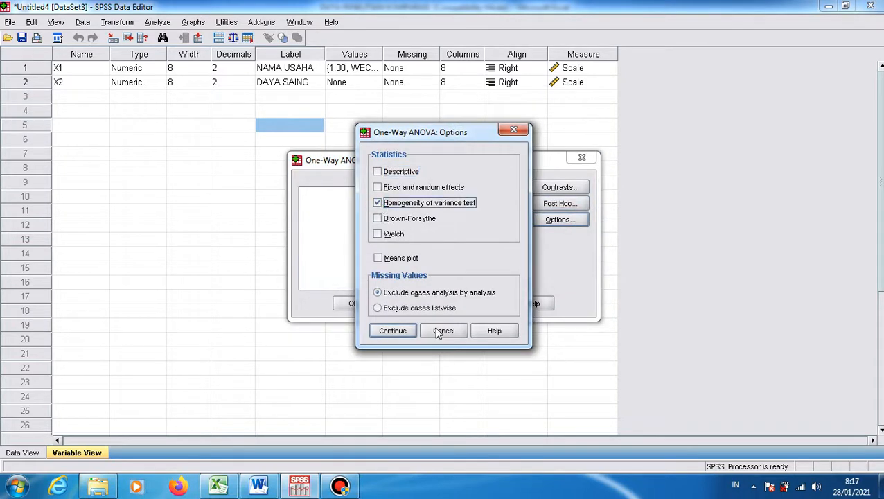
click(393, 330)
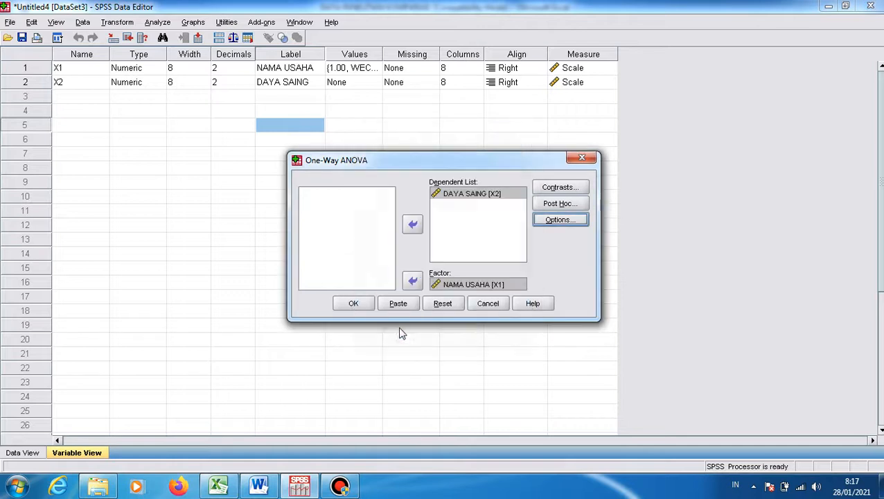
click(357, 305)
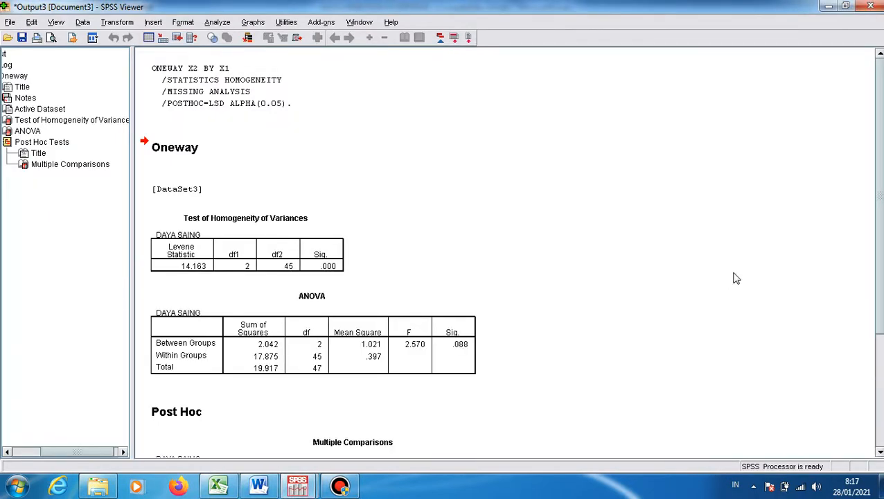
Step: Examine the homogeneity, ANOVA and Multiple Comparisons tables in the output, dismissing the Windows color scheme message
scroll(590, 302, down, 4)
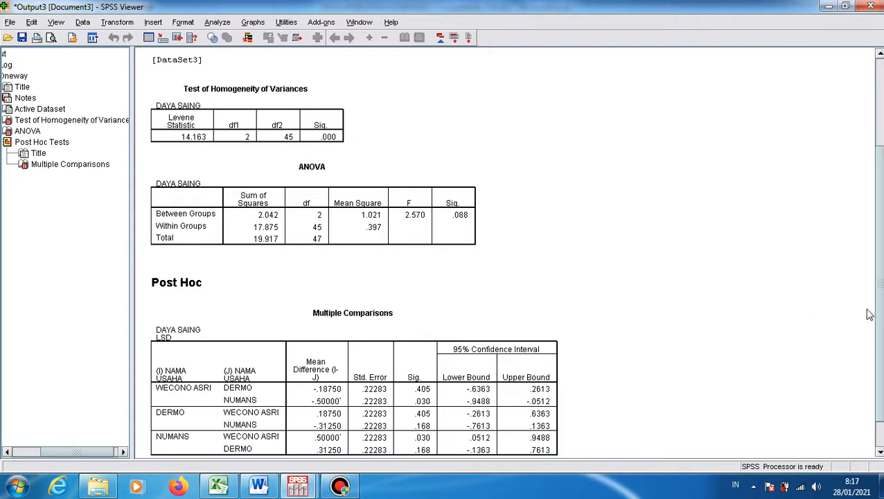
drag(882, 307, 881, 334)
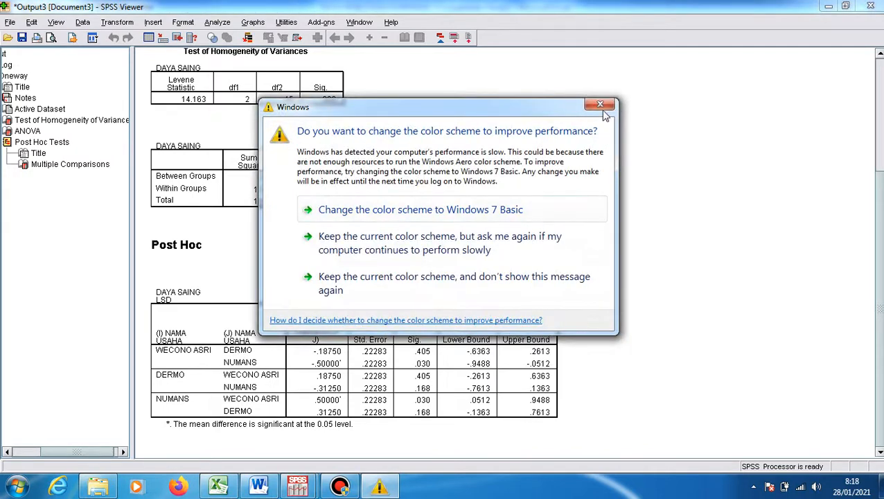
click(600, 104)
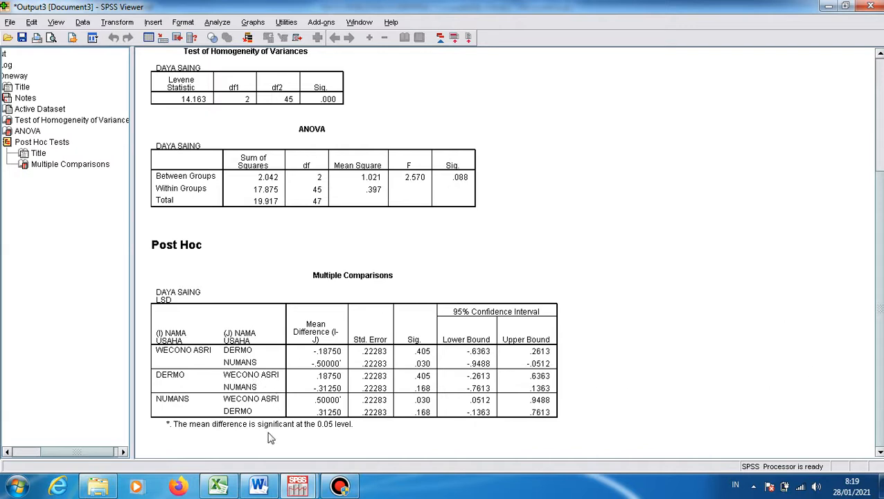
click(259, 487)
drag(881, 145, 881, 275)
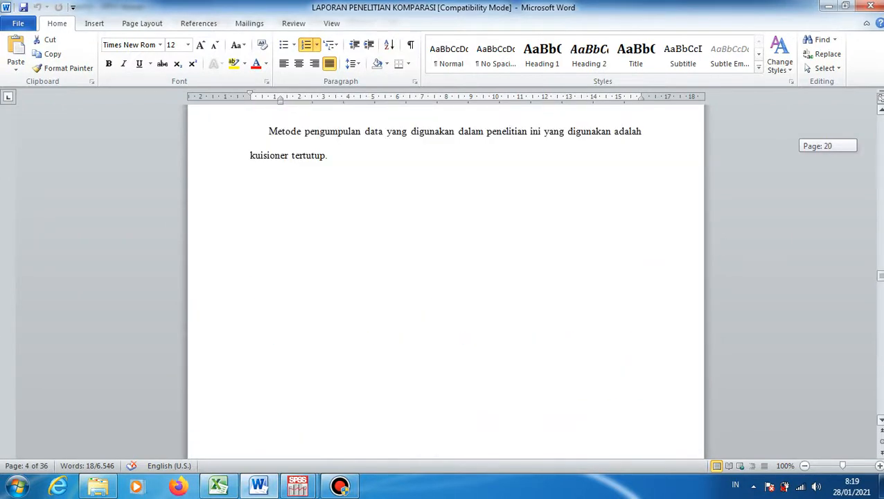
mouse_move(297, 490)
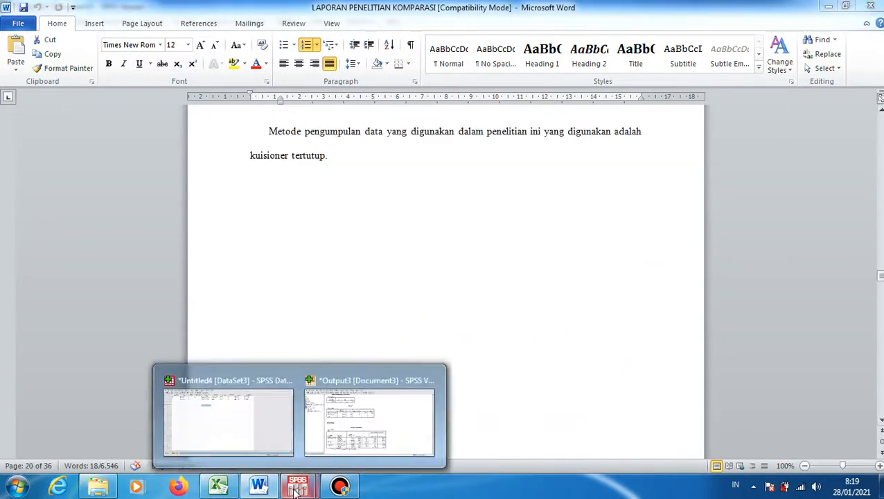
Step: Switch to Excel and copy the GALUH scores in E4:E19 of the PENINGKATAN DAYA SAING sheet
click(218, 486)
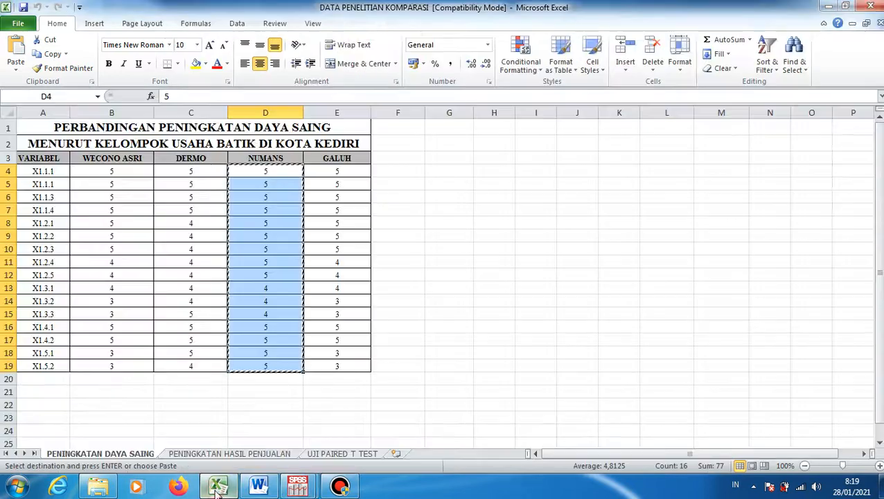
click(350, 181)
drag(338, 173, 338, 365)
right_click(339, 366)
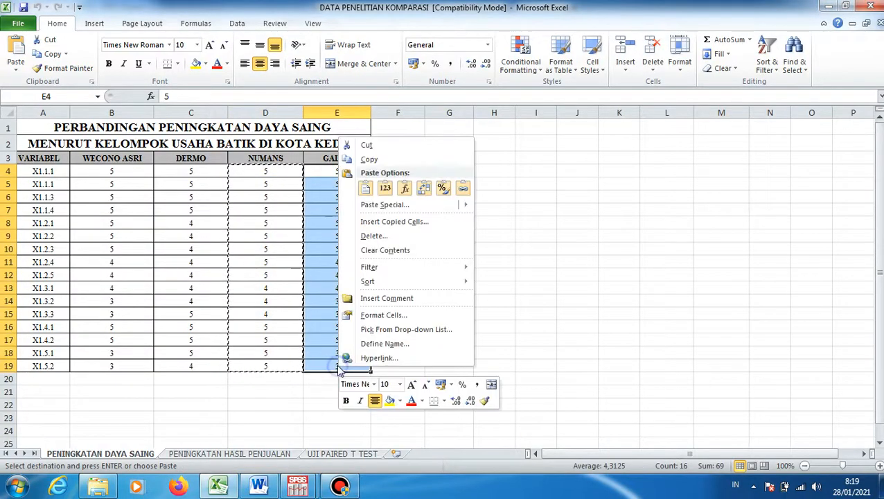
click(394, 161)
Step: Switch to the SPSS Data Editor and paste the copied GALUH scores into X2 starting at row 49 of the data
click(298, 485)
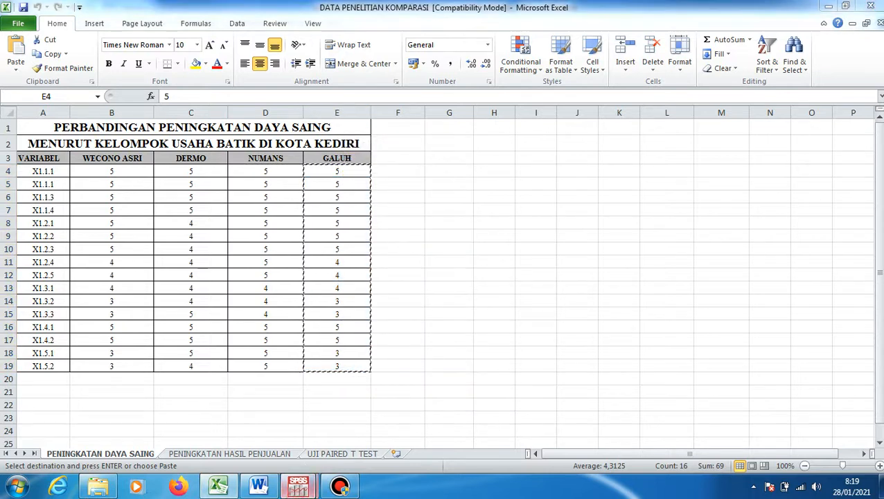
click(276, 424)
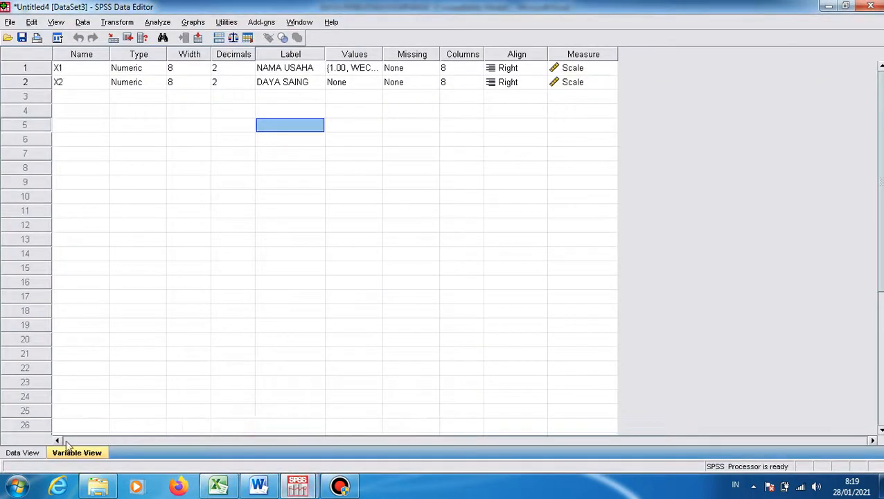
click(39, 451)
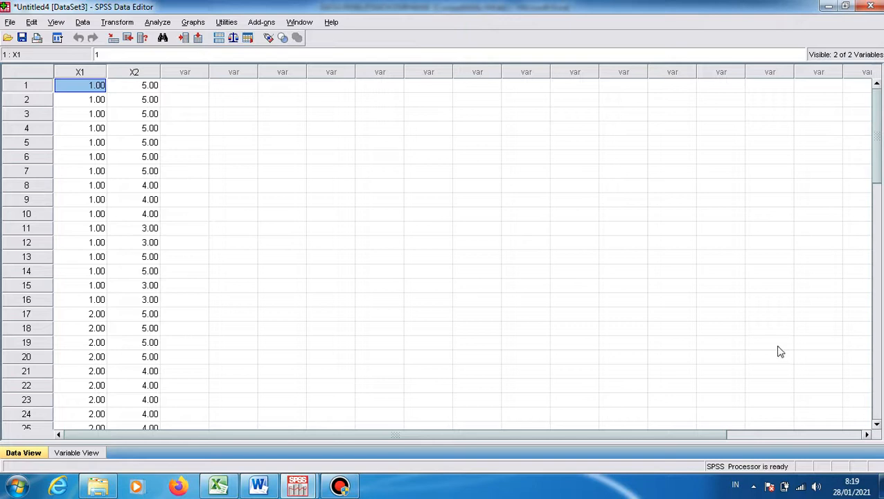
drag(878, 163, 878, 286)
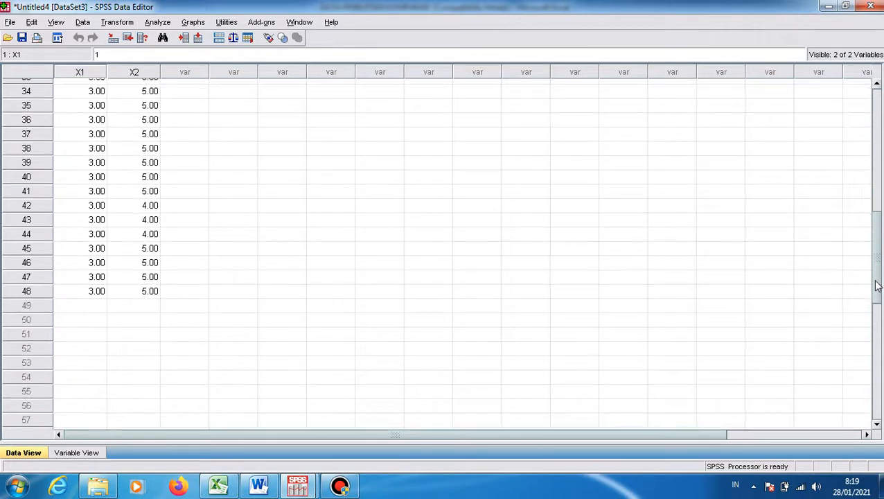
click(147, 306)
right_click(148, 307)
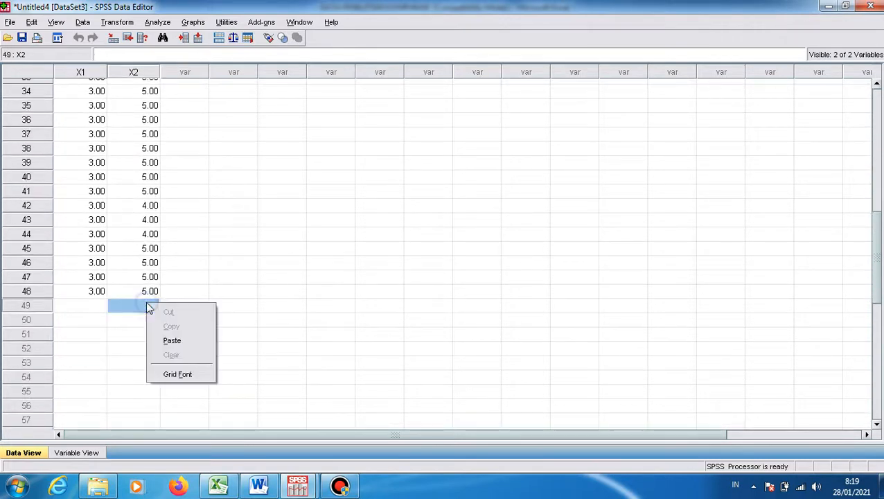
click(175, 340)
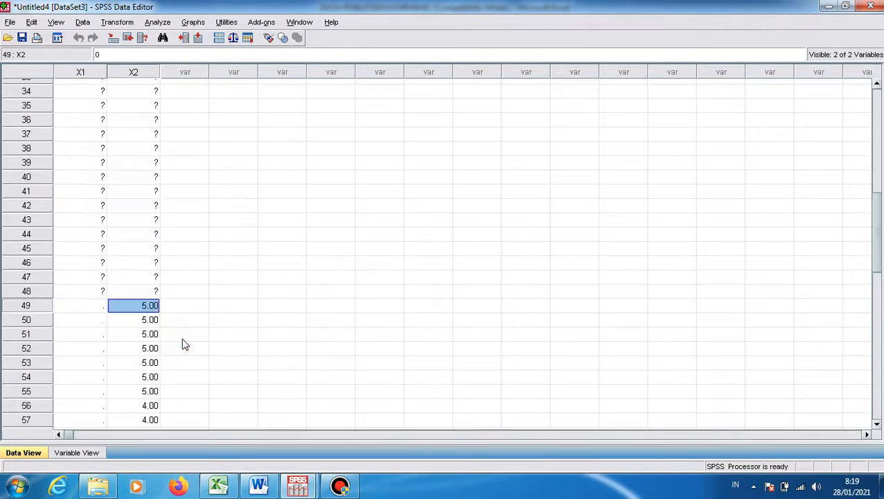
Step: Enter the group code 4 in X1 for the pasted GALUH scores, from row 49 through row 64
click(94, 309)
text(4)
key(Return)
text(4)
key(Return)
text(4)
key(Return)
key(4)
key(Return)
key(4)
key(Return)
key(4)
key(Return)
key(4)
key(Return)
key(4)
key(Return)
key(4)
key(Return)
text(4)
key(Return)
text(4)
key(Return)
text(4)
key(Return)
text(4)
key(Return)
text(4)
key(Return)
text(44)
key(Return)
key(4)
key(Return)
text(4)
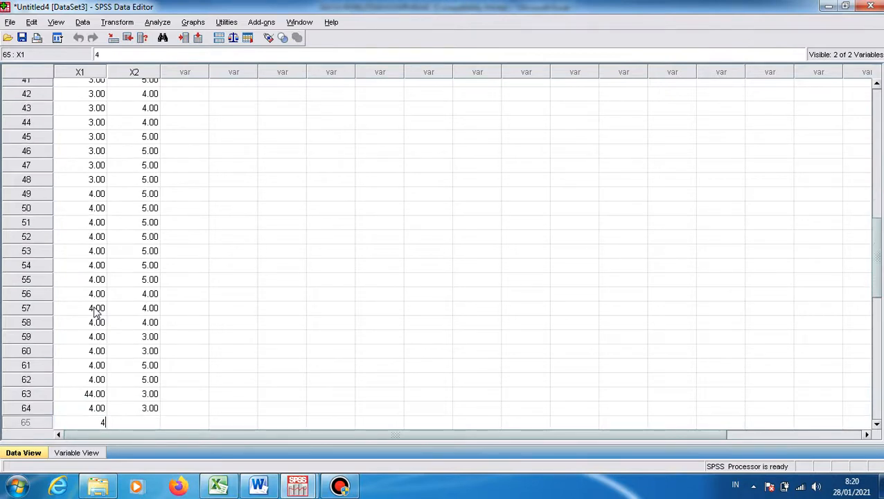
Step: Discard the extra X1 entry in row 65 and correct the X1 code in row 63 to 4
key(BackSpace)
key(Up)
key(Up)
text(4)
key(Return)
click(330, 296)
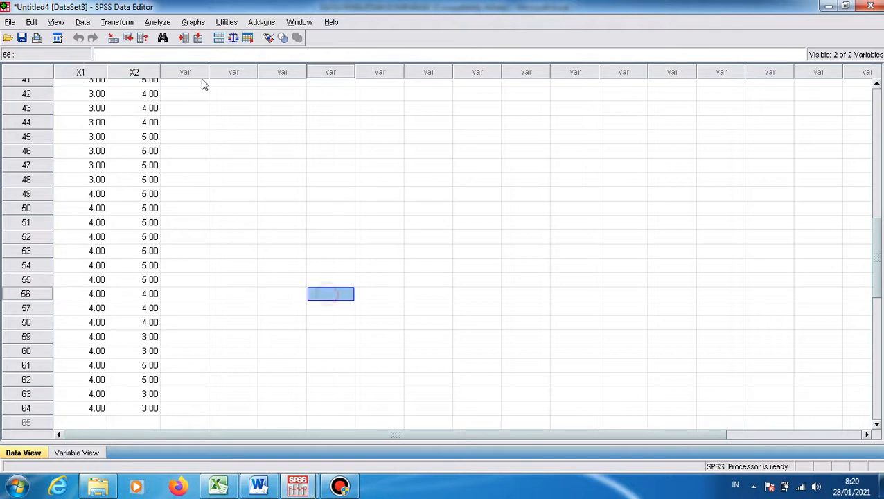
Step: Rerun the One-Way ANOVA of DAYA SAING by NAMA USAHA, keeping the LSD post hoc and homogeneity of variance options
click(158, 22)
mouse_move(199, 83)
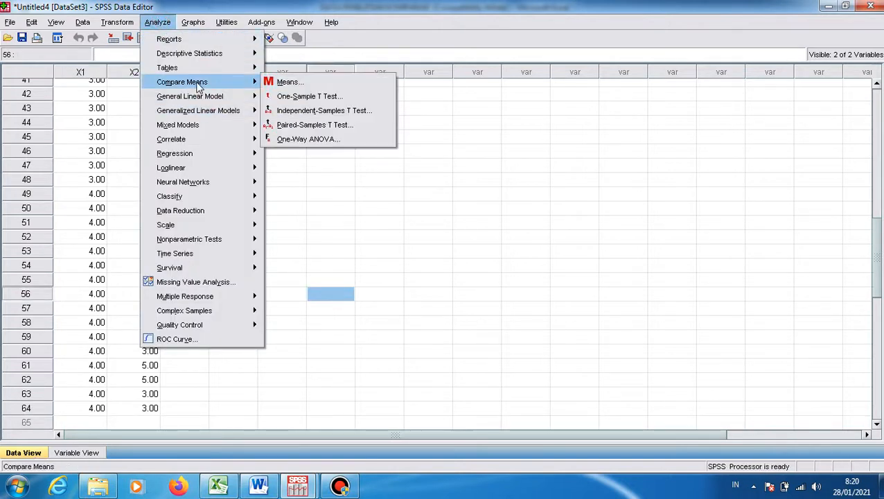
click(286, 140)
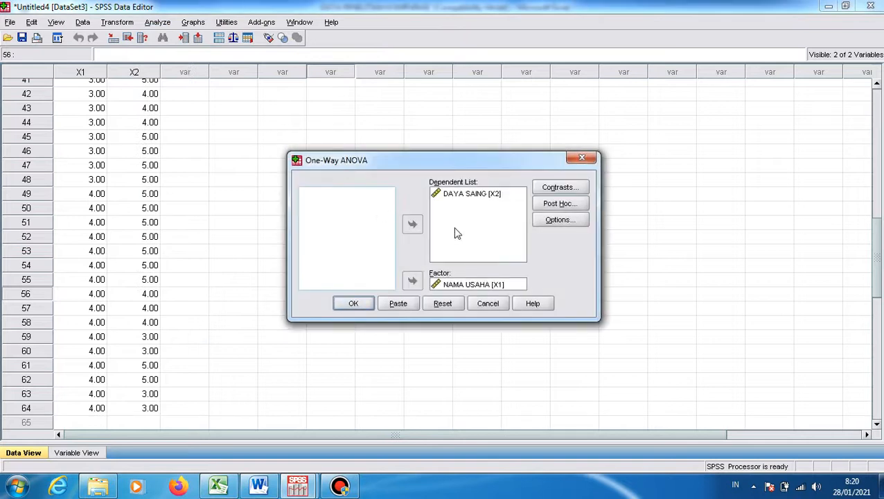
click(560, 203)
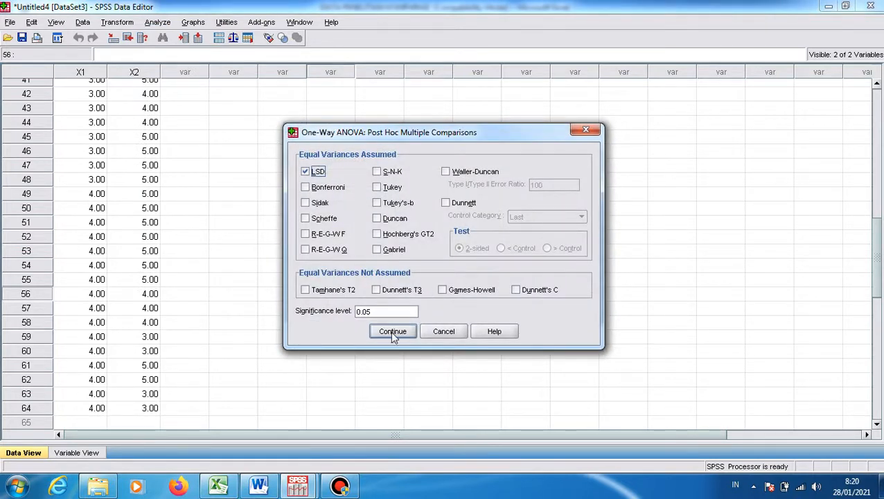
click(392, 331)
click(567, 220)
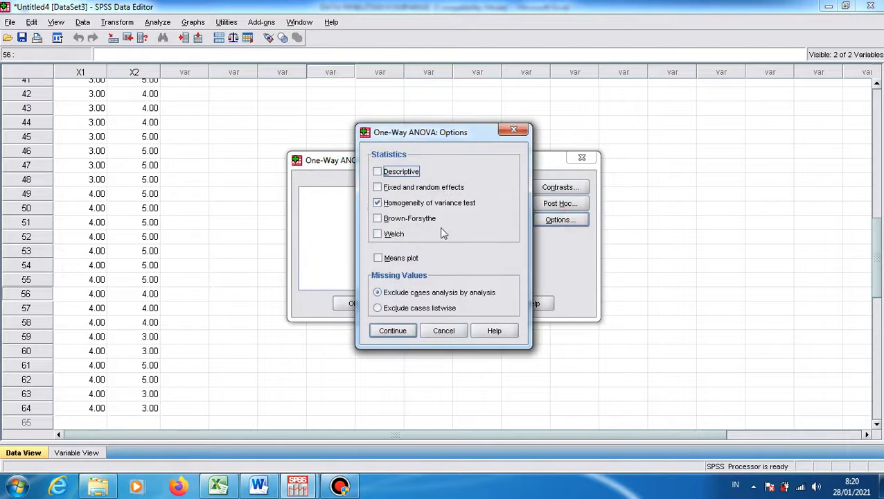
click(389, 330)
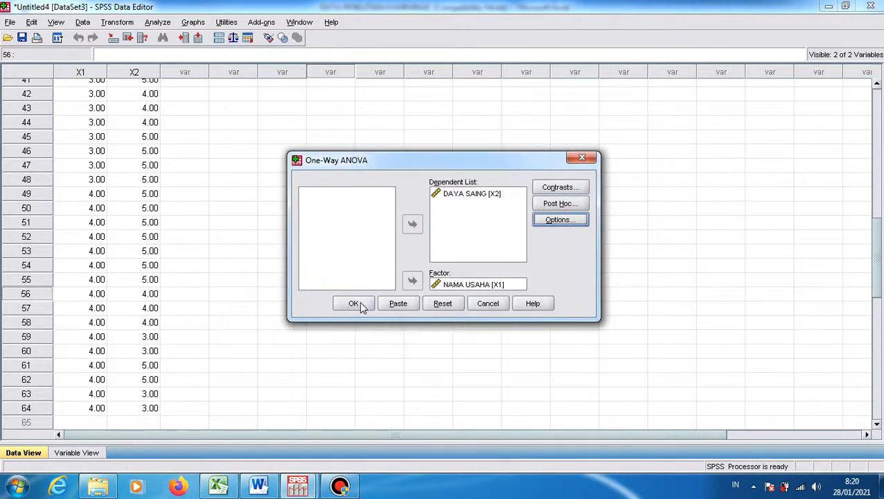
click(359, 302)
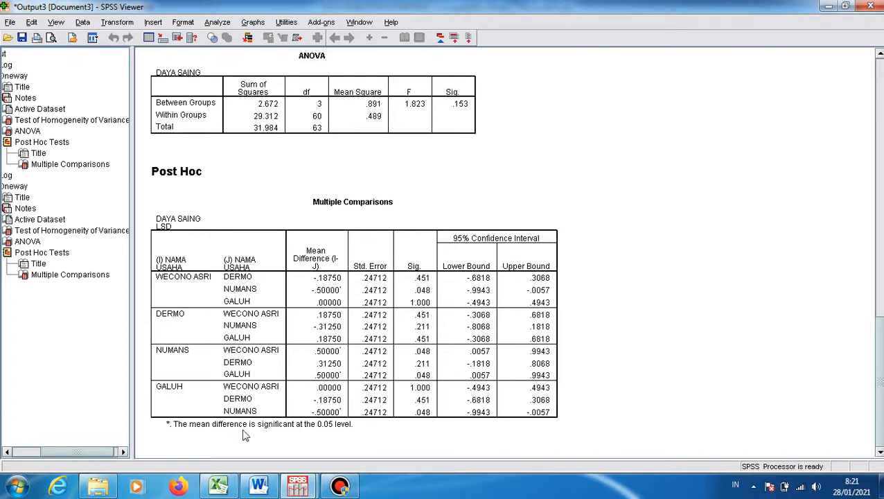
Step: Switch to Excel and view the PENINGKATAN HASIL PENJUALAN sheet with the groups' sales scores
click(219, 485)
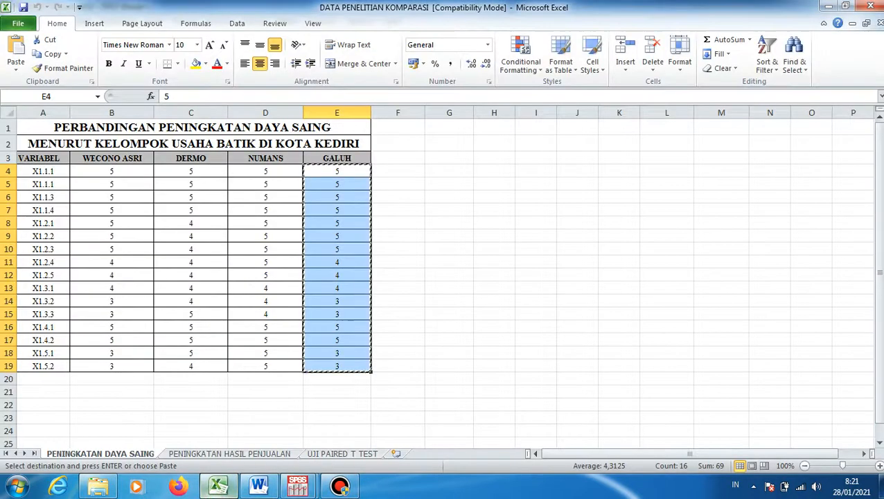
click(226, 454)
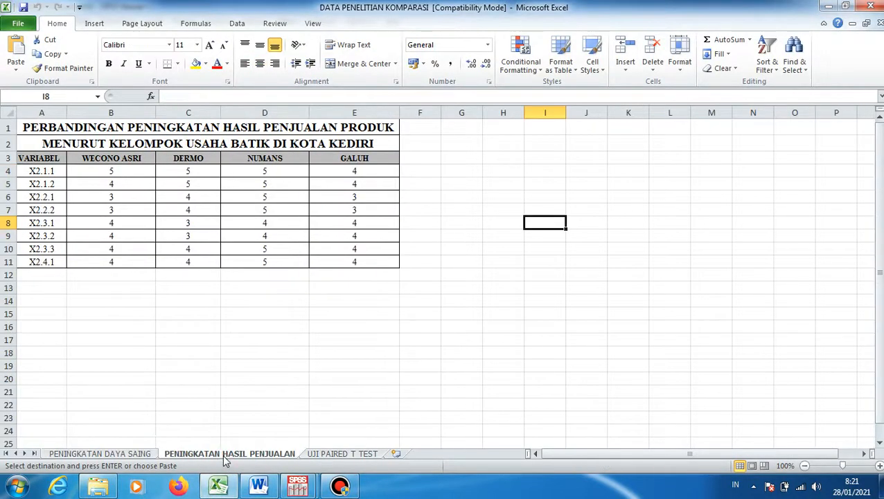
click(142, 456)
click(216, 455)
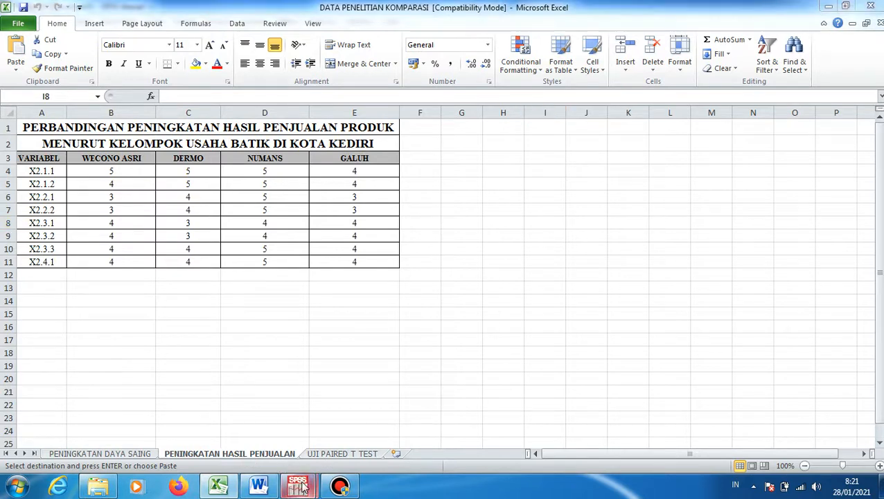
Step: Switch to SPSS and create a new, empty dataset for the sales scores
mouse_move(297, 487)
click(266, 422)
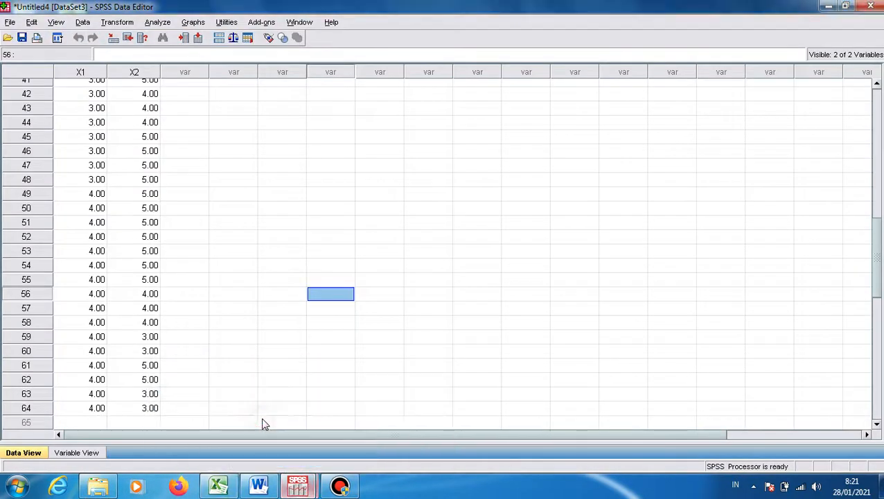
click(14, 22)
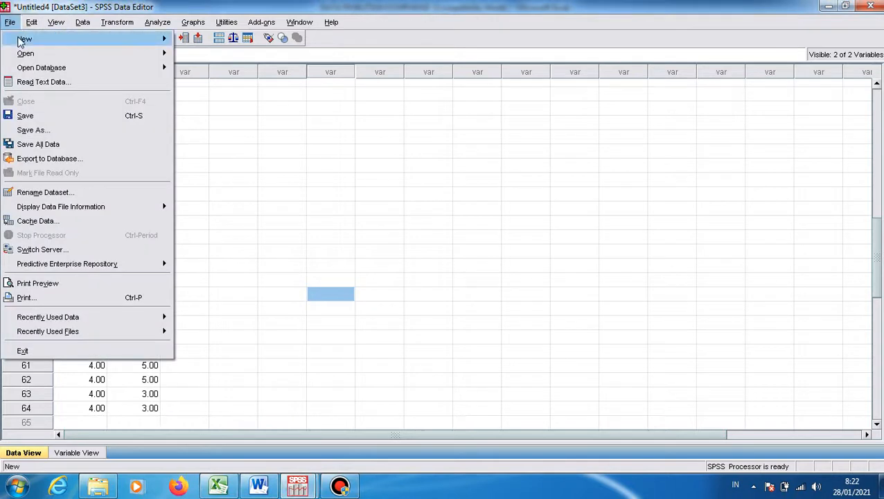
mouse_move(116, 39)
click(197, 42)
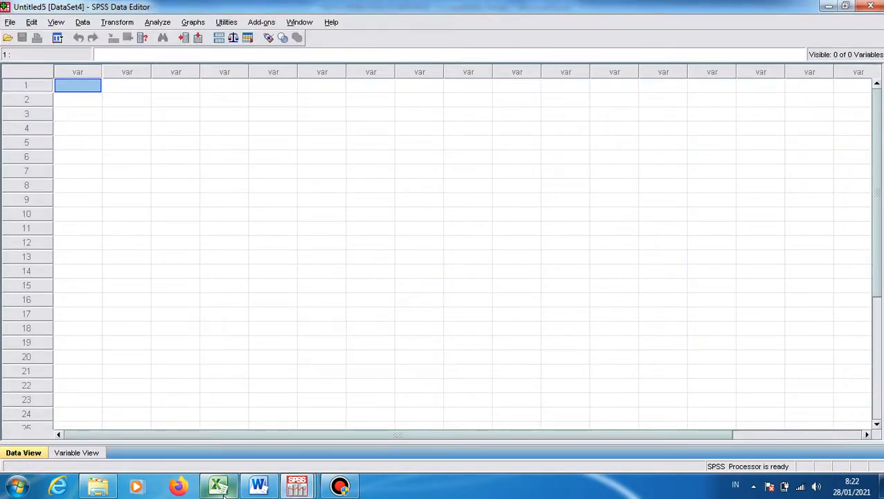
Step: Copy the WECONO ASRI sales scores B4:B11 from Excel into the second column of the new SPSS dataset, starting at row 1
click(218, 485)
drag(129, 170, 128, 258)
right_click(129, 260)
click(182, 51)
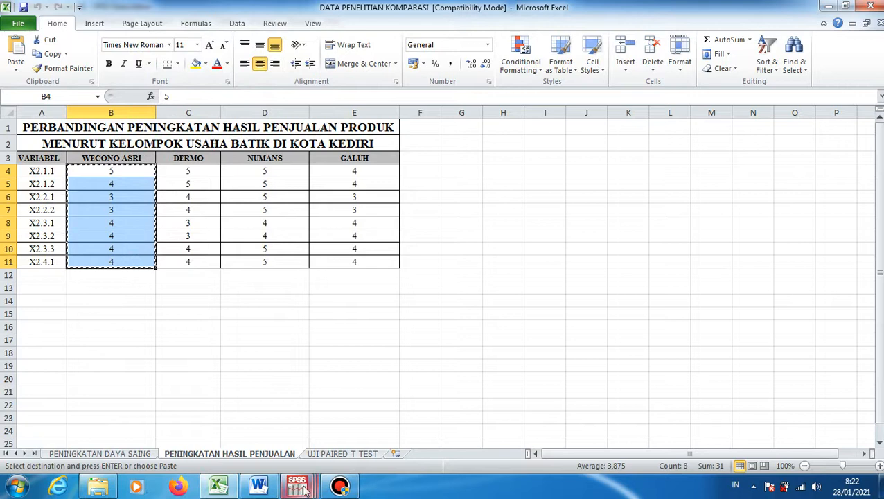
mouse_move(298, 485)
click(415, 435)
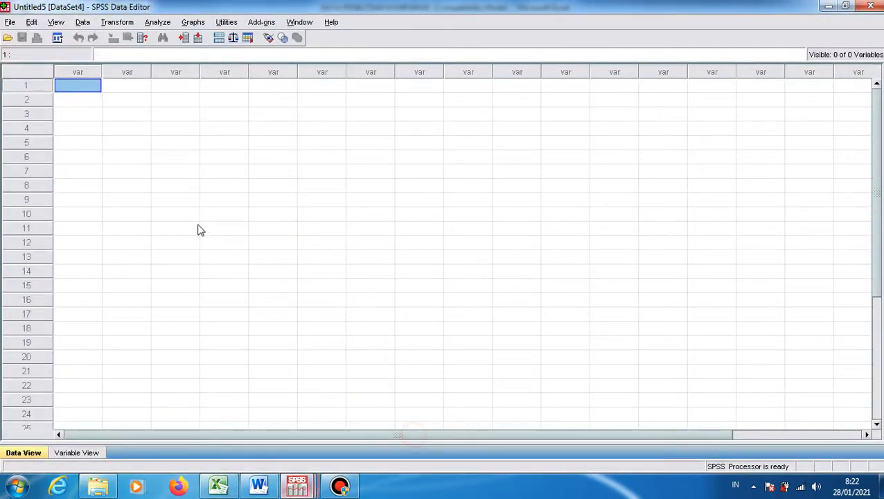
click(123, 82)
right_click(123, 81)
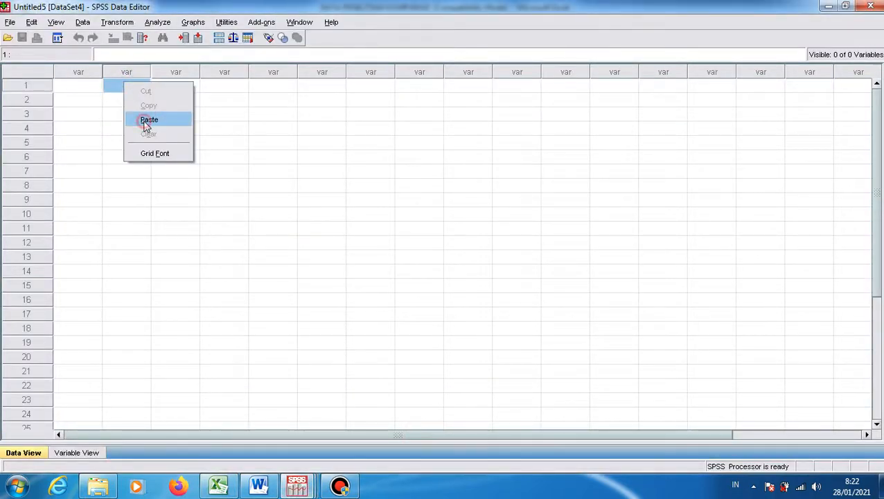
click(142, 122)
Step: Enter the group code 1 in VAR00001 for the WECONO ASRI scores, from row 1 through row 8
click(95, 89)
text(1 1 1 1 1 1)
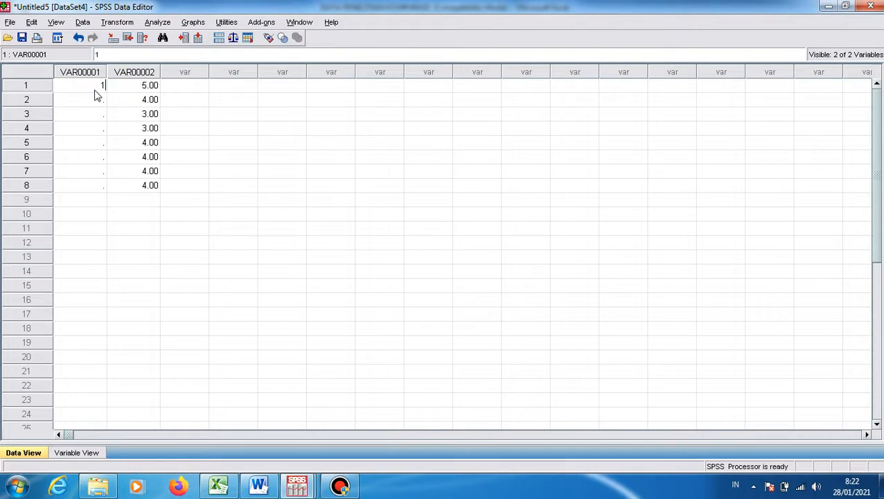
key(Return)
text(1)
key(Return)
text(1)
key(Return)
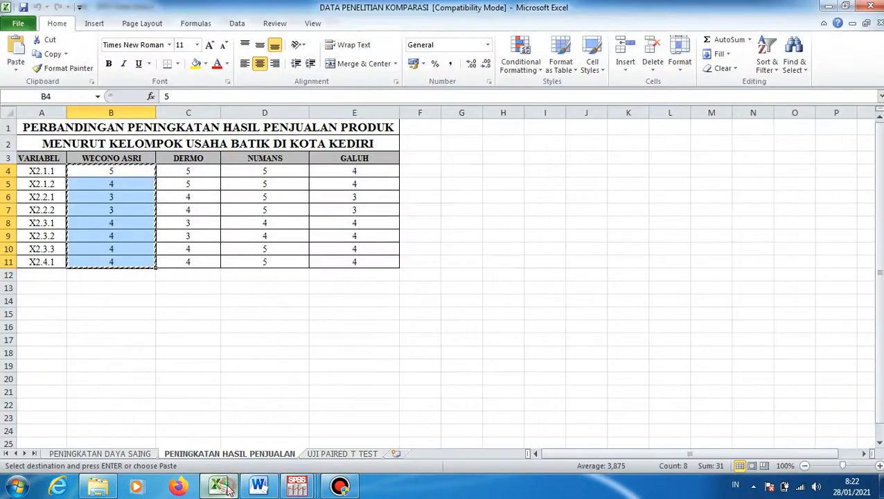
Step: Copy the DERMO sales scores C4:C11 from Excel into VAR00002 of the new SPSS dataset, starting at row 9
click(219, 485)
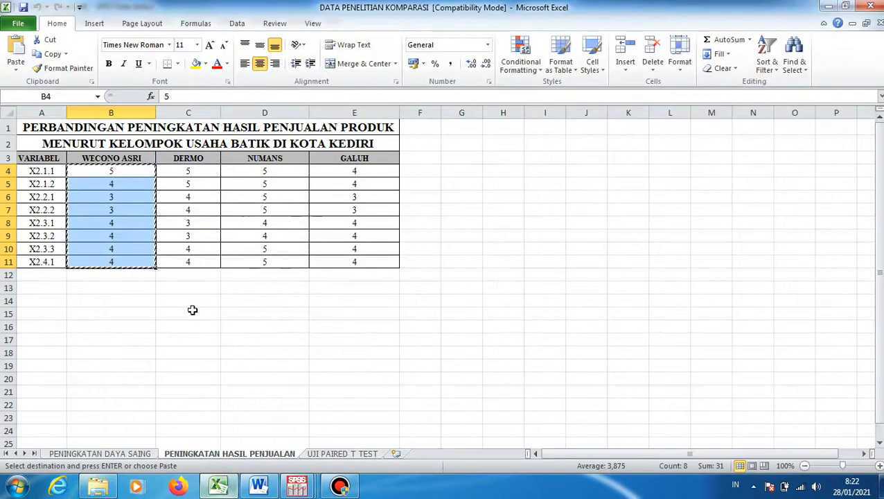
drag(197, 171, 197, 257)
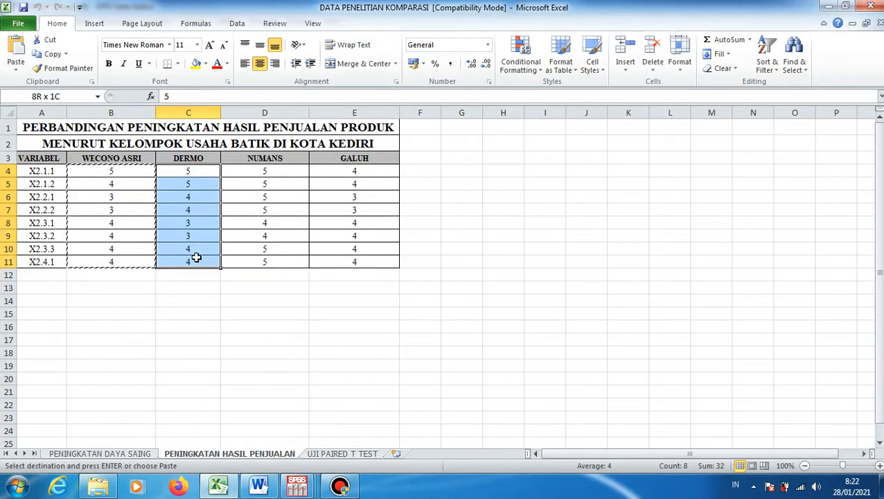
right_click(196, 258)
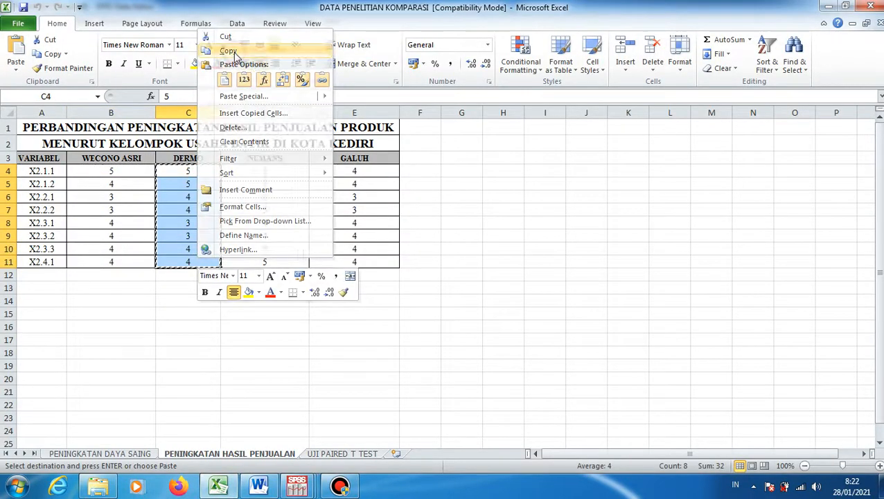
click(229, 53)
click(298, 485)
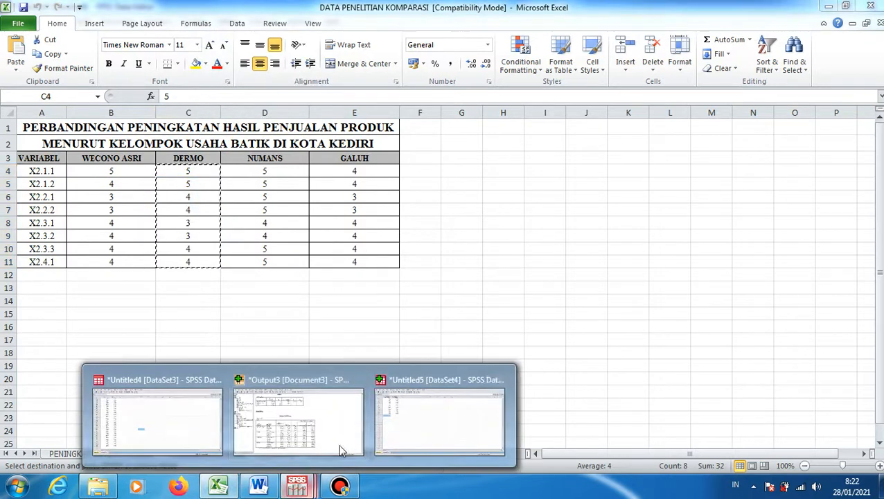
click(400, 437)
click(132, 199)
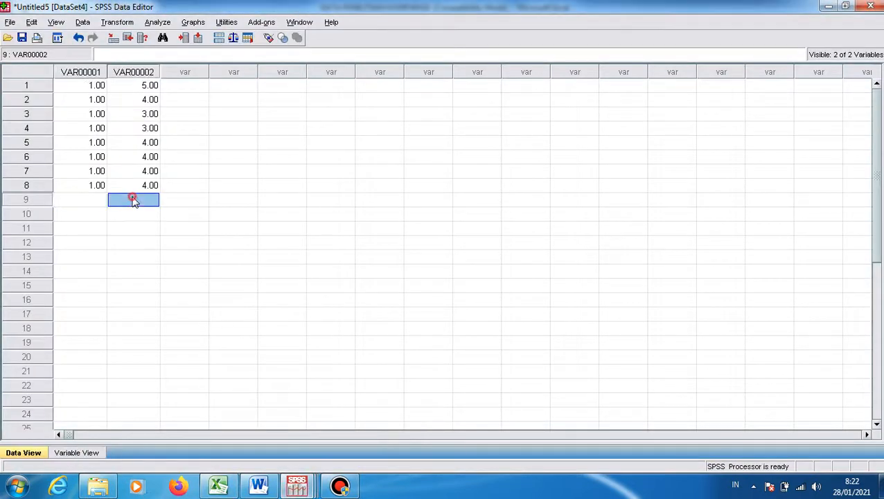
right_click(135, 201)
click(158, 235)
Step: Enter the group code 2 in VAR00001 for the DERMO scores, from row 9 through row 16
click(95, 200)
text(2)
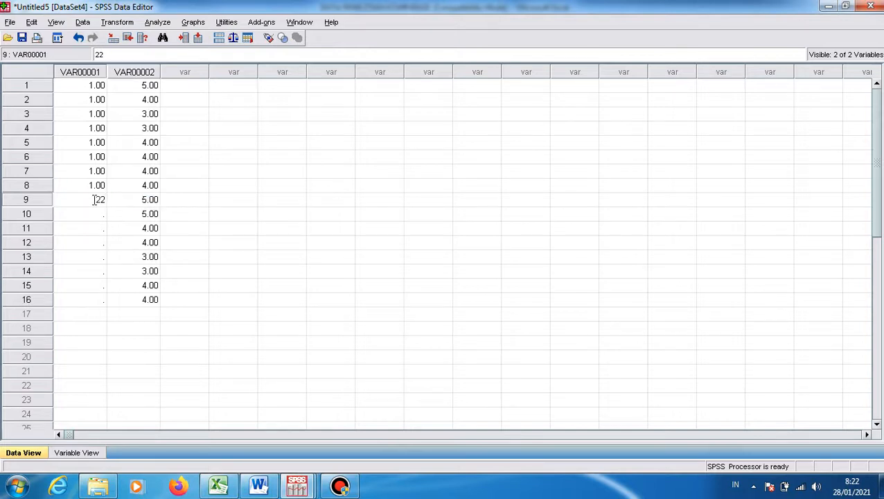
text( 2)
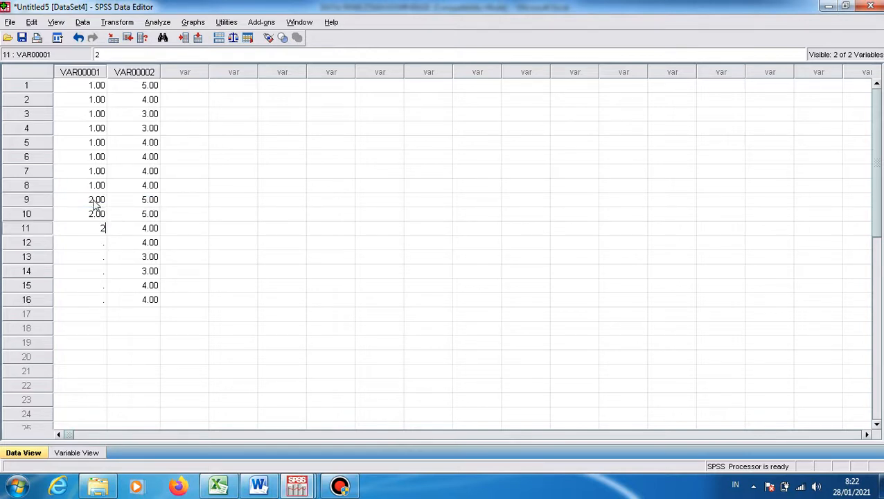
text( 2 2 2 2 2)
key(Up)
text(2)
key(Return)
Step: Copy the NUMANS sales scores D4:D11 from Excel into VAR00002 of the new SPSS dataset, starting at row 17
key(Tab)
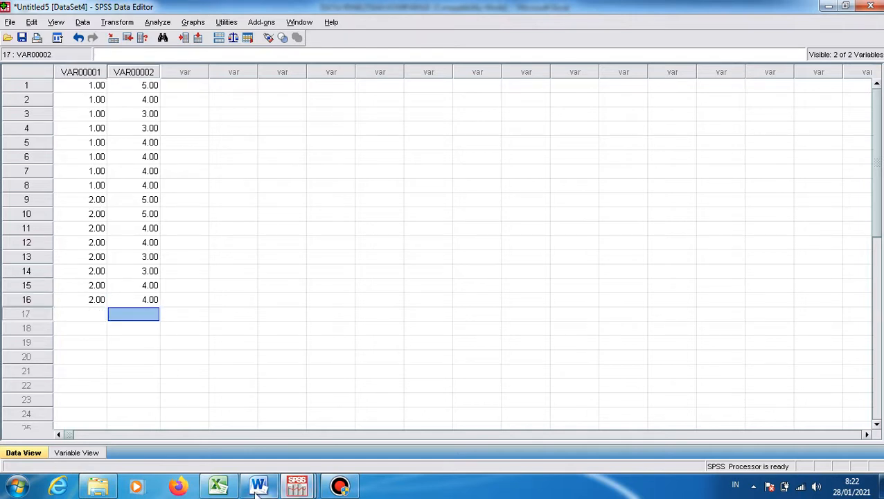
click(228, 489)
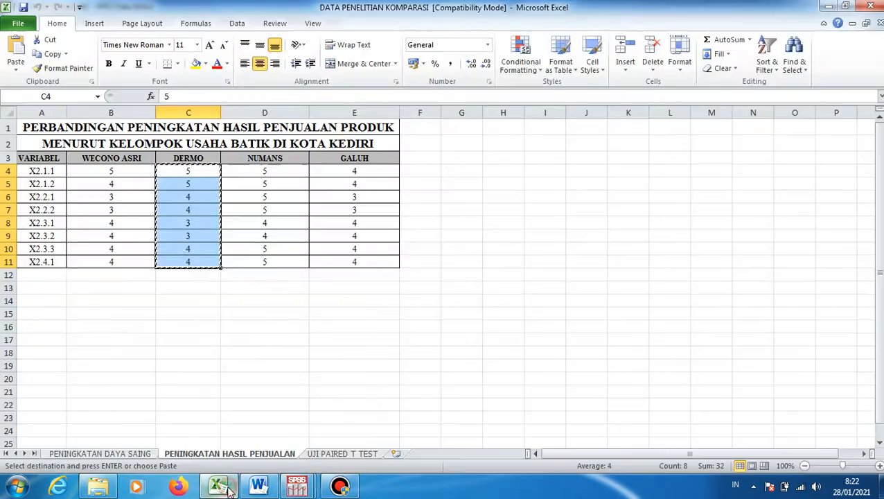
drag(274, 171, 274, 262)
right_click(274, 261)
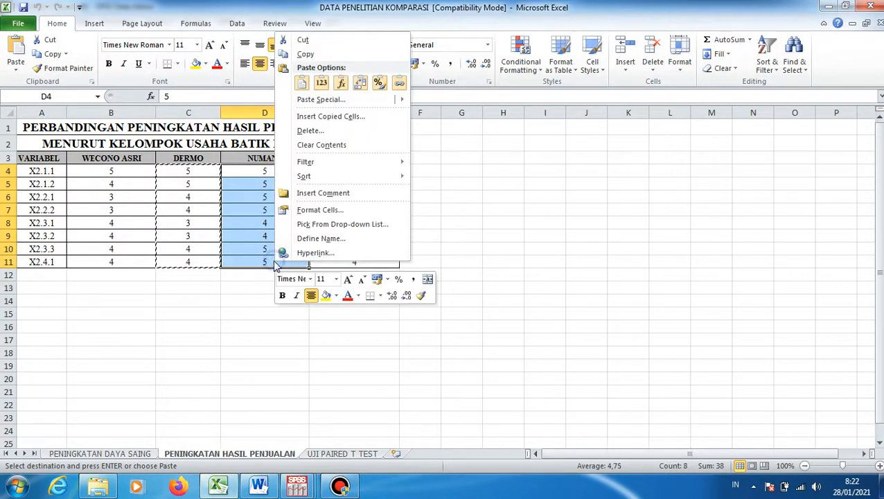
click(310, 55)
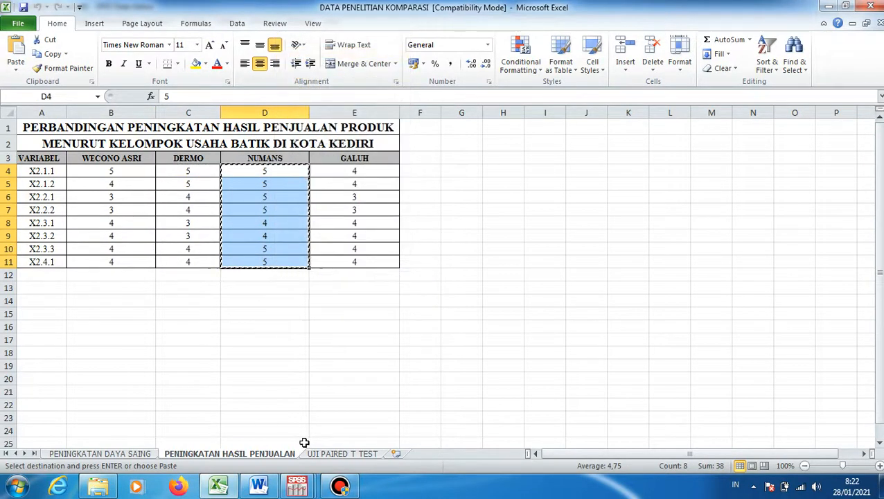
click(297, 485)
click(475, 415)
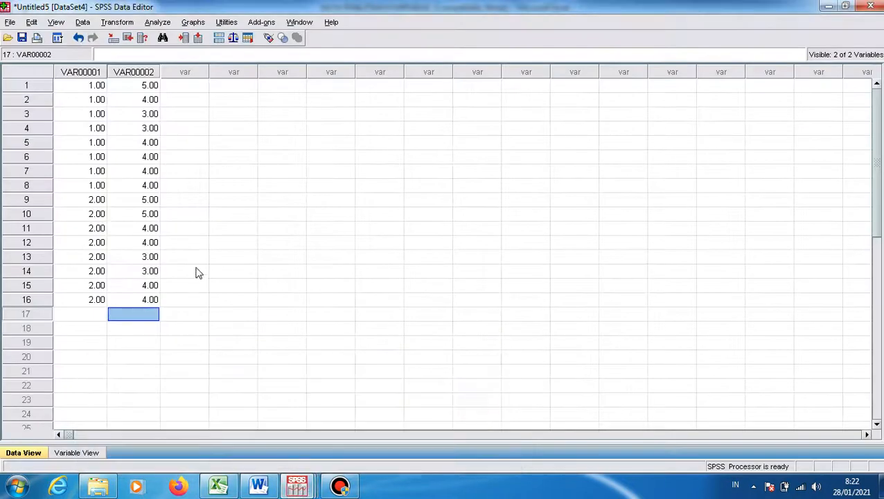
right_click(142, 313)
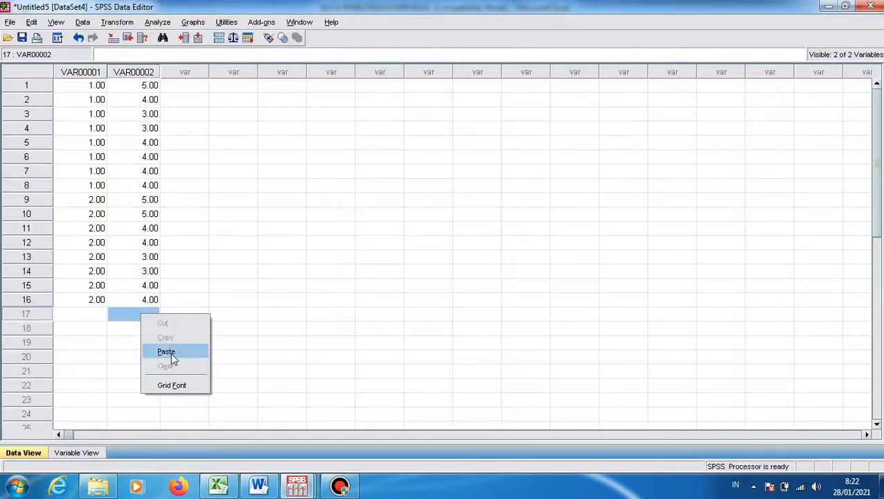
click(166, 351)
Step: Enter the group code 3 in VAR00001 for the NUMANS scores, from row 17 through row 24
click(98, 315)
text(3 3 3 3 3 3 3)
key(Return)
text(3)
key(Return)
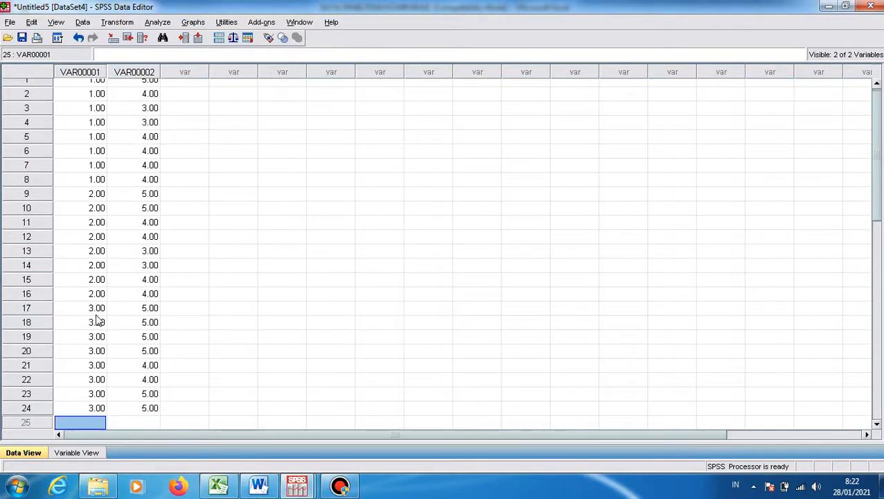
Step: Copy the GALUH sales scores E4:E11 from Excel into VAR00002 of the new SPSS dataset, starting at row 25
key(Right)
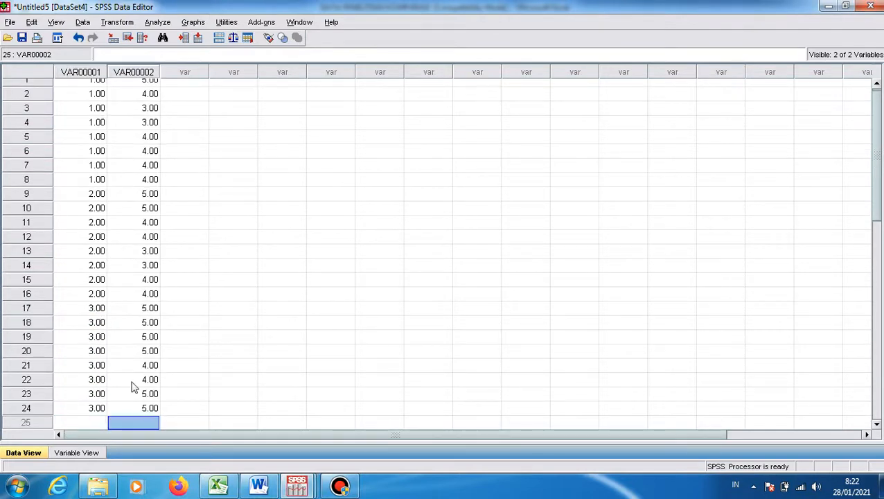
click(220, 485)
drag(361, 169, 365, 260)
right_click(365, 261)
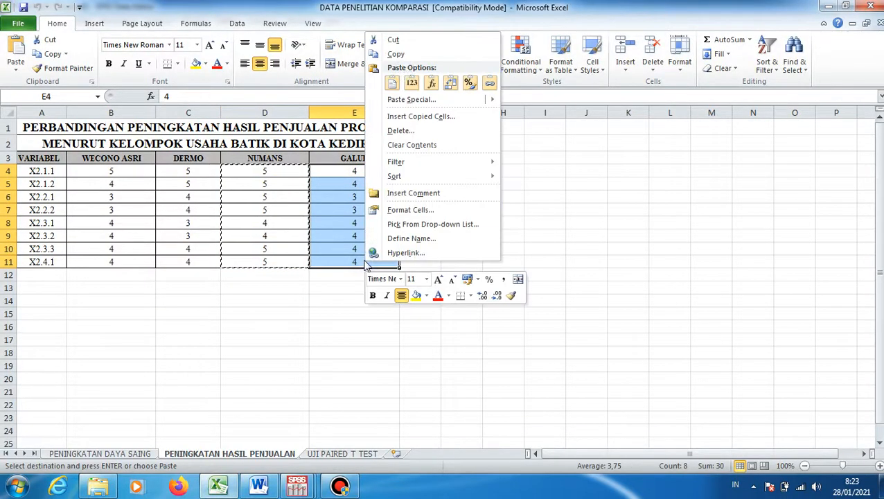
click(398, 53)
click(296, 485)
click(445, 403)
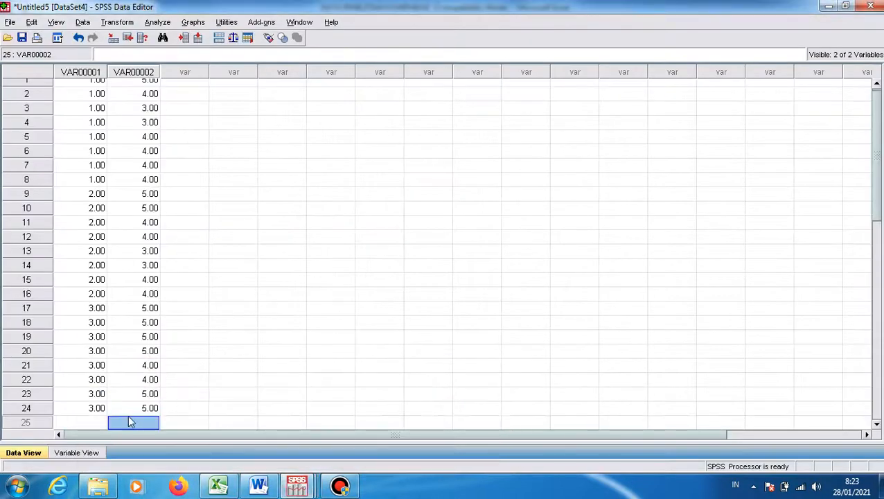
right_click(127, 414)
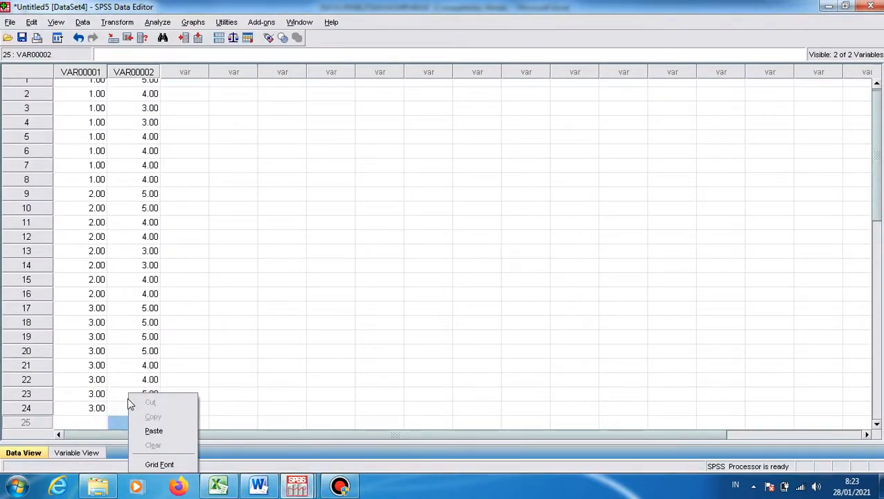
click(152, 433)
Step: Enter the group code 4 in VAR00001 for the GALUH scores, from row 25 through row 32
click(98, 423)
text(4)
key(Return)
text(4)
key(Return)
text(4)
key(Return)
text(44)
key(Return)
key(Up)
text(4)
key(Return)
text(4)
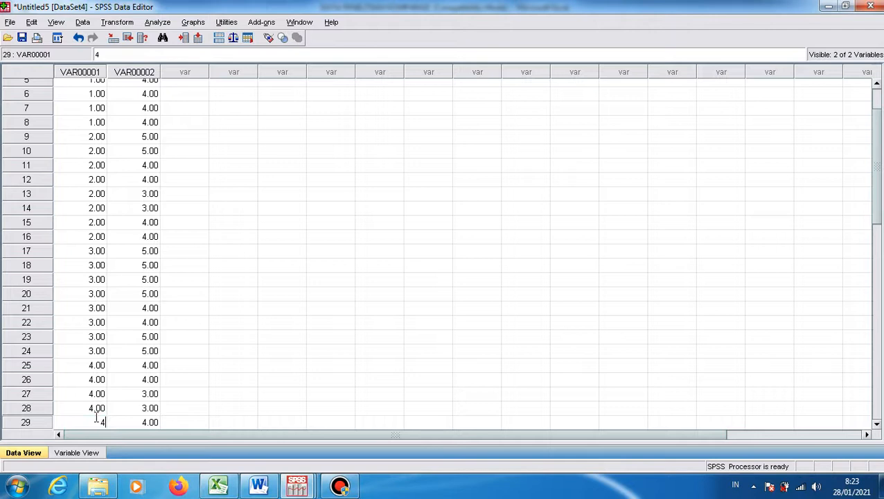
key(Return)
key(Return)
key(Up)
text(4)
key(Return)
text(4)
key(Return)
text(4)
key(Return)
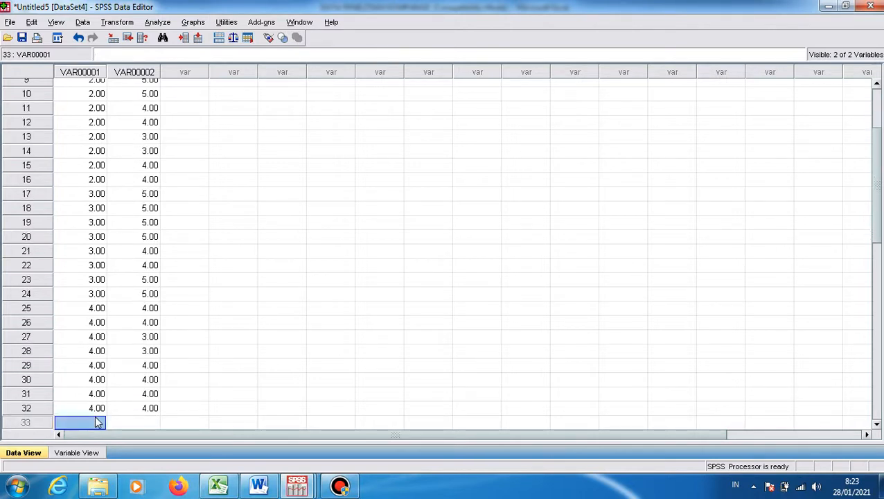
Step: Review the entered group codes and sales scores from the last row back up through the dataset
key(Tab)
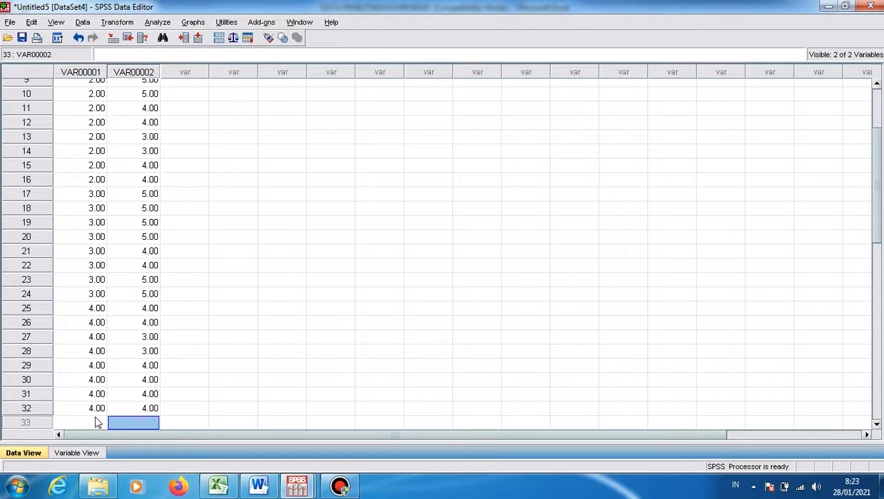
key(Up)
key(Up)
key(Up)
key(Up)
key(Up)
key(Up)
key(Up)
key(Up)
key(Up)
key(Up)
key(Up)
key(Up)
key(Up)
key(Up)
key(Up)
key(Up)
key(Up)
key(Up)
key(Up)
key(Up)
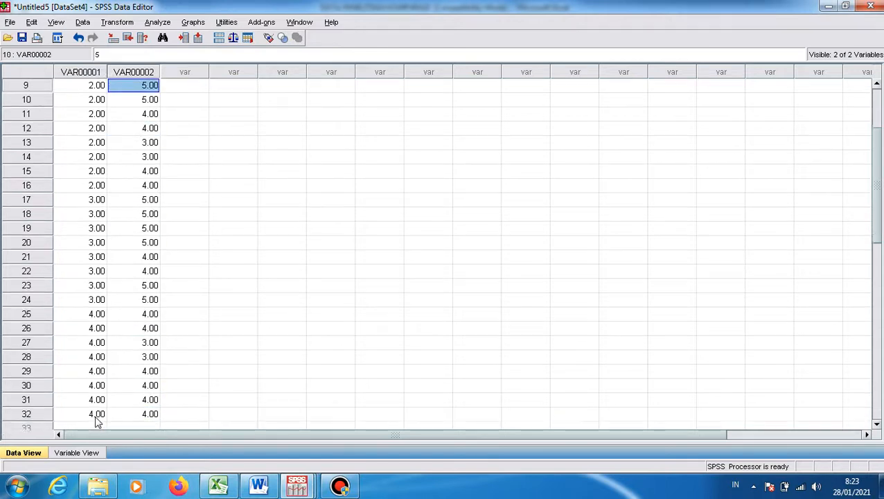
Step: Rename the two variables X1 and X2, and give X1 the label NAMA USAHA
click(77, 453)
click(89, 69)
text(X1)
key(Return)
text(X)
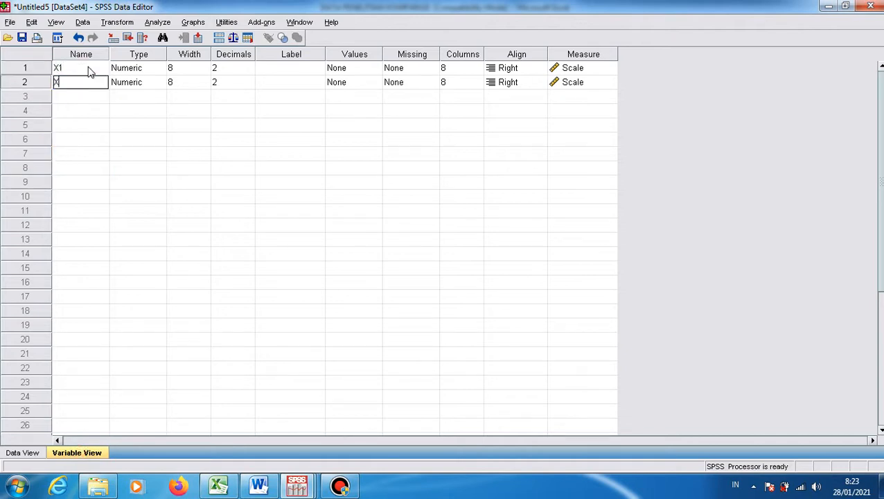
click(281, 72)
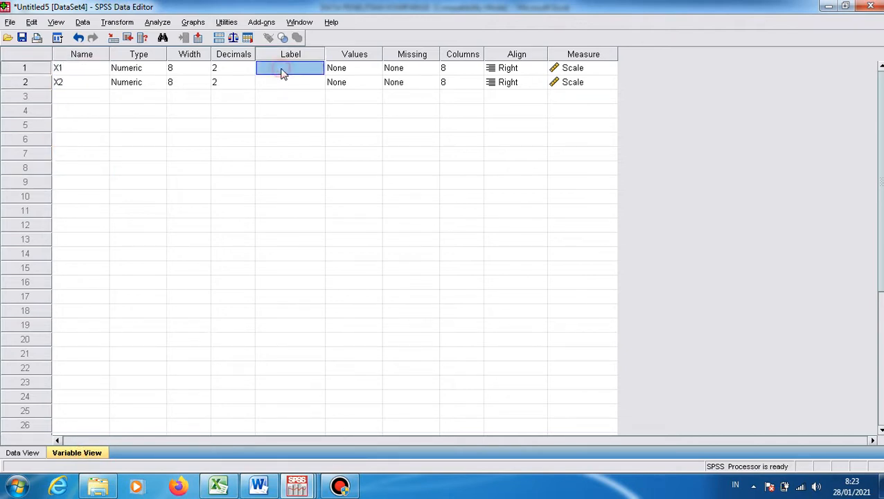
text(MA USAHA)
Step: Add a value label to X1 that defines 1 as WECONO ASRI
click(379, 72)
click(374, 68)
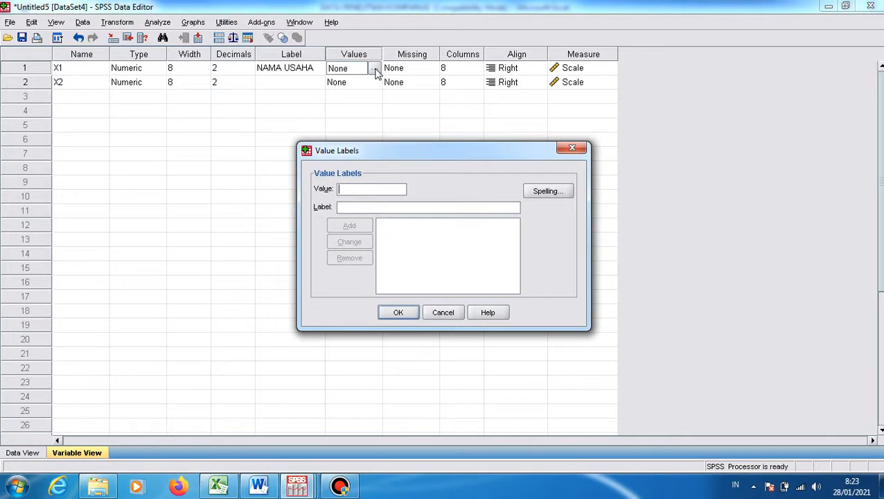
text(1)
click(348, 205)
text(WECONO ASRI)
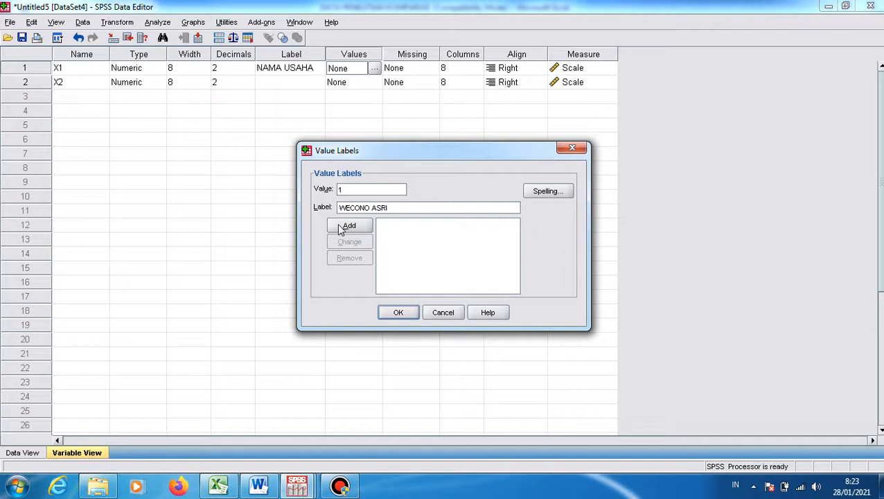
click(343, 227)
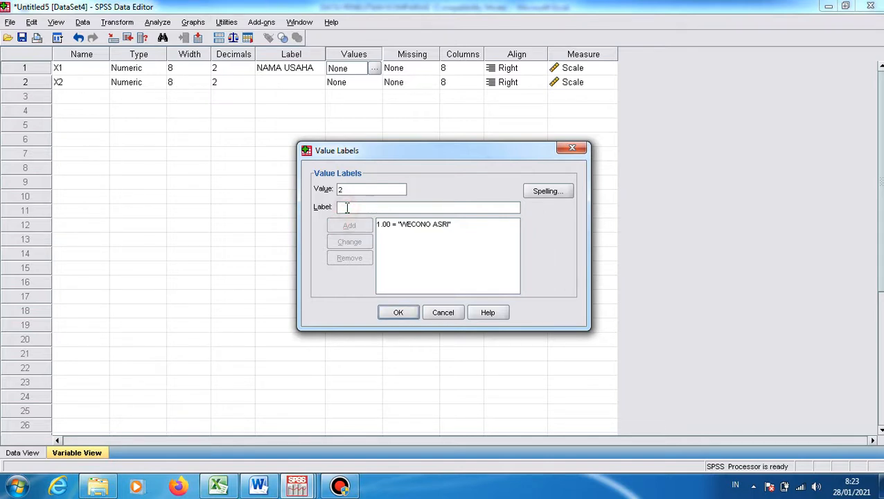
Step: Complete the X1 value labels by defining 2 as DERMO, 3 as NUMANS and 4 as GALUH
text(DERMO)
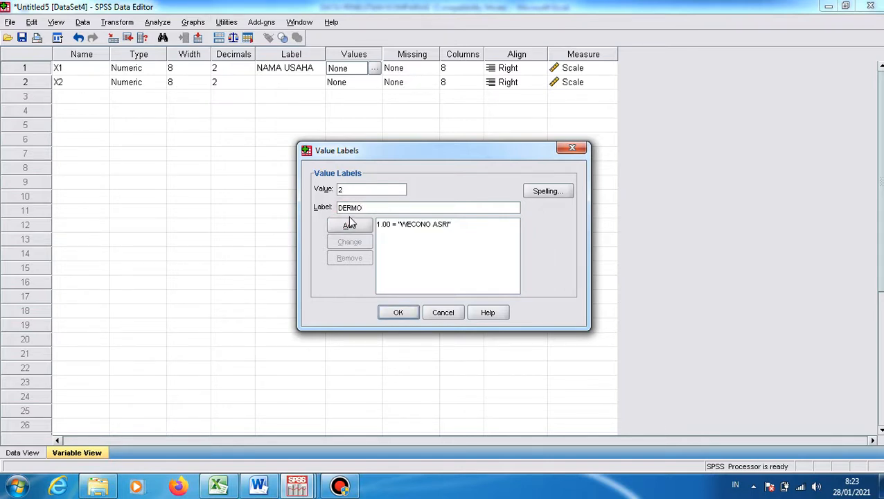
click(350, 223)
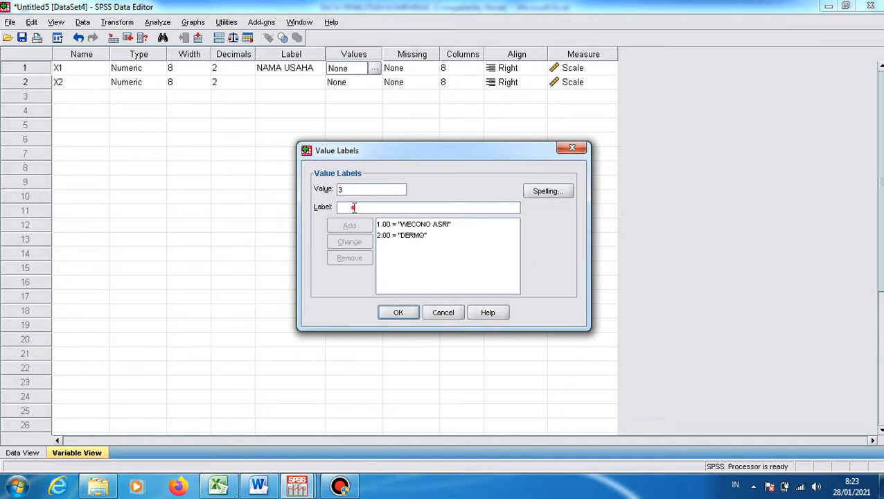
text(NUMANS)
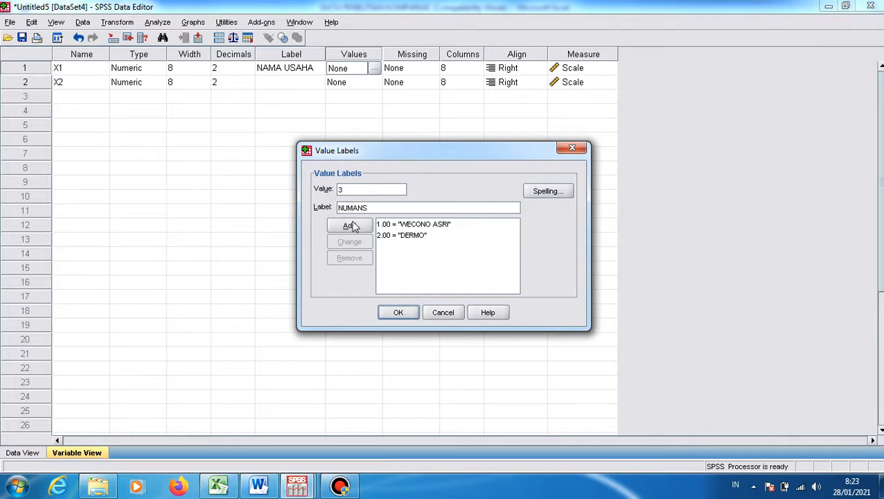
click(350, 223)
text(GA)
click(351, 224)
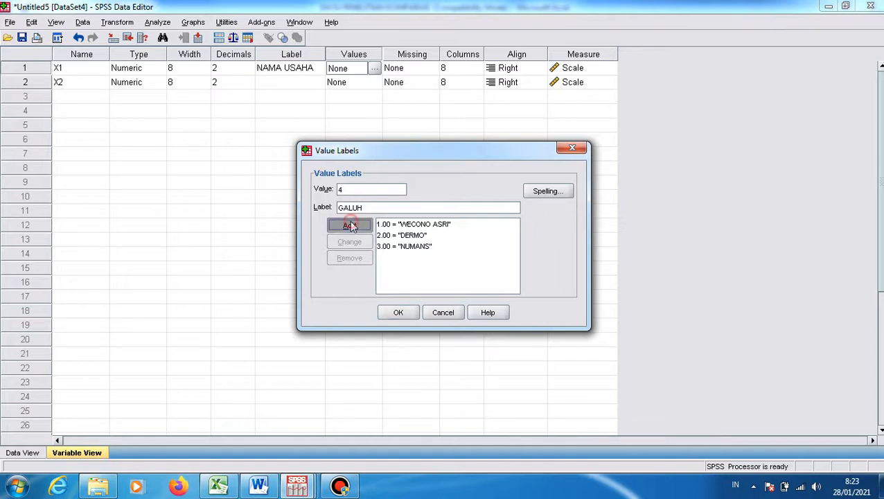
click(399, 314)
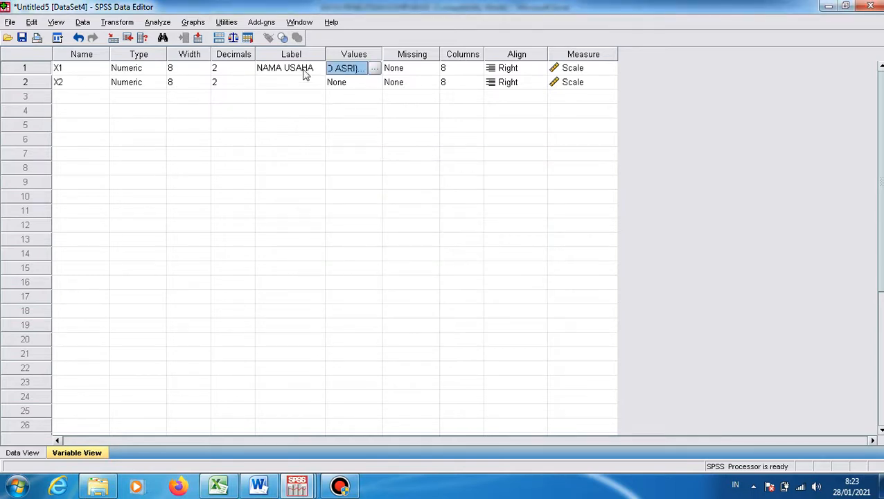
Step: Give variable X2 the label HASIL PENJUALAN
click(294, 83)
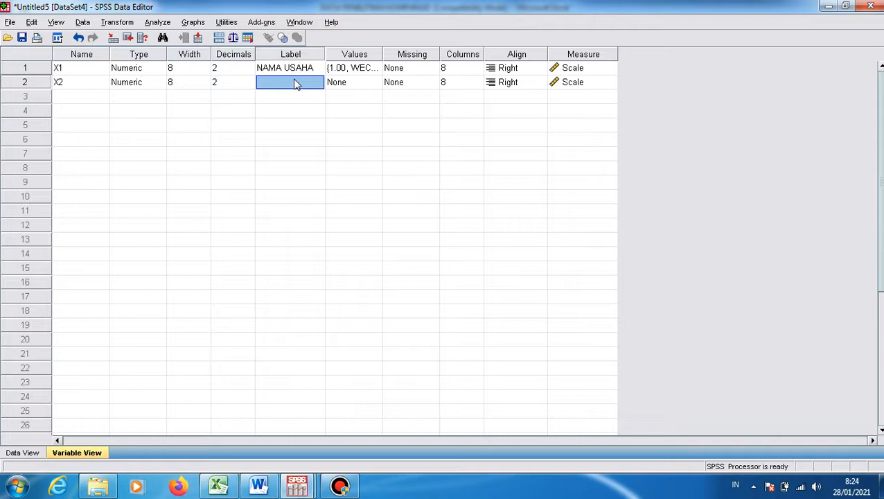
text(HASIL PENJUALAN)
click(323, 170)
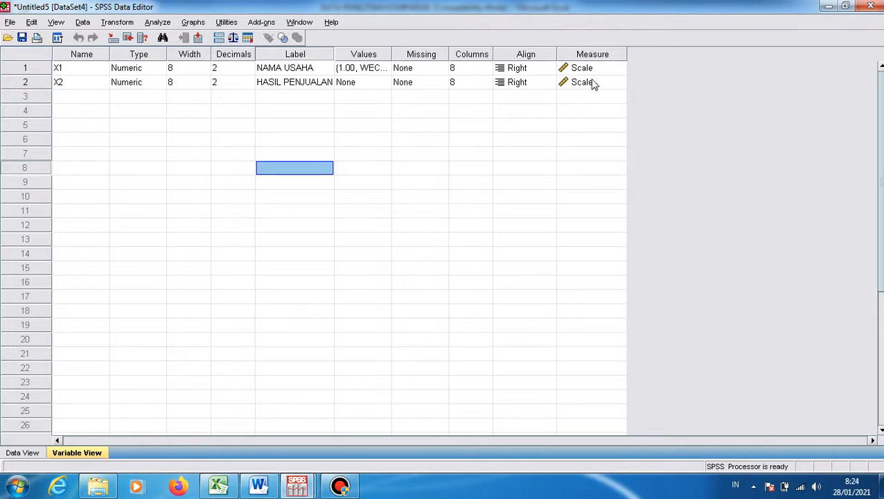
Step: Set up a One-Way ANOVA with HASIL PENJUALAN [X2] as the dependent variable and NAMA USAHA [X1] as the factor
click(154, 22)
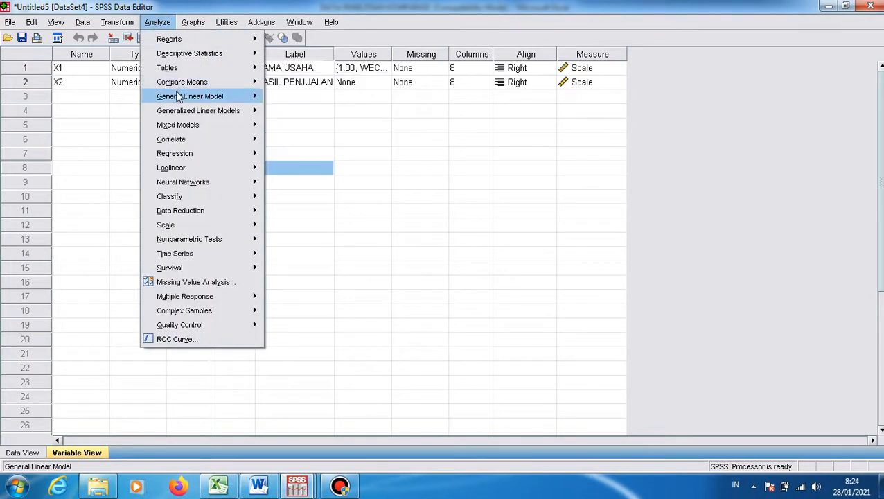
mouse_move(184, 85)
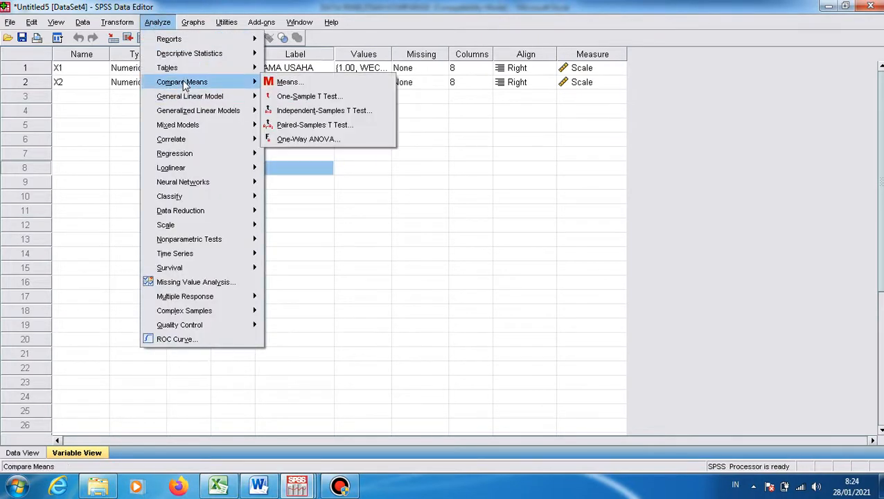
click(298, 139)
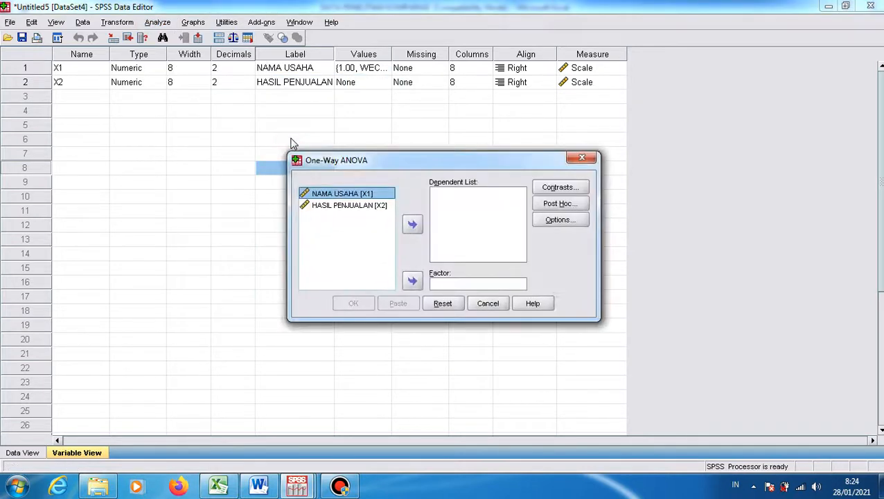
click(362, 206)
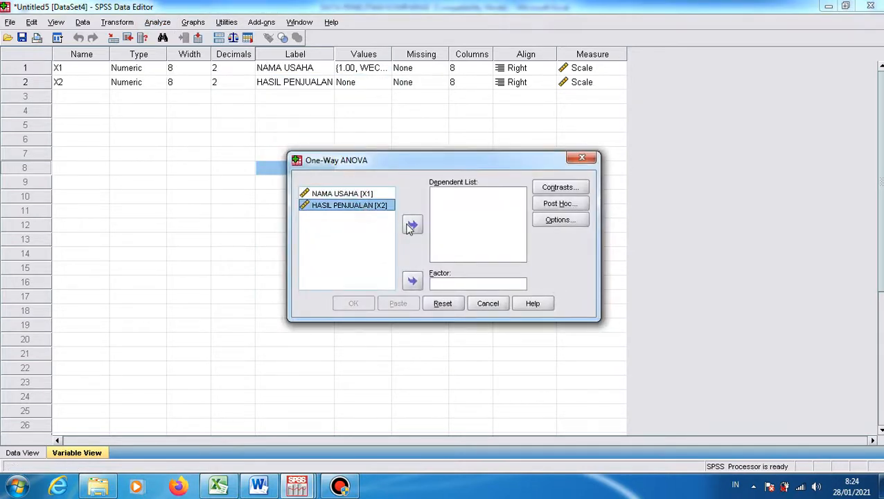
click(412, 224)
click(353, 194)
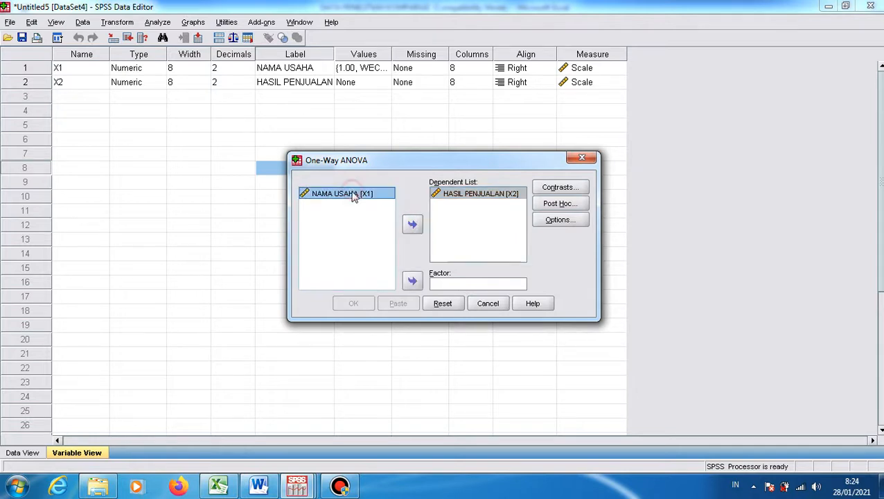
click(413, 281)
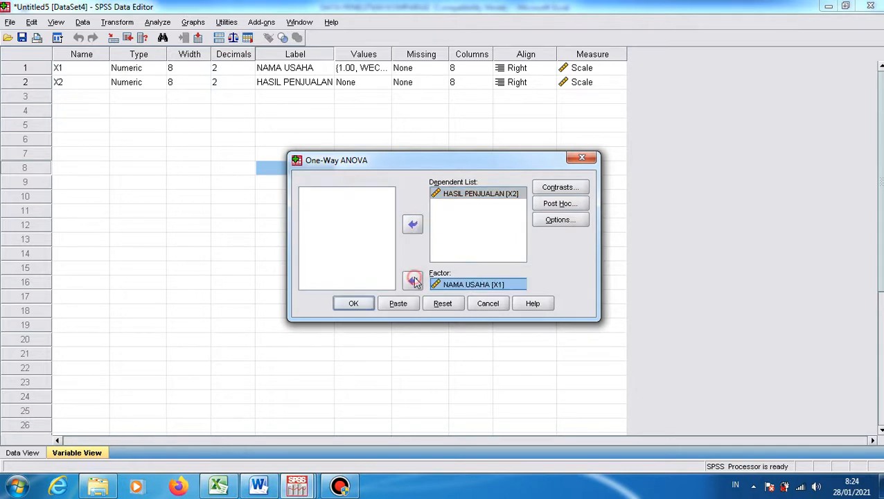
Step: Include the LSD post hoc test and the homogeneity of variance test, and run the One-Way ANOVA to get its output
click(567, 203)
click(306, 172)
click(402, 331)
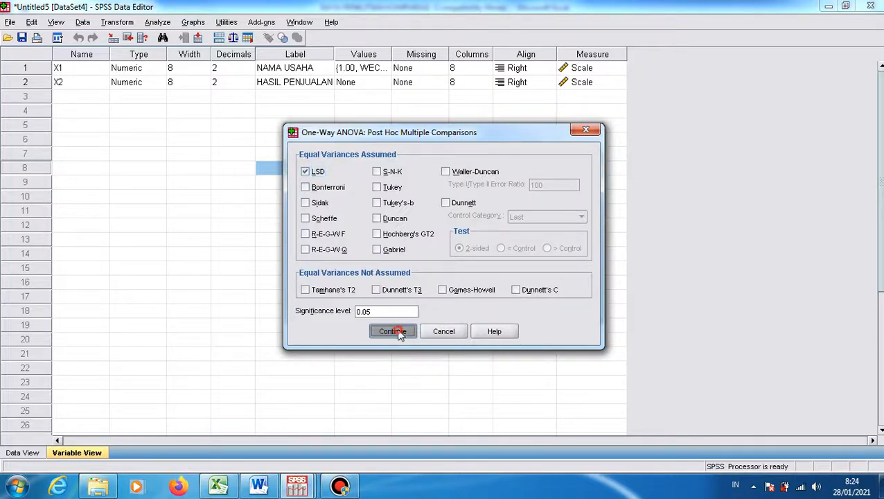
click(550, 221)
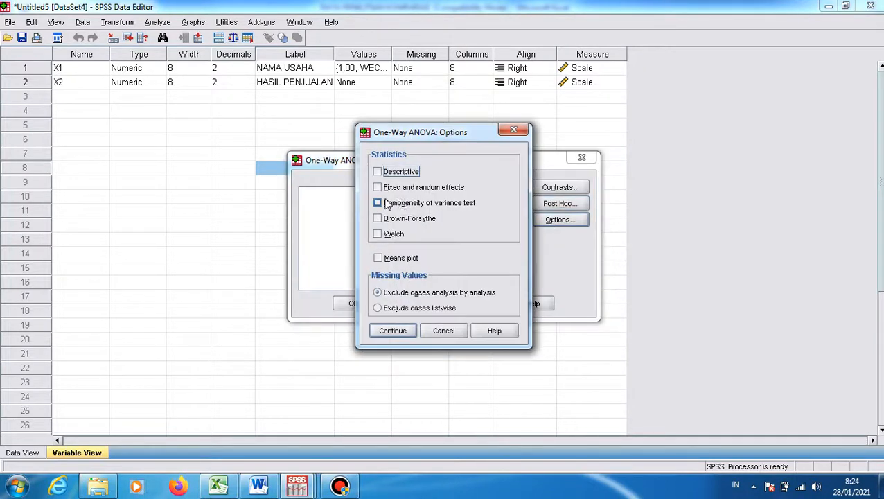
click(377, 202)
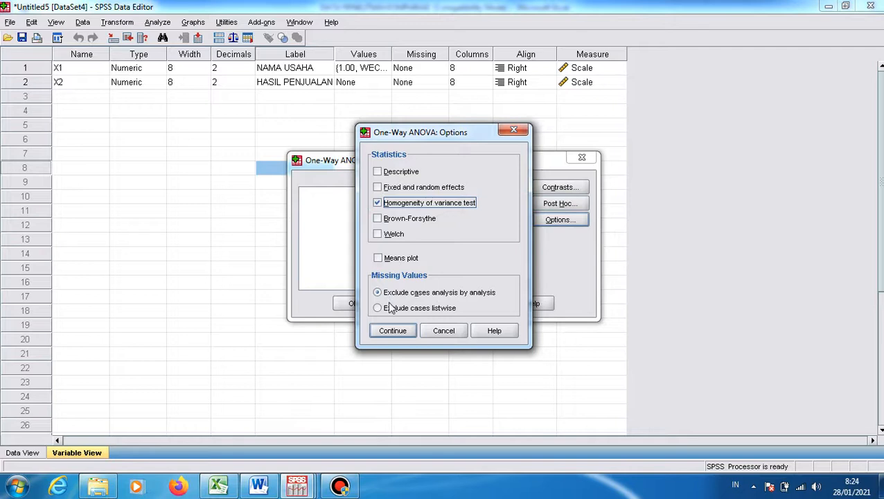
click(390, 331)
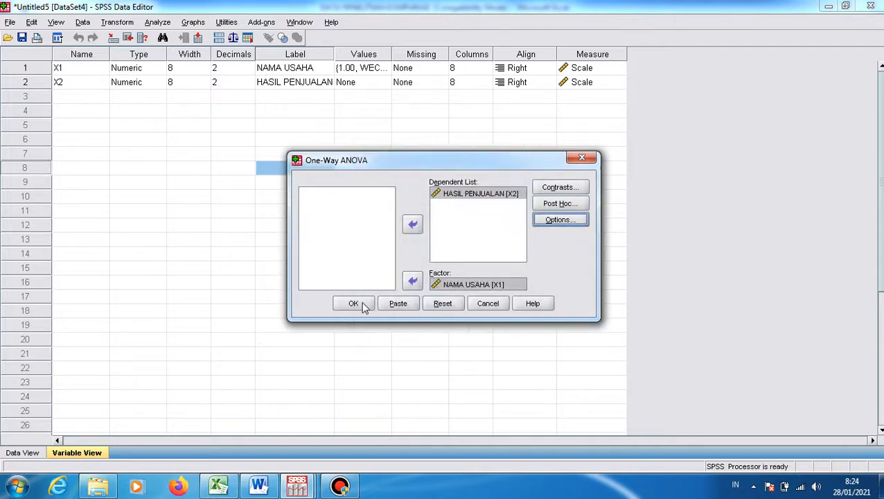
click(354, 305)
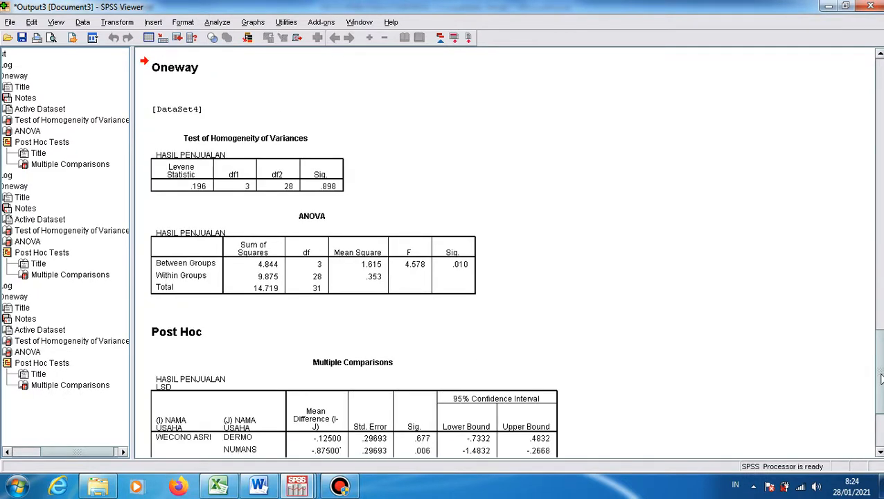
drag(882, 379, 882, 413)
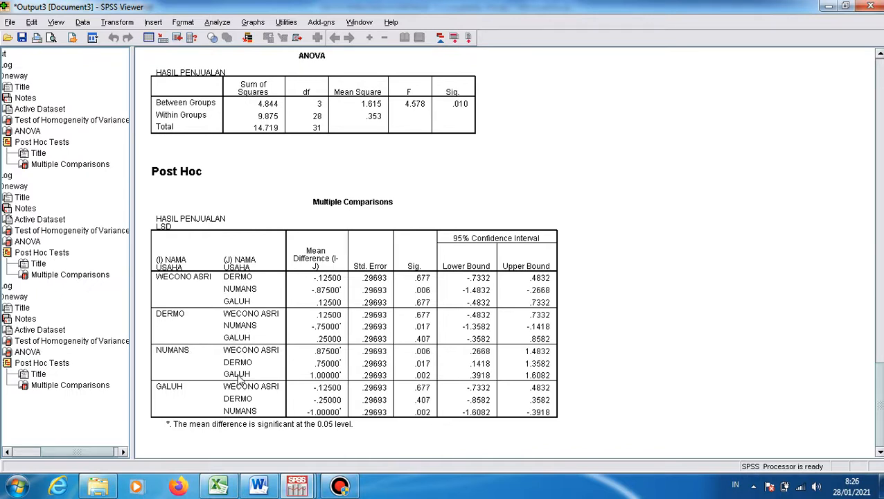
Step: Switch to the Word report and examine the competitiveness difference test results in Tabel 5.2 and their interpretation
click(259, 487)
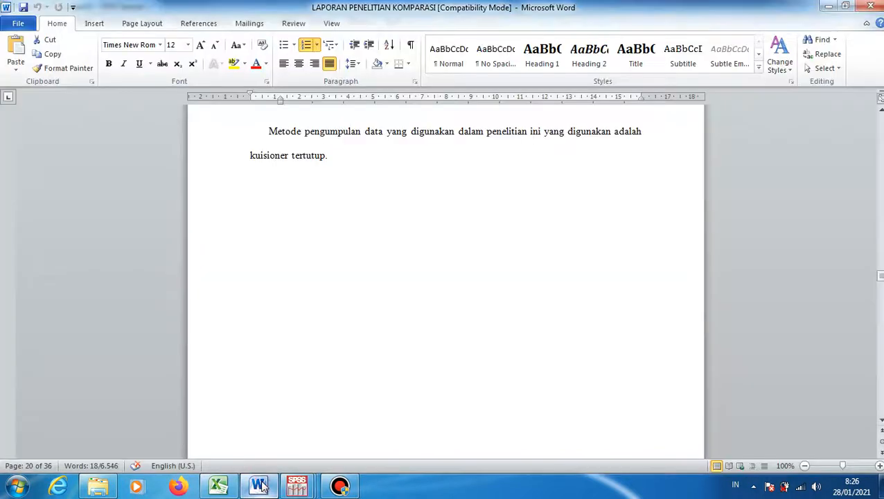
drag(879, 276, 879, 301)
click(602, 249)
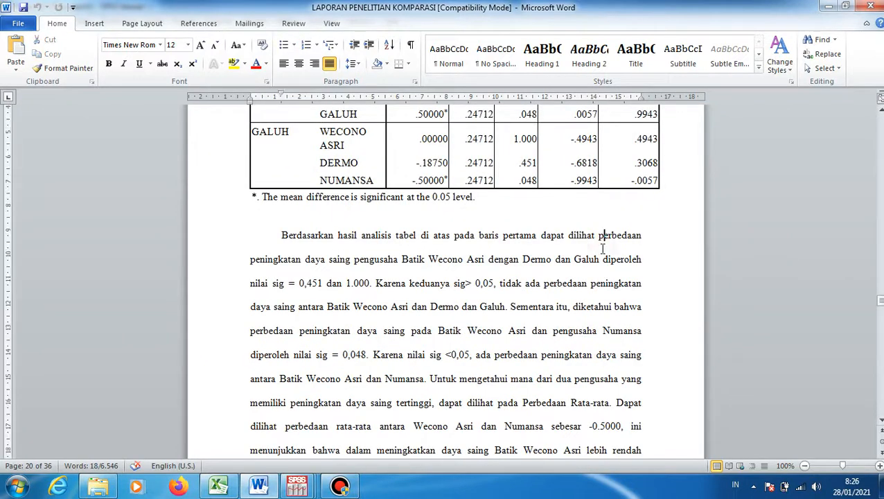
key(Page_Up)
key(Page_Up)
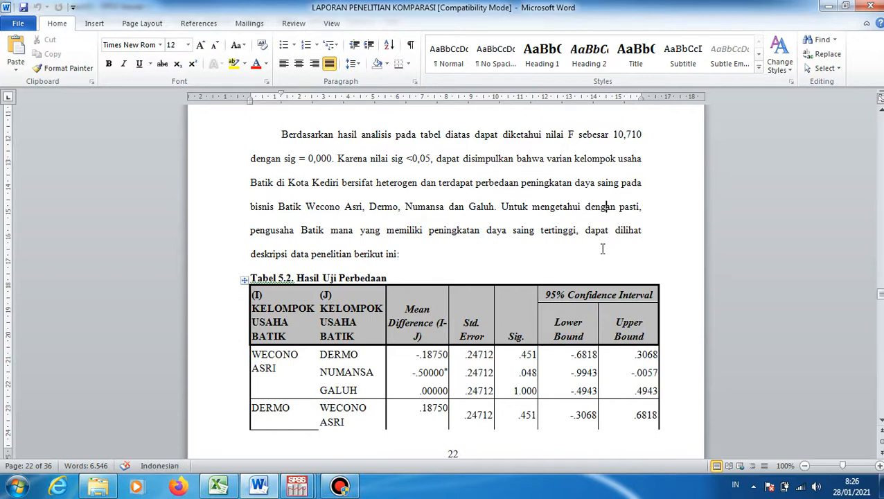
key(Down)
key(Down)
key(Down)
key(Down)
key(Down)
key(Down)
key(Down)
key(Down)
key(Down)
key(Down)
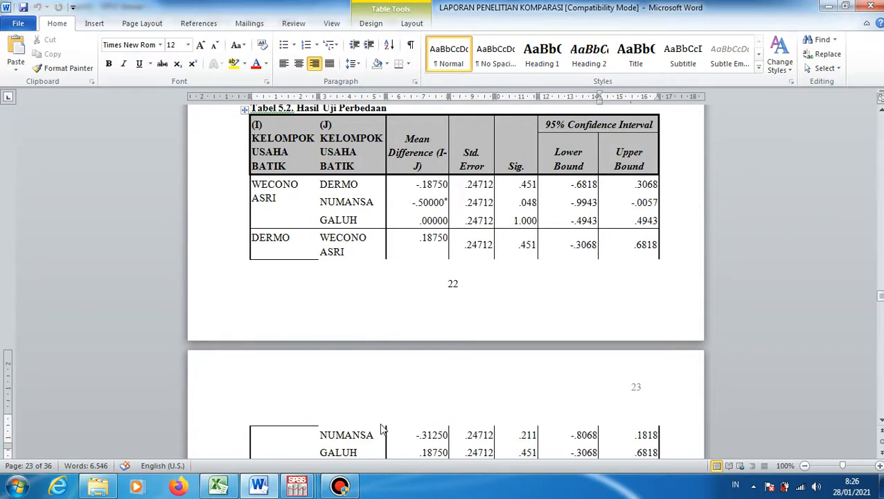
Step: Switch to the SPSS output and check the ANOVA and LSD multiple comparisons tables for HASIL PENJUALAN
mouse_move(294, 488)
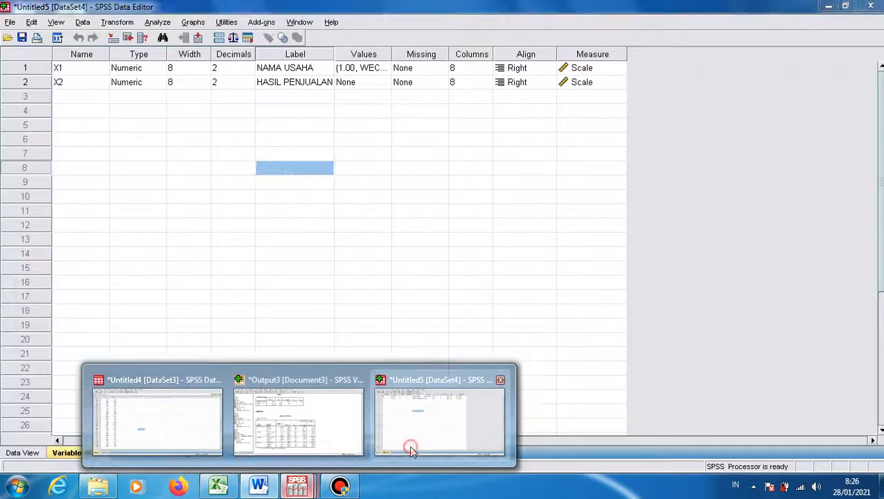
click(410, 448)
click(330, 438)
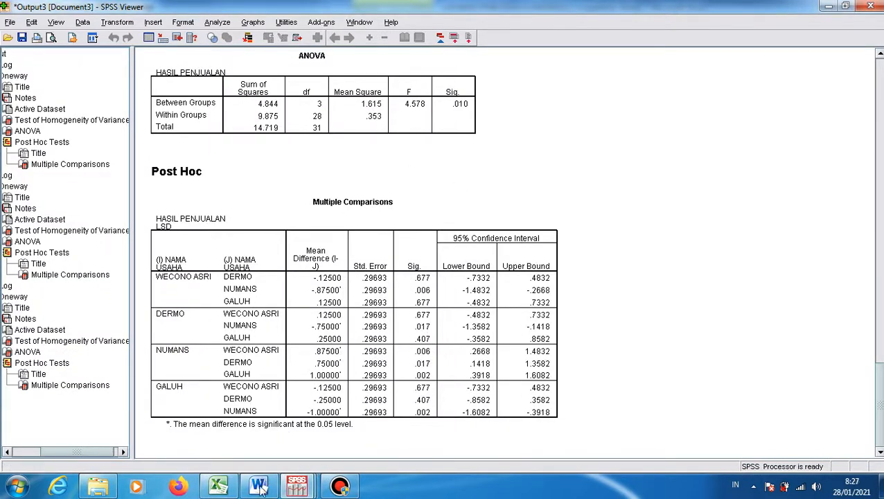
mouse_move(257, 489)
click(261, 422)
click(262, 423)
Step: Return to the Word report and read on to section 5.2 to examine Tabel 5.3 and the interpretation of the sales ANOVA
click(259, 487)
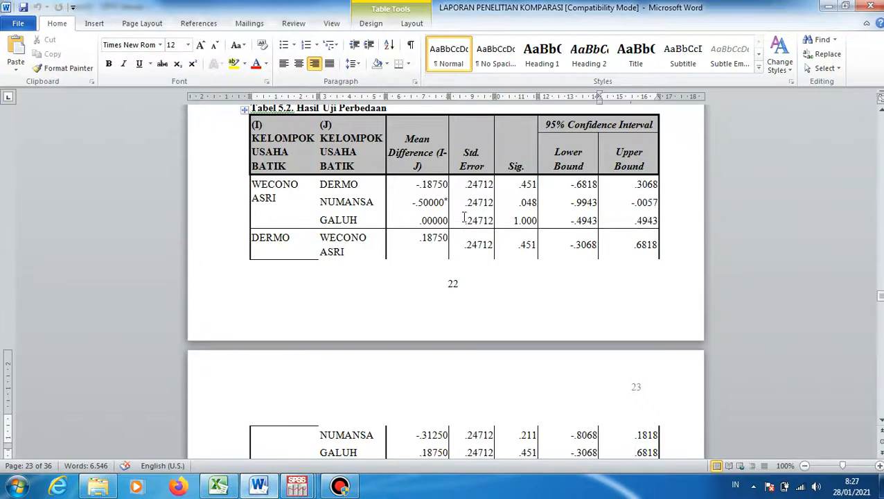
click(482, 217)
key(Up)
key(Up)
key(Up)
key(Up)
key(Up)
key(Up)
key(Up)
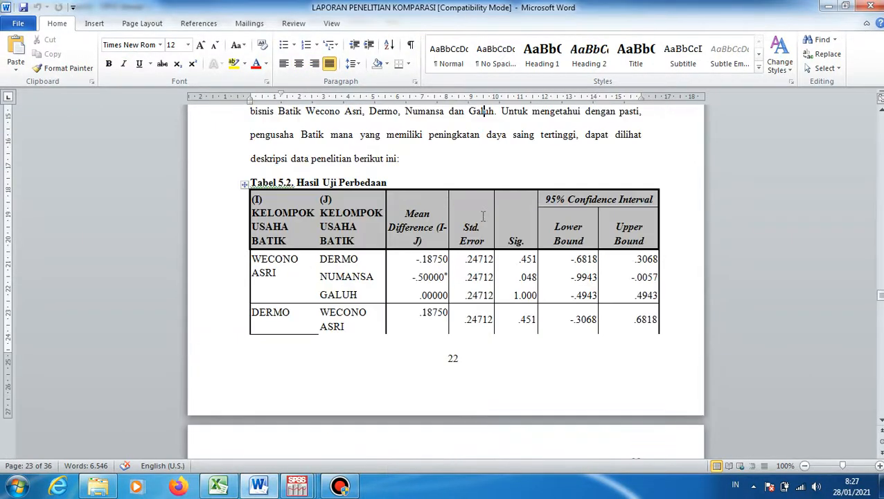
key(Down)
key(Down)
key(Down)
key(Down)
key(Down)
key(Down)
key(Down)
key(Down)
key(Down)
key(Down)
key(Down)
key(Down)
key(Down)
key(Down)
key(Down)
key(Down)
key(Down)
key(Down)
key(Down)
key(Down)
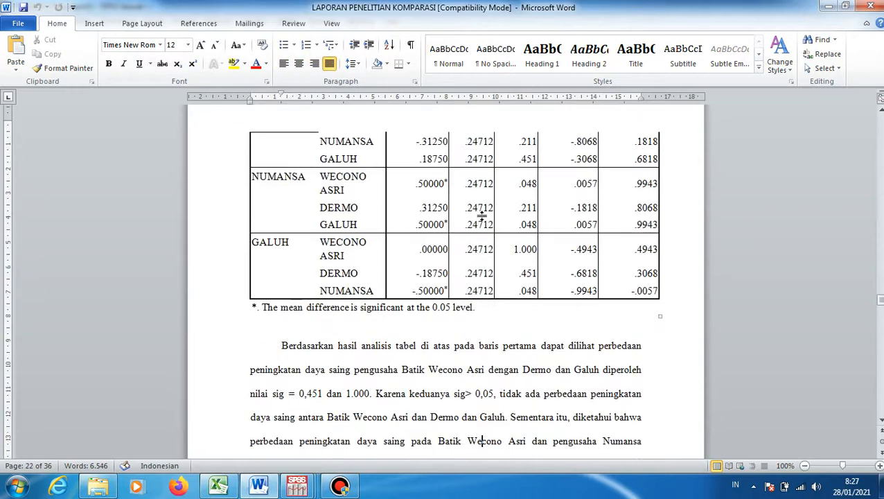
key(Down)
key(Down)
key(Down)
key(Down)
key(Down)
key(Down)
key(Down)
key(Down)
key(Down)
key(Down)
key(Down)
key(Down)
key(Down)
key(Down)
key(Down)
key(Down)
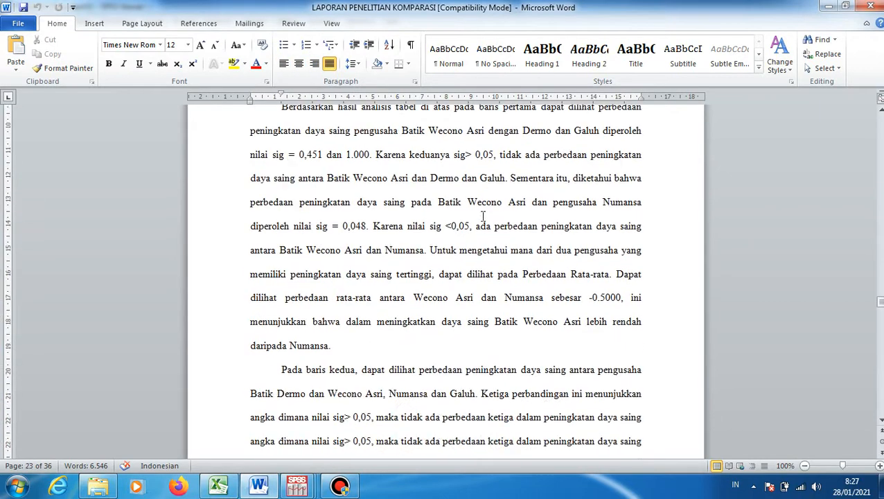
key(Down)
key(Down)
key(Down)
key(Down)
key(Down)
key(Down)
key(Down)
key(Down)
key(Down)
key(Down)
key(Down)
key(Down)
key(Down)
key(Down)
key(Down)
key(Down)
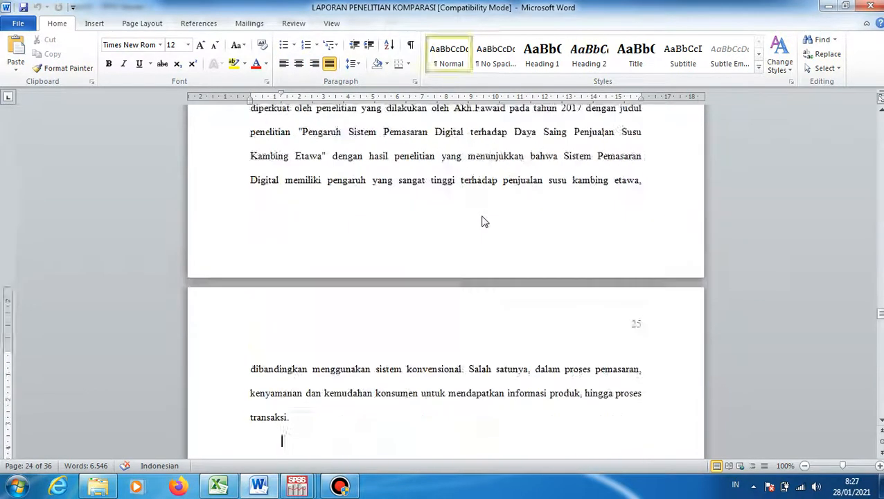
key(Down)
key(Down)
key(Down)
key(Down)
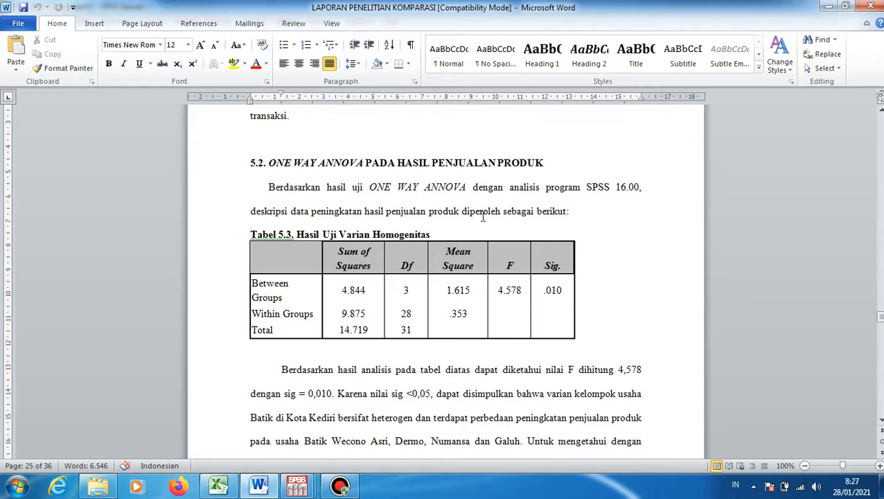
key(Down)
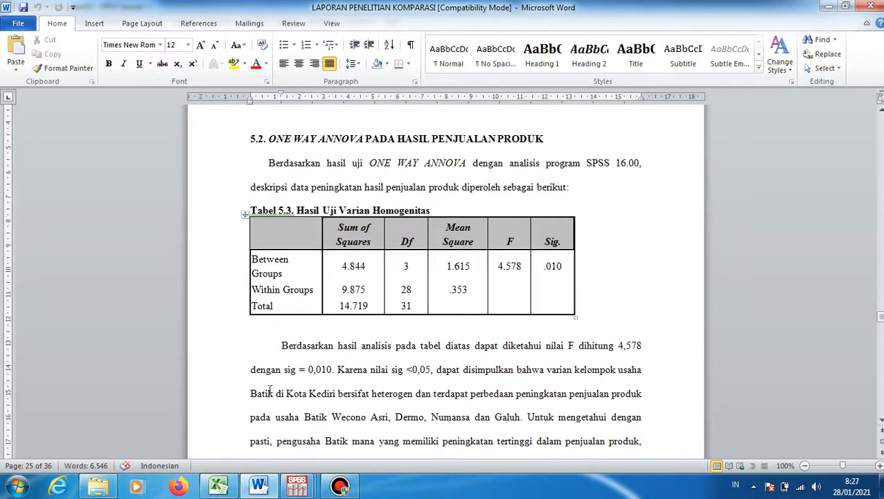
Step: Switch to the Excel workbook and view the Batik Numans before-and-after data on the UJI PAIRED T TEST sheet
click(219, 486)
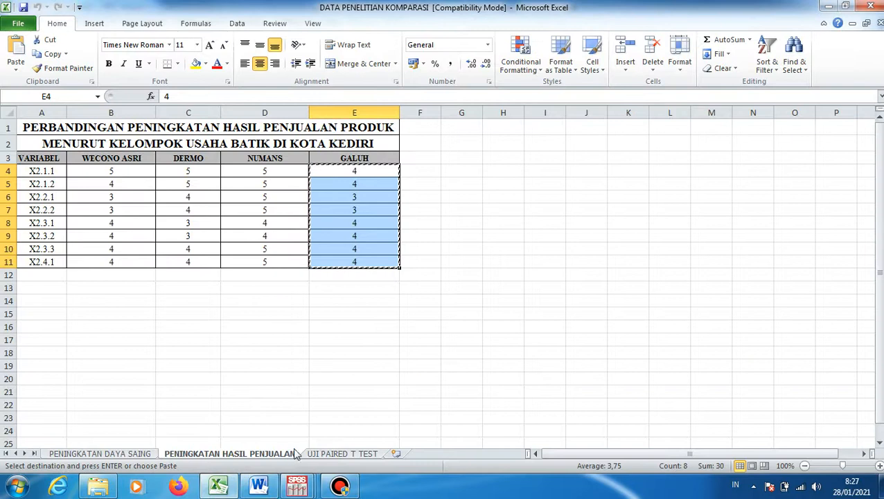
click(332, 455)
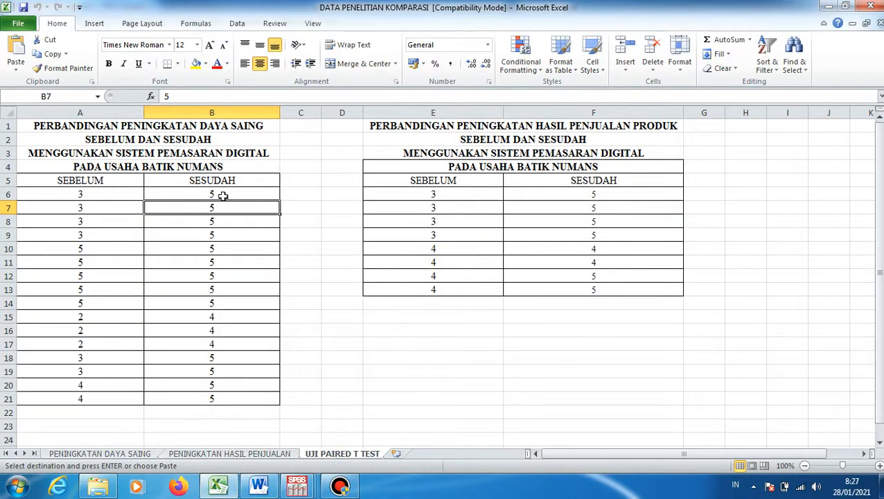
click(137, 162)
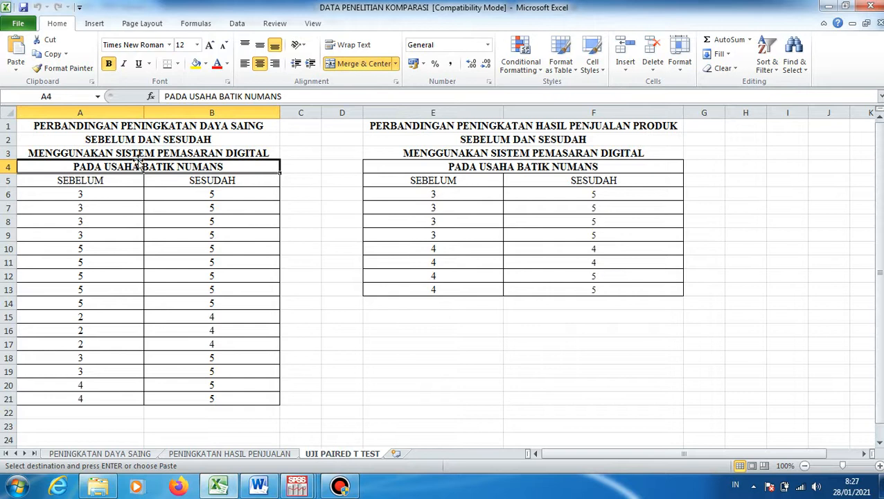
Step: Examine the headings and scores of the DAYA SAING and HASIL PENJUALAN PRODUK before-and-after tables for Batik Numans
click(173, 127)
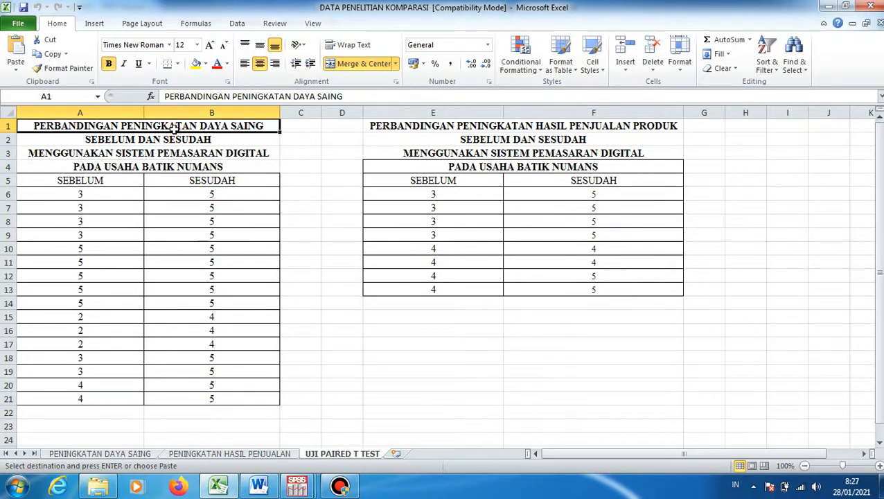
click(545, 122)
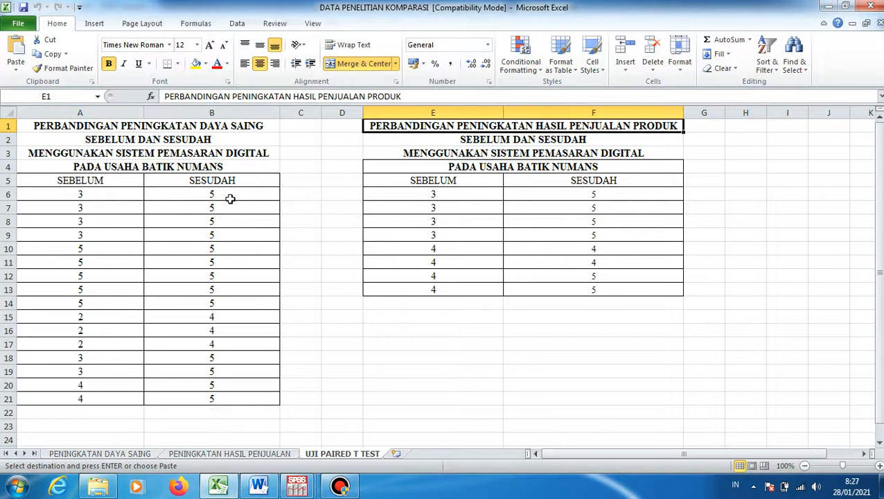
drag(205, 260, 212, 339)
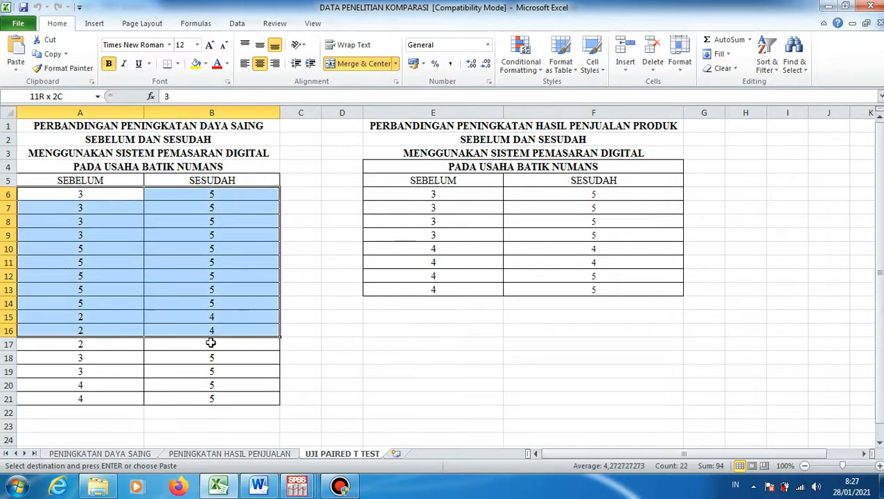
click(211, 344)
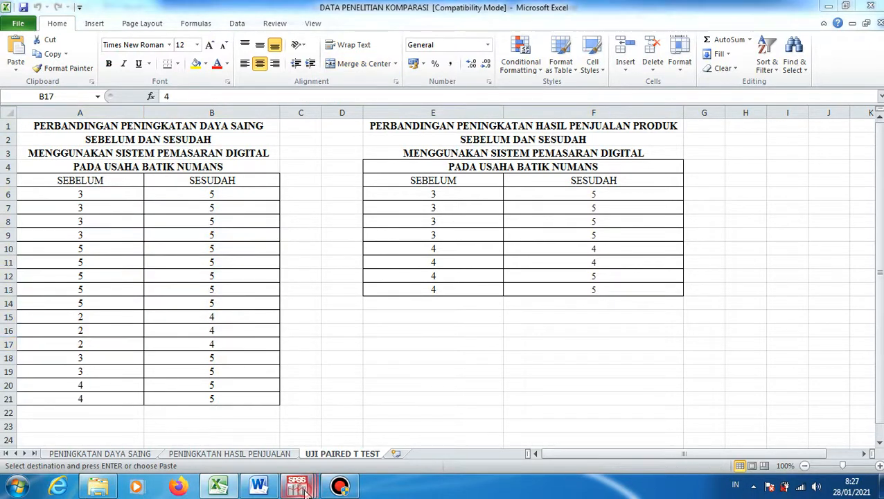
Step: Switch to the SPSS Data Editor, create a new empty dataset and show its data grid
mouse_move(298, 487)
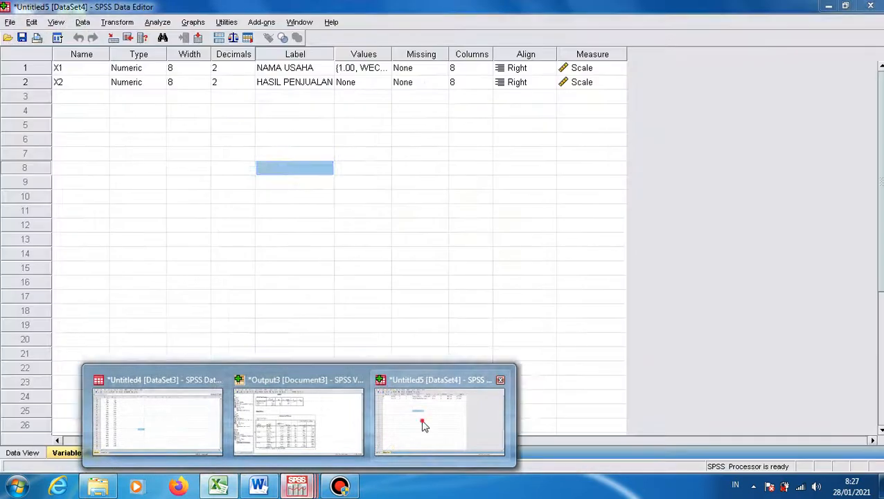
click(424, 425)
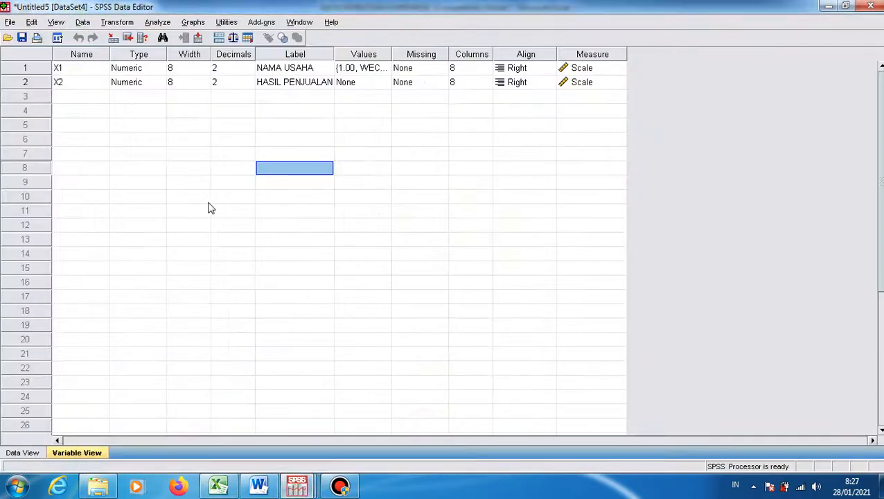
click(10, 22)
mouse_move(163, 40)
click(193, 40)
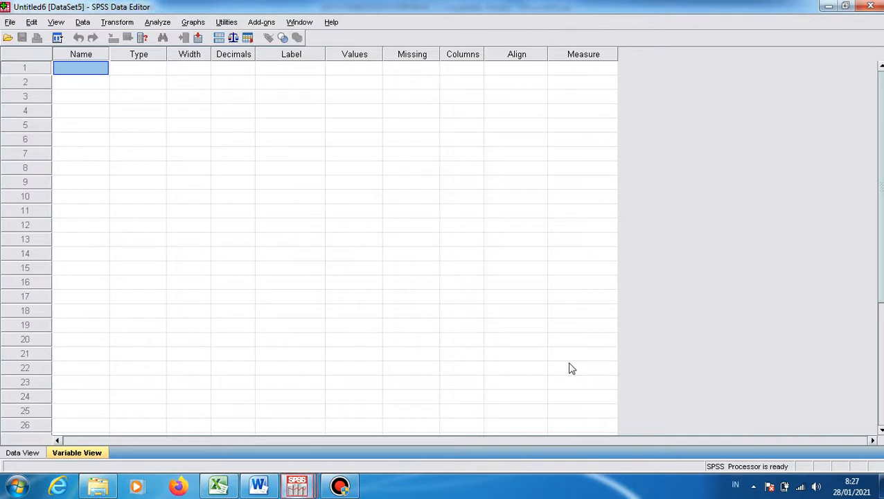
click(22, 453)
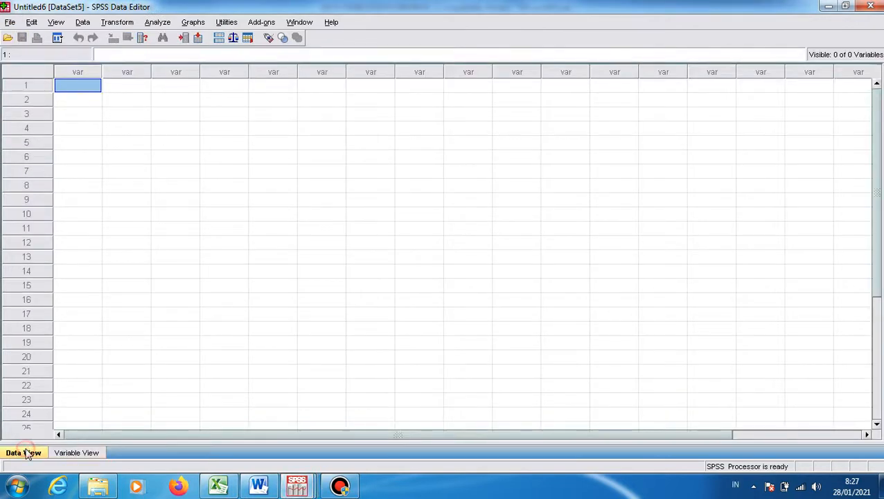
Step: Copy the DAYA SAING before-and-after scores A6:B21 from Excel and paste them into the new SPSS dataset from row 1
click(216, 488)
drag(102, 194, 195, 396)
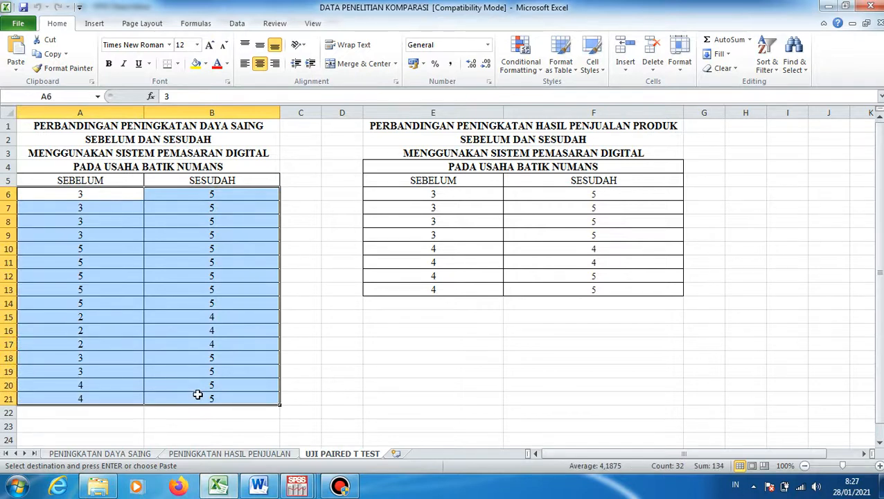
right_click(196, 396)
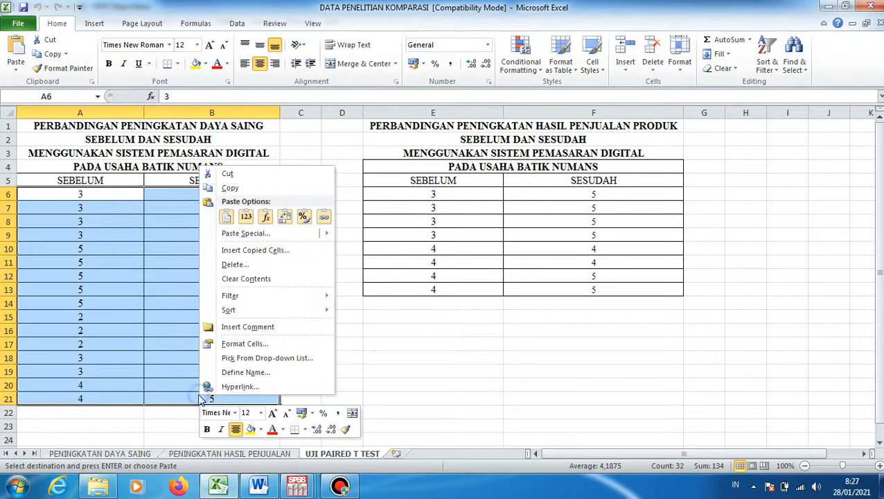
click(233, 189)
click(296, 487)
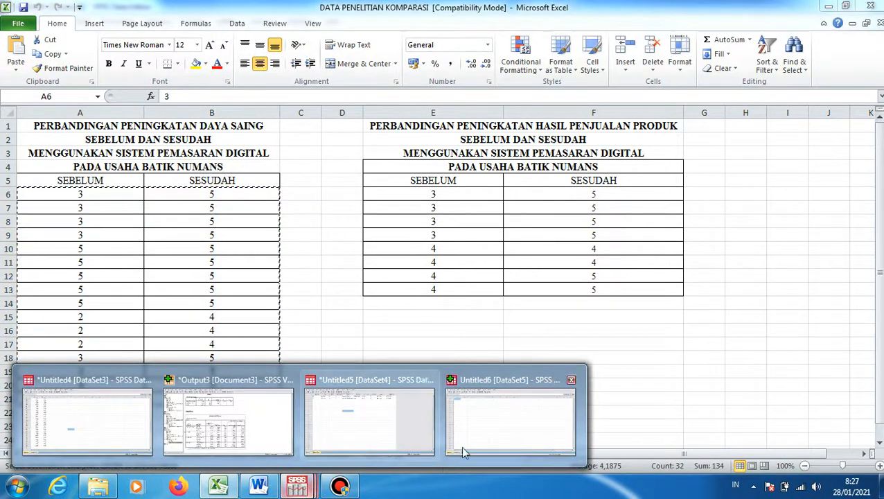
click(477, 422)
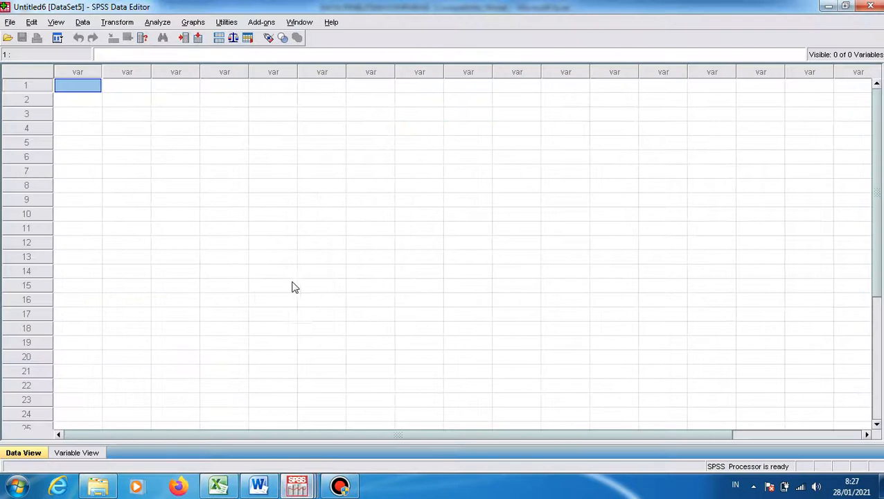
right_click(86, 82)
click(111, 121)
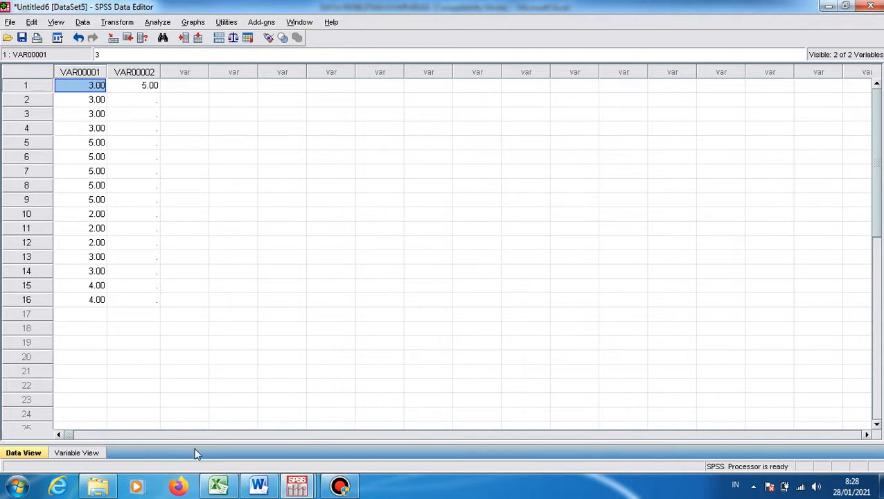
Step: Copy the remaining SESUDAH scores B7:B21 from Excel and paste them into the second SPSS variable starting at row 2
click(219, 486)
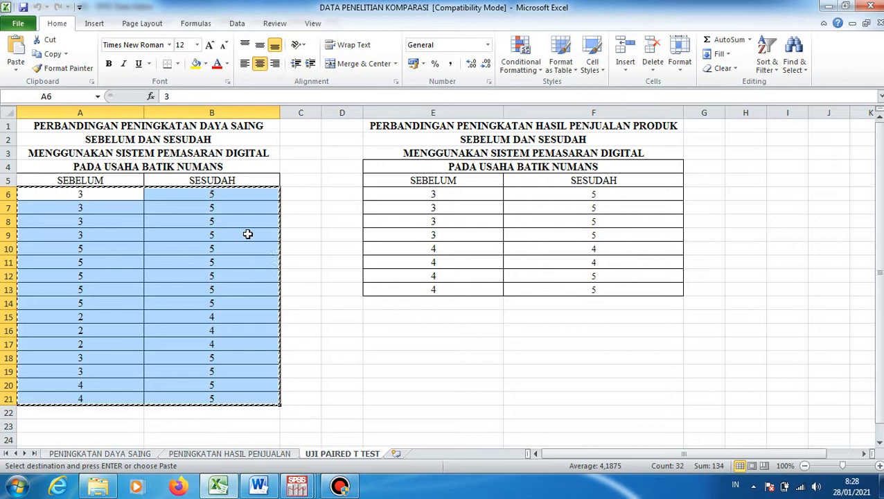
drag(243, 211, 226, 394)
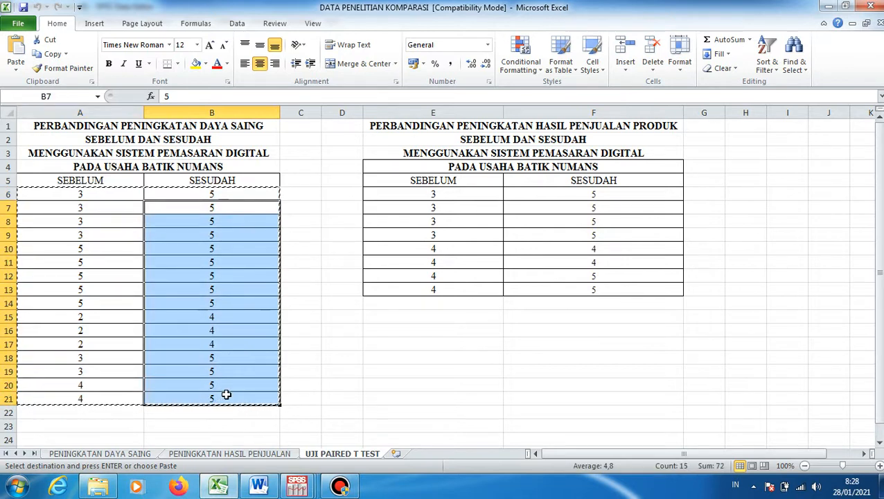
right_click(226, 394)
click(266, 188)
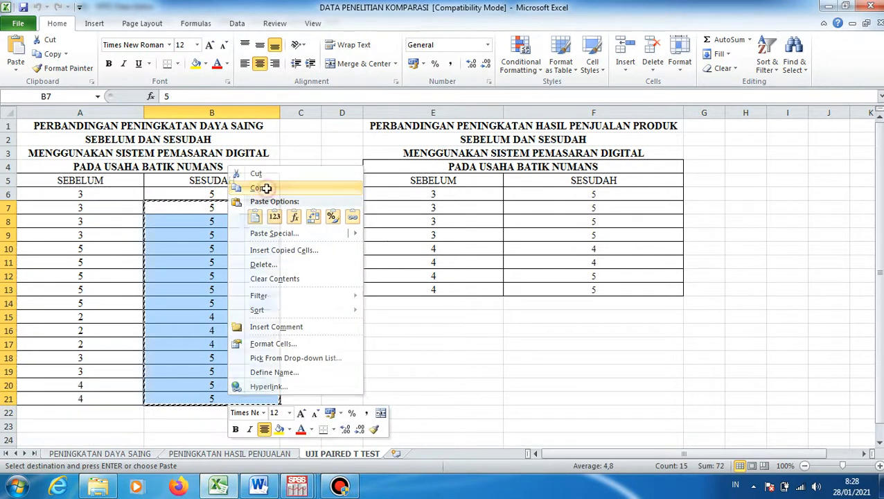
click(297, 485)
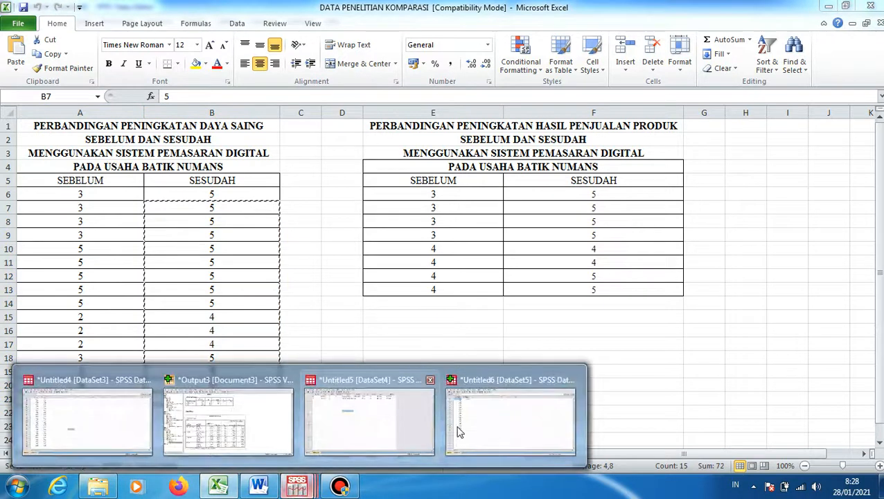
click(461, 416)
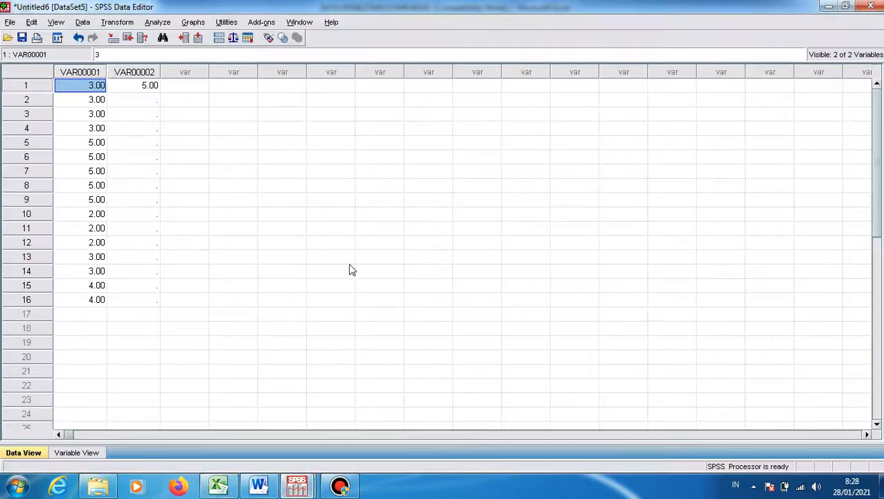
click(143, 103)
right_click(142, 100)
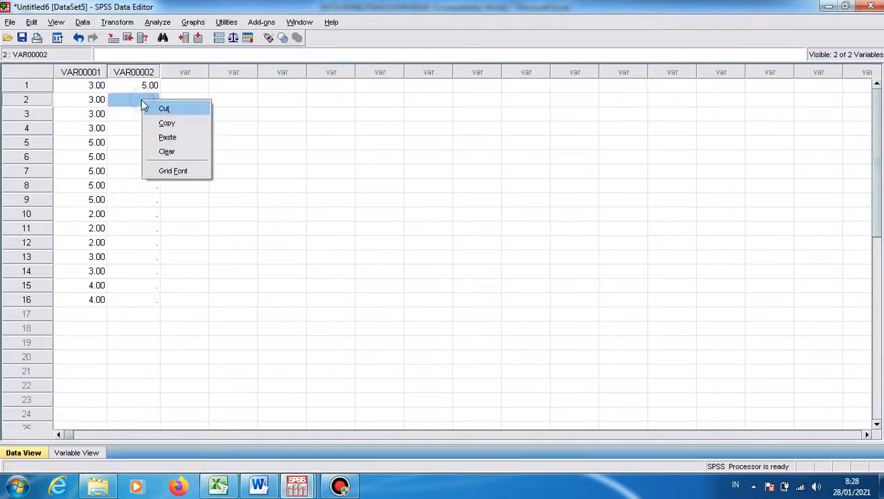
click(167, 137)
Step: Rename the two variables in the new dataset as X1 and X2
click(76, 453)
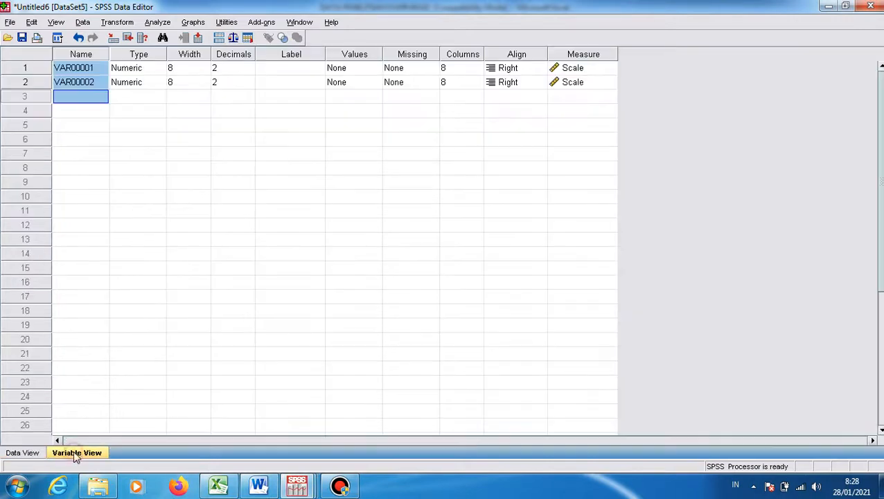
click(81, 70)
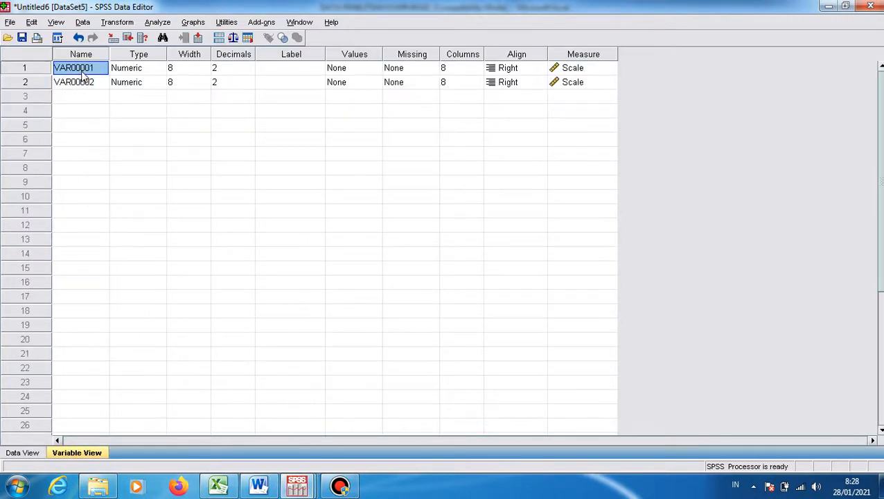
text(X1)
key(Return)
text(X)
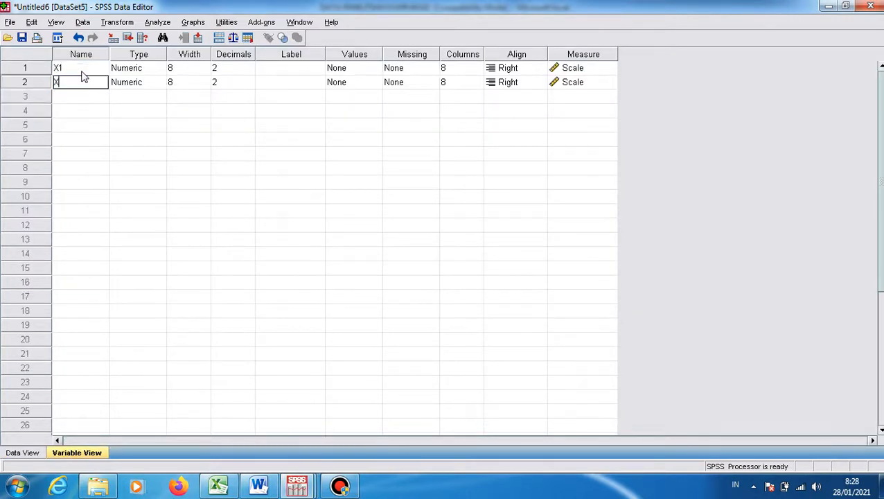
text(2)
Step: Label variable X1 as SEBELUM and variable X2 as SESUDAH
click(284, 67)
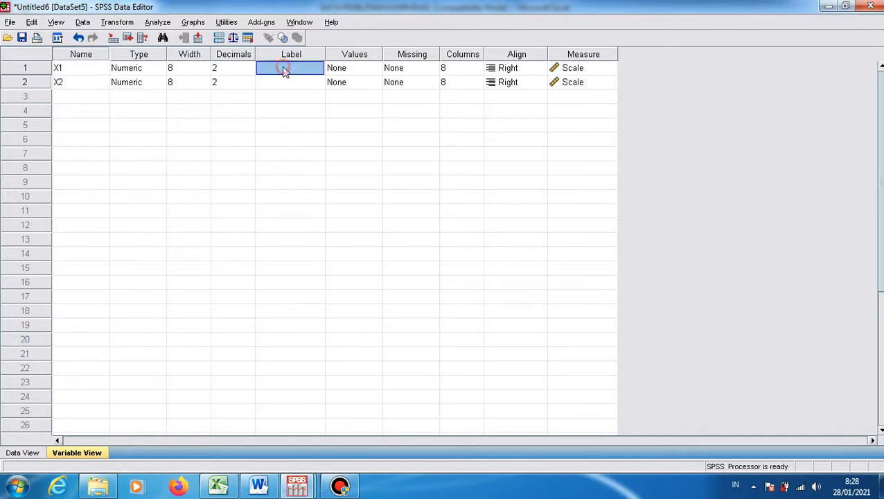
text(SEBELUM)
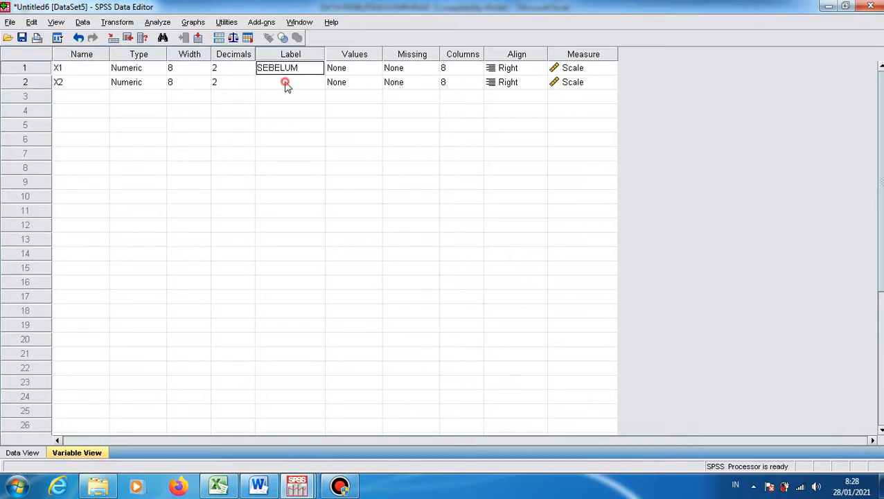
click(285, 82)
text(SE)
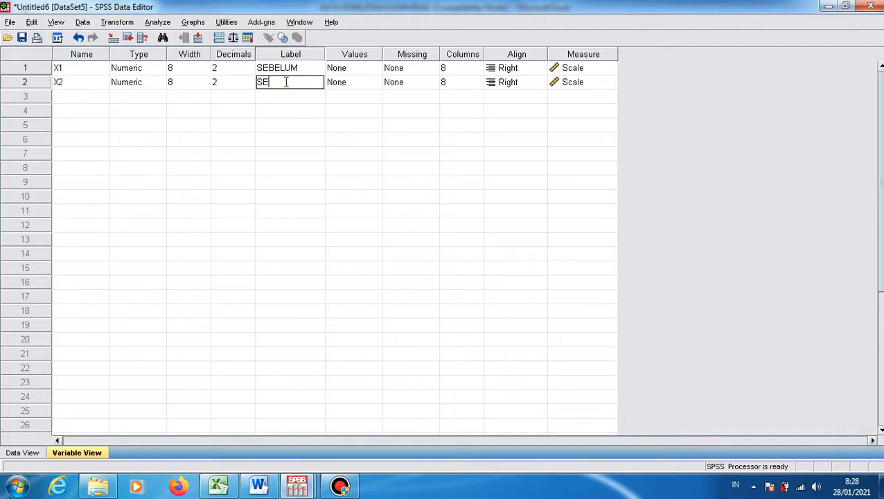
text(SUDAH)
click(292, 126)
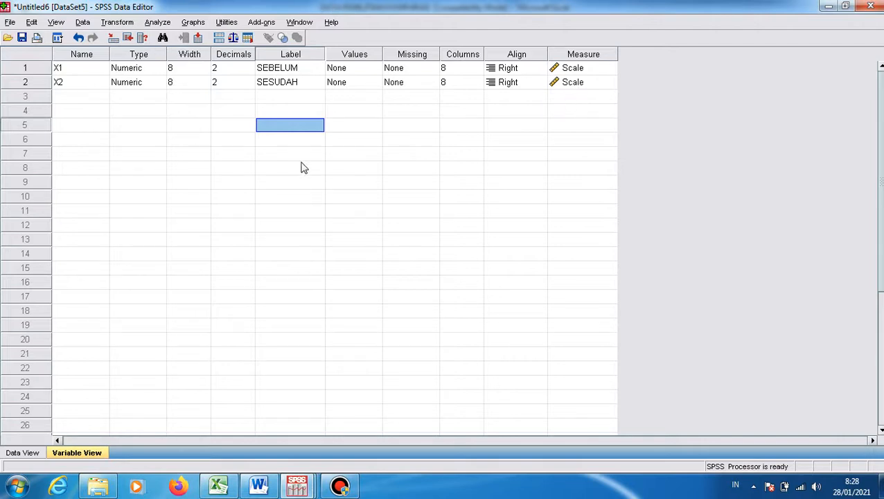
click(281, 190)
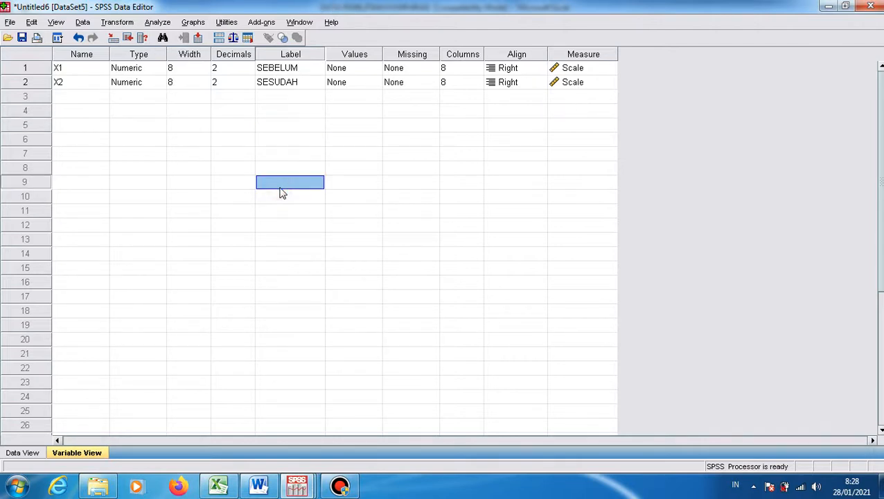
Step: Run a Paired-Samples T Test pairing SEBELUM (X1) with SESUDAH (X2) and review the T-Test output tables
click(158, 22)
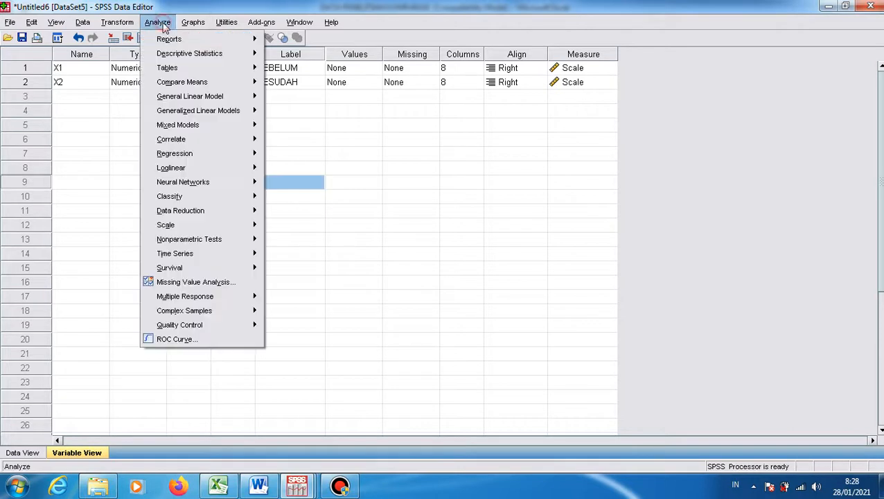
mouse_move(180, 83)
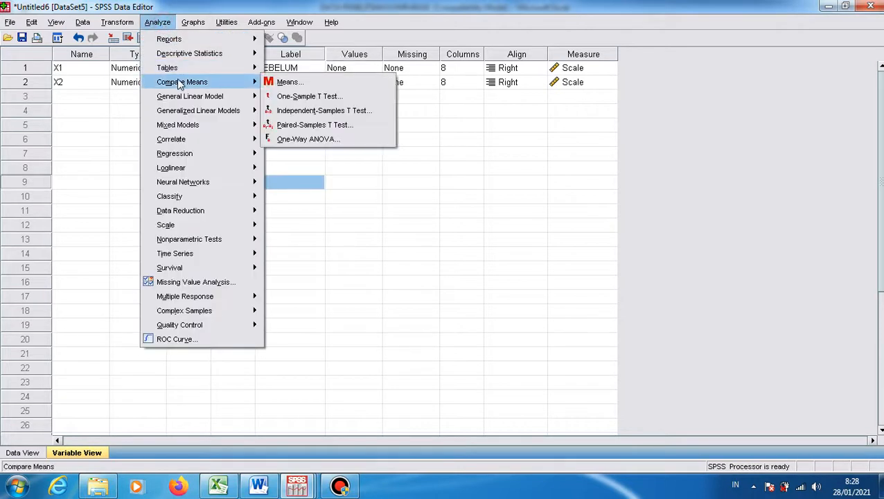
click(281, 124)
click(377, 238)
click(319, 188)
click(377, 239)
click(353, 322)
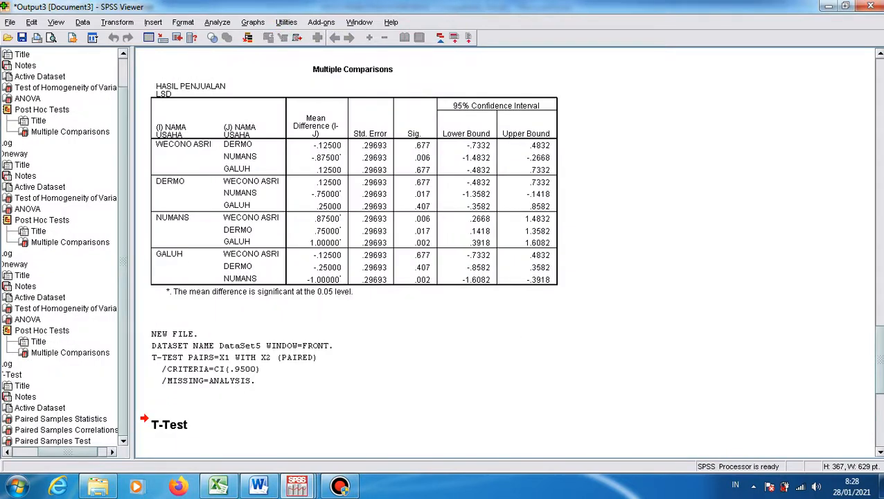
click(877, 291)
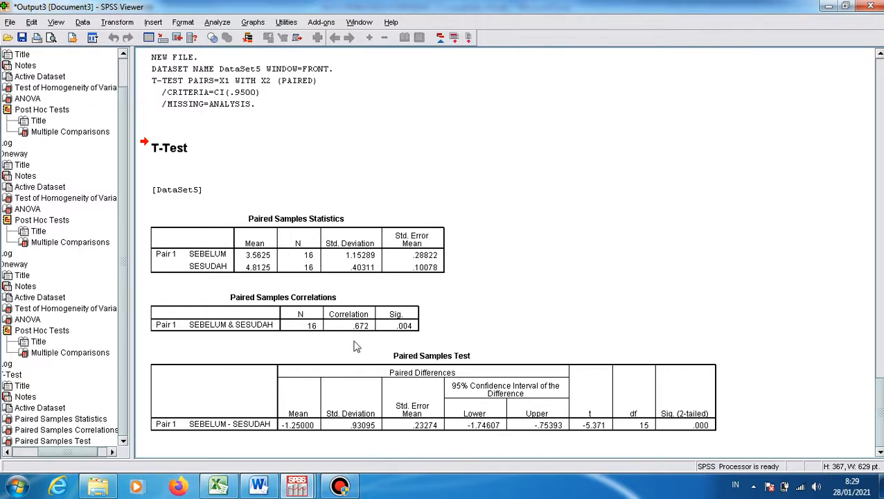
click(881, 372)
scroll(881, 374, down, 5)
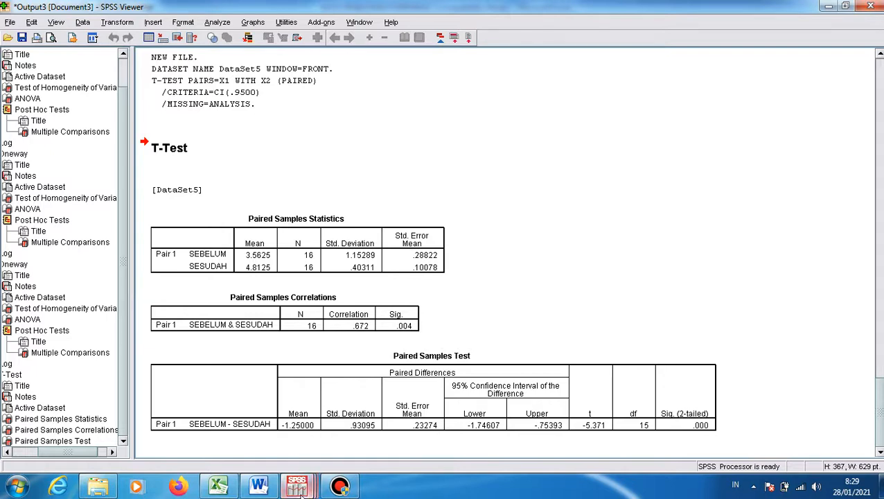
Step: Switch to the Excel workbook and copy the HASIL PENJUALAN PRODUK before-and-after scores in E6:F13
click(218, 485)
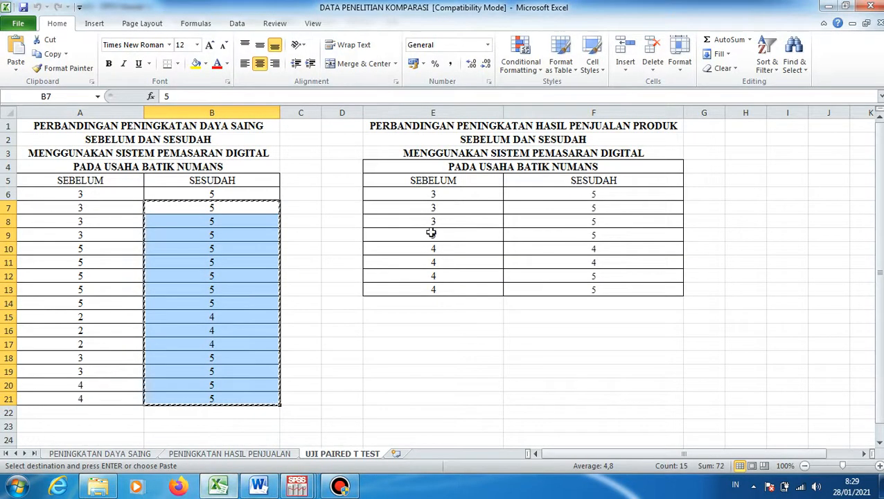
drag(458, 195, 562, 286)
right_click(550, 276)
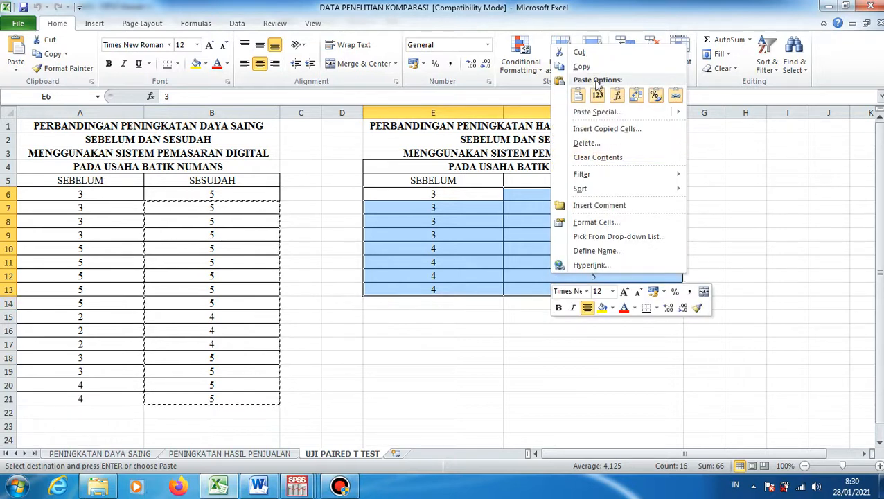
click(579, 67)
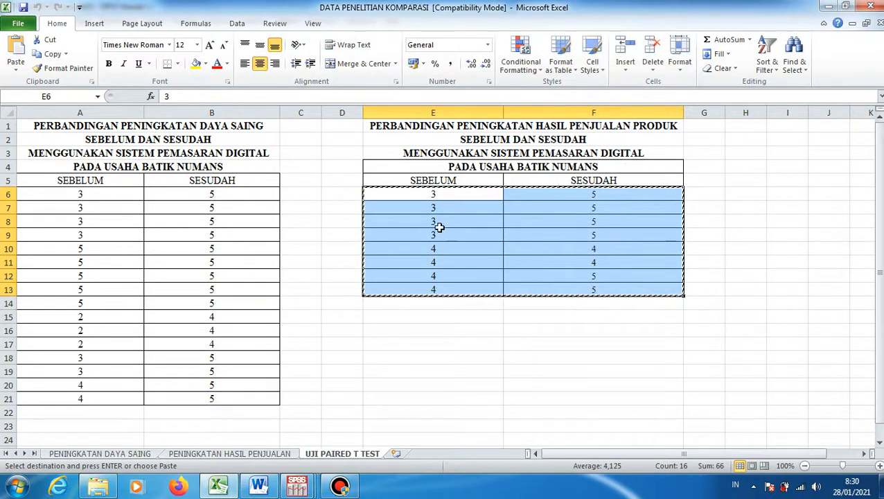
Step: Switch to SPSS, create a new dataset, and paste the copied before-and-after sales scores starting at the first data cell
click(298, 488)
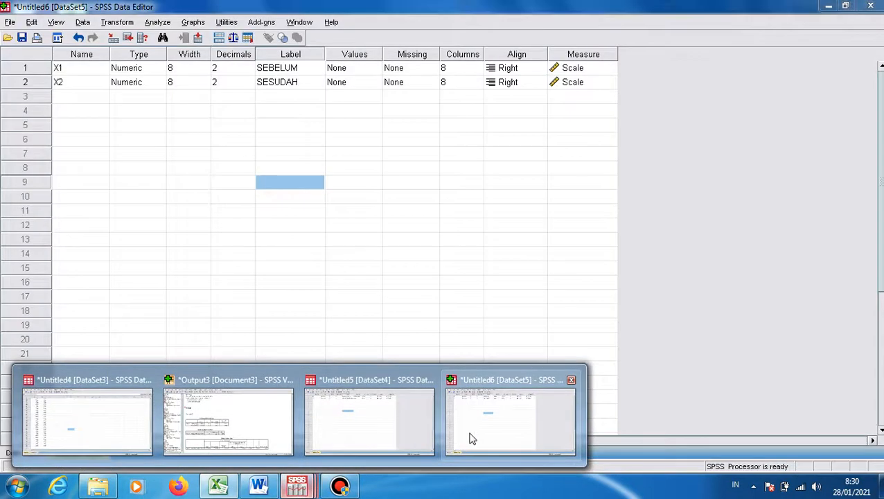
click(470, 438)
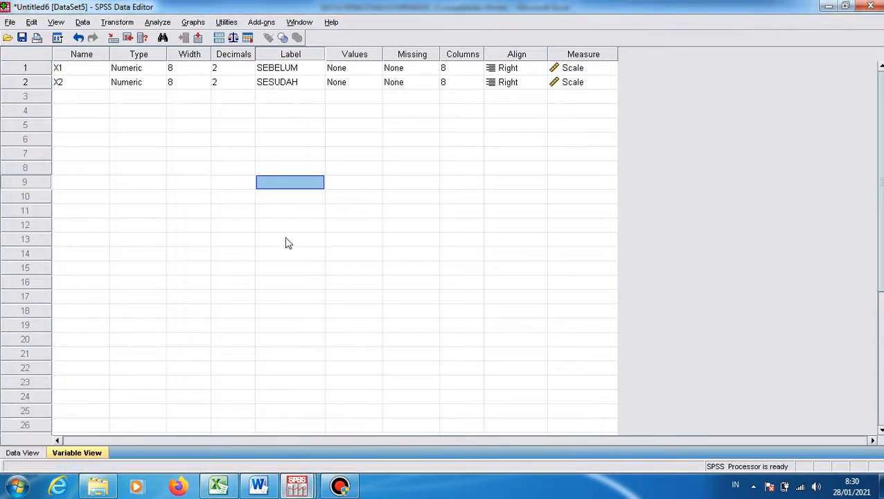
click(10, 22)
mouse_move(109, 39)
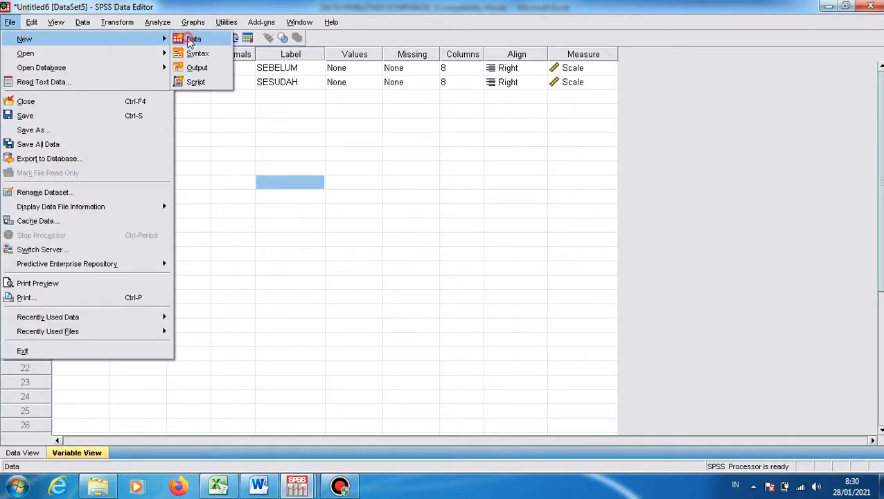
click(180, 40)
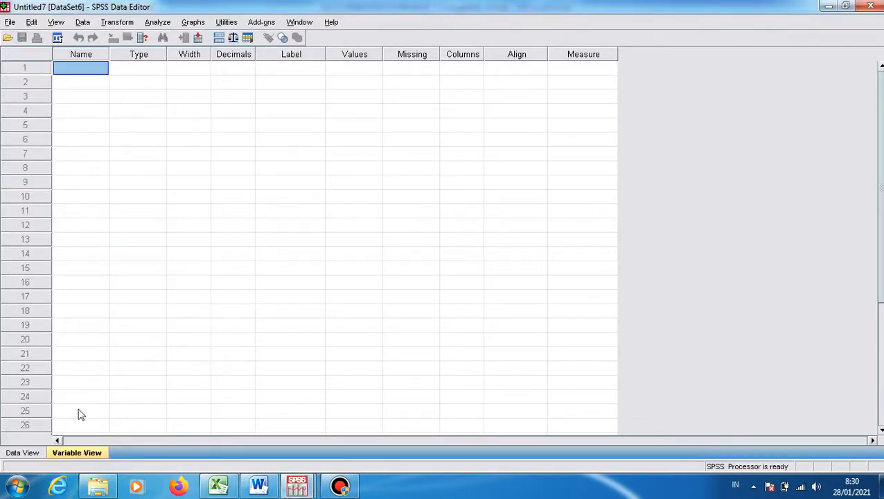
click(30, 452)
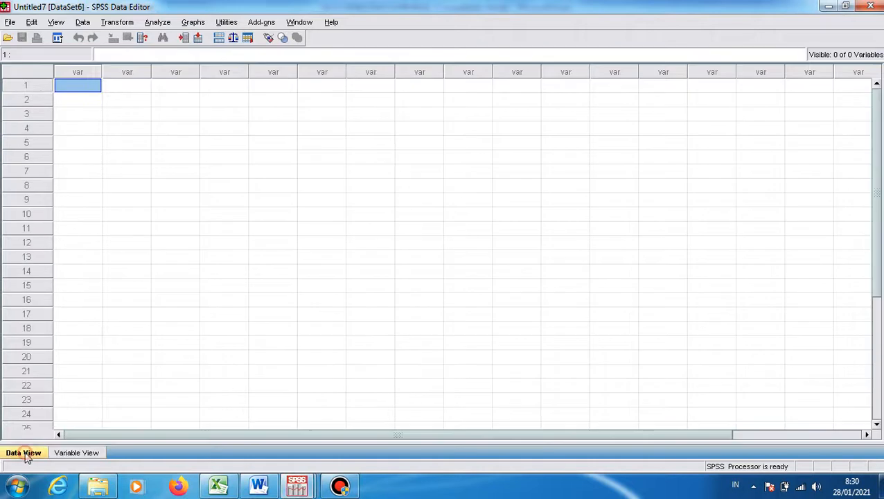
right_click(80, 87)
click(106, 125)
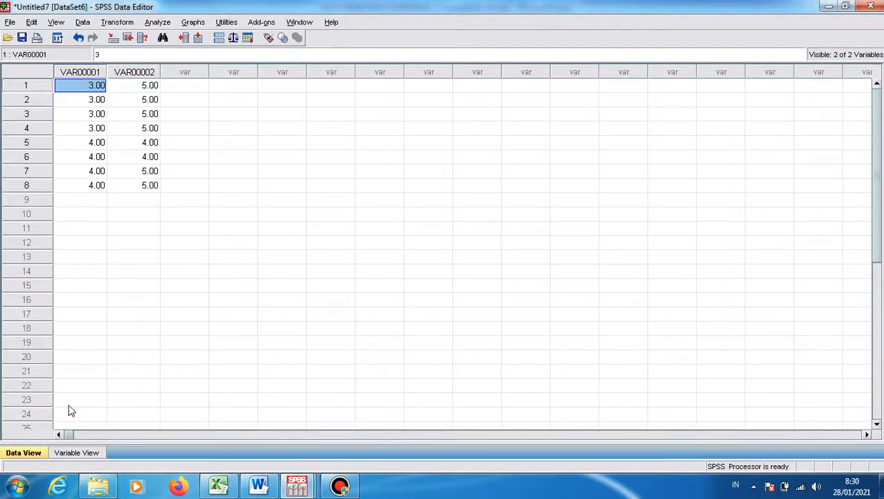
Step: Rename the two variables of the pasted sales data as X1 and X2
click(81, 454)
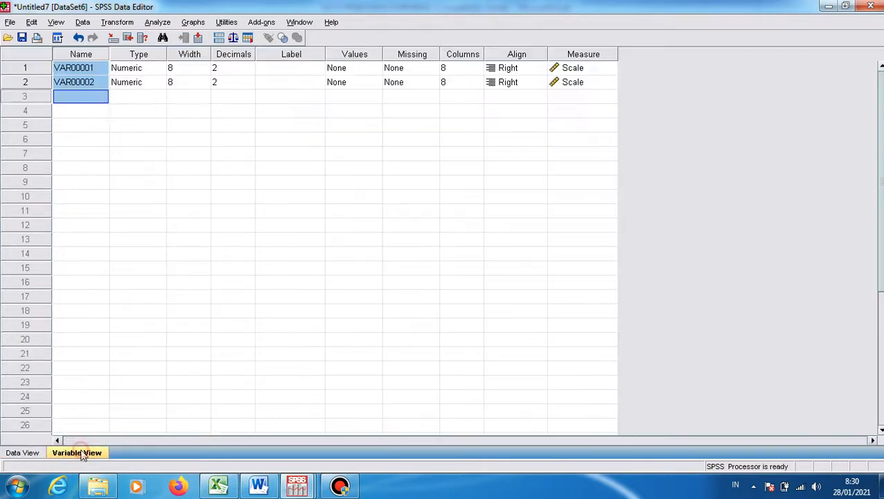
click(92, 69)
text(X1)
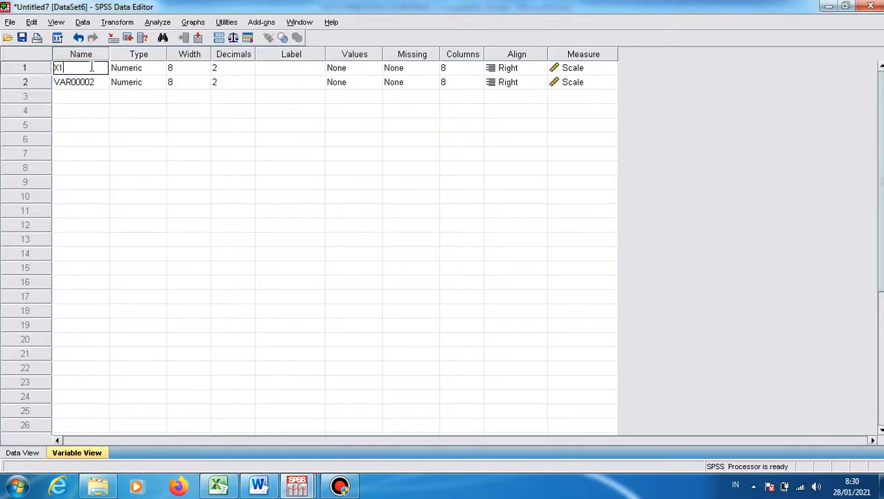
key(Return)
text(X2)
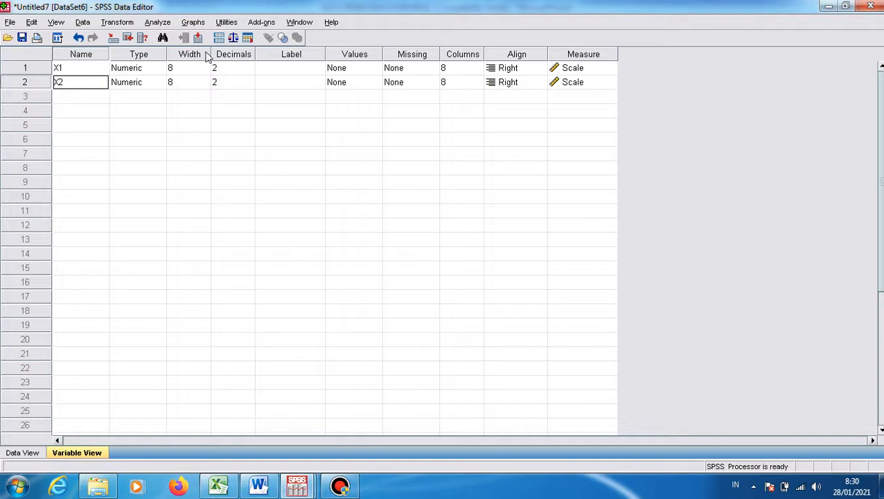
Step: Label the sales dataset's variable X1 as SEBELUM and variable X2 as SESUDAH
click(277, 68)
text(SEBELUM)
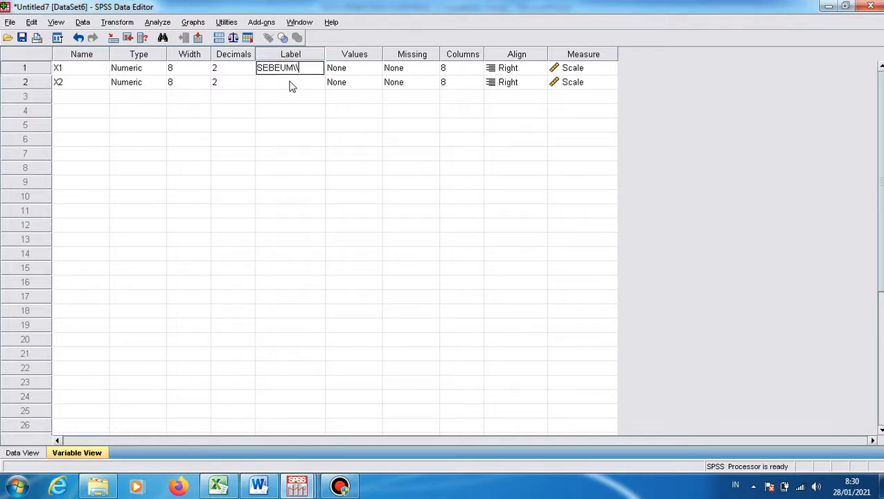
click(287, 82)
text(SS)
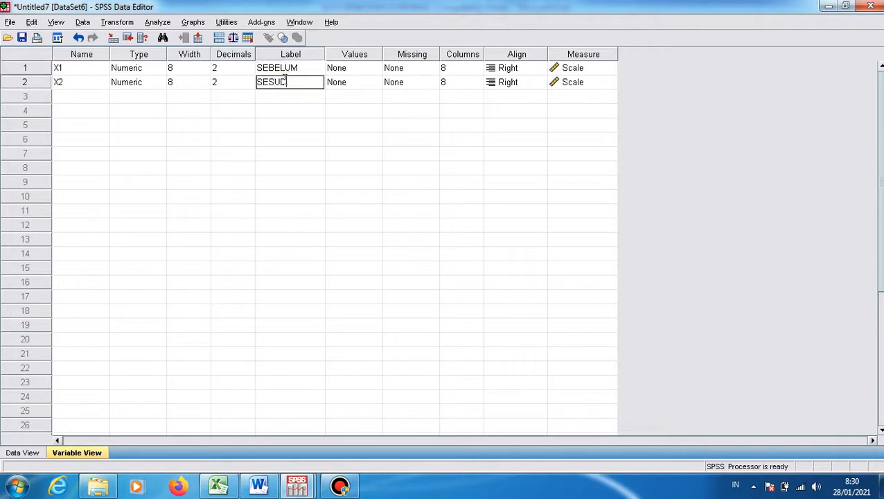
click(286, 116)
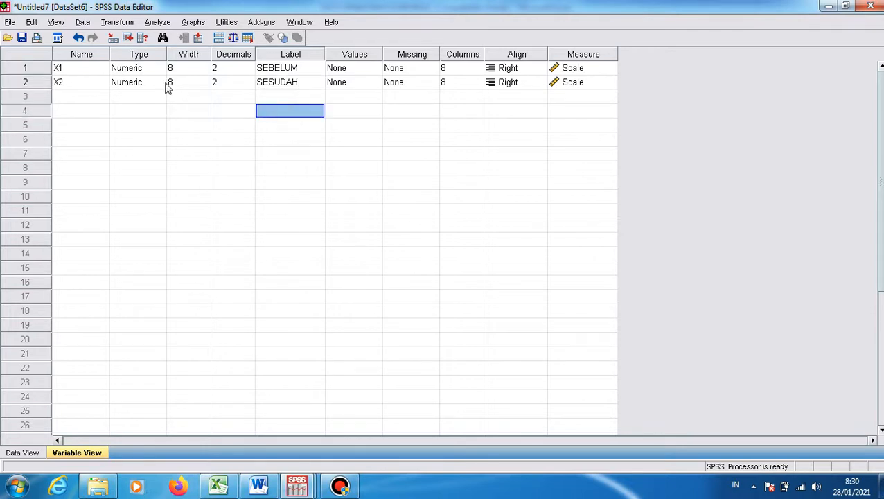
Step: Run a Paired-Samples T Test on the sales data, pairing SEBELUM (X1) with SESUDAH (X2)
click(158, 23)
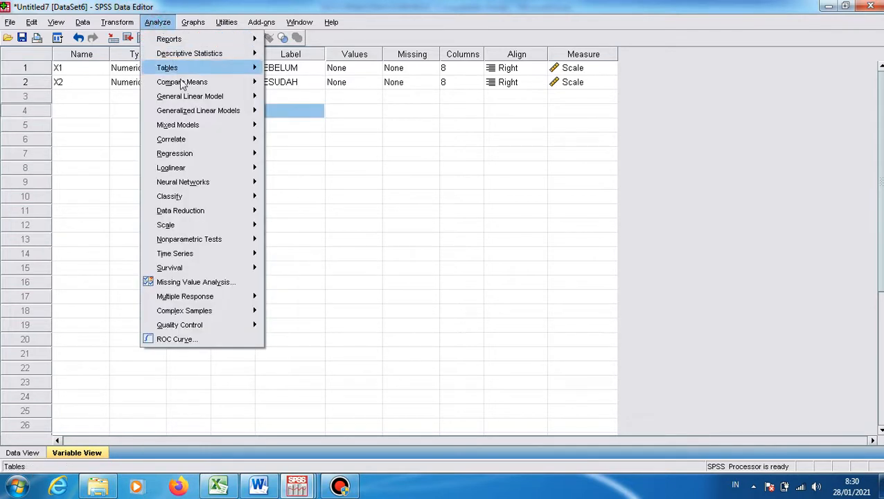
mouse_move(182, 83)
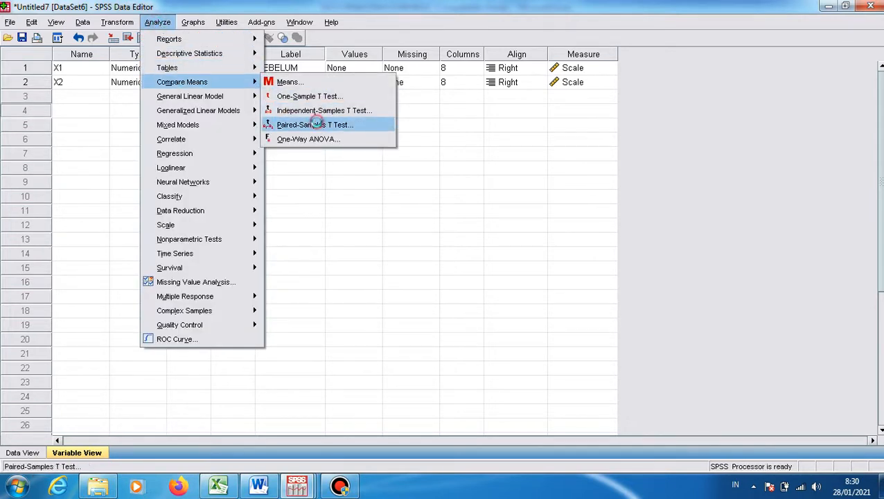
click(319, 126)
click(377, 239)
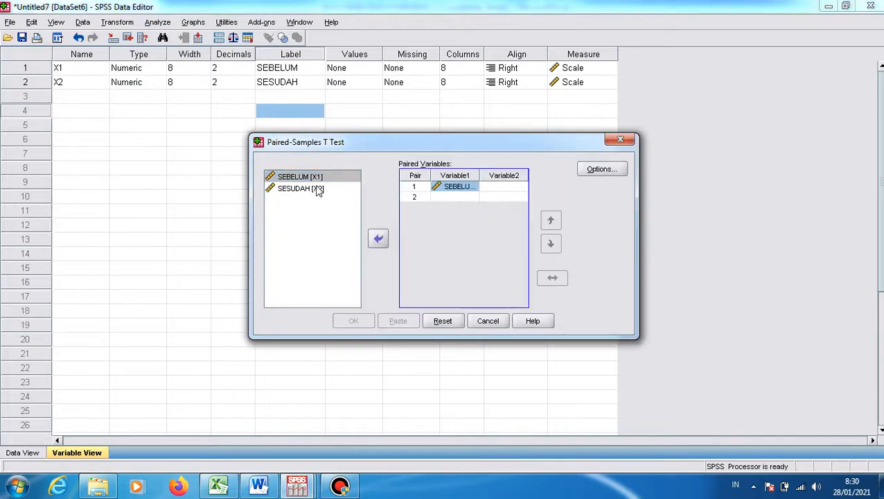
click(313, 189)
click(380, 242)
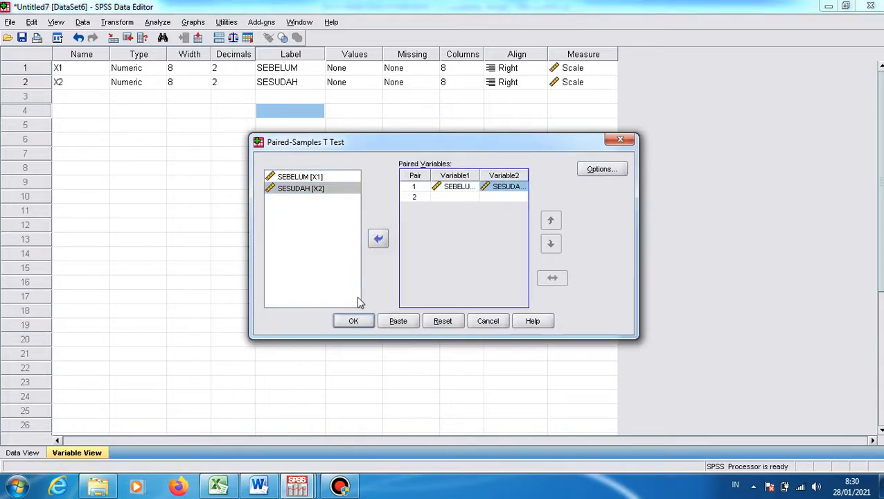
click(353, 321)
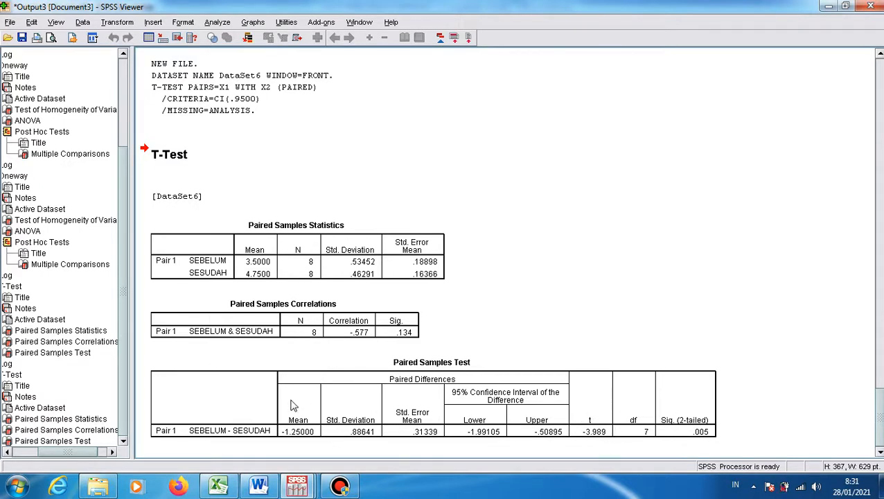
Step: Switch to the Word report and examine Tabel 5.5 and its interpretation in section 5.3, the paired t-test on business competitiveness
click(258, 486)
click(570, 350)
key(Down)
key(Down)
key(Down)
key(Down)
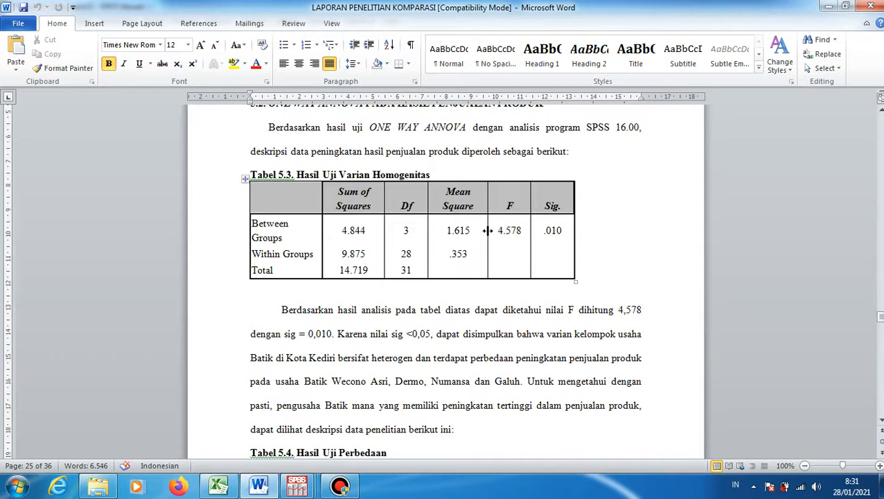
click(463, 380)
key(Down)
key(Down)
key(Down)
key(Down)
key(Down)
key(Down)
key(Down)
key(Down)
key(Down)
key(Down)
key(Down)
key(Down)
key(Down)
key(Down)
key(Down)
key(Down)
key(Down)
key(Down)
key(Down)
key(Down)
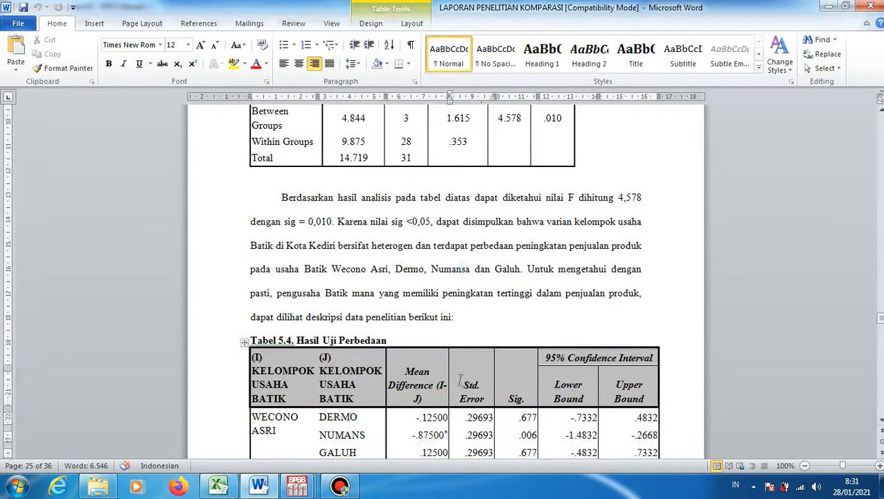
key(Down)
key(Down)
key(Down)
key(Down)
key(Down)
key(Down)
key(Down)
key(Down)
key(Down)
key(Down)
key(Down)
key(Down)
key(Down)
key(Down)
key(Down)
key(Down)
key(Down)
key(Down)
key(Down)
key(Down)
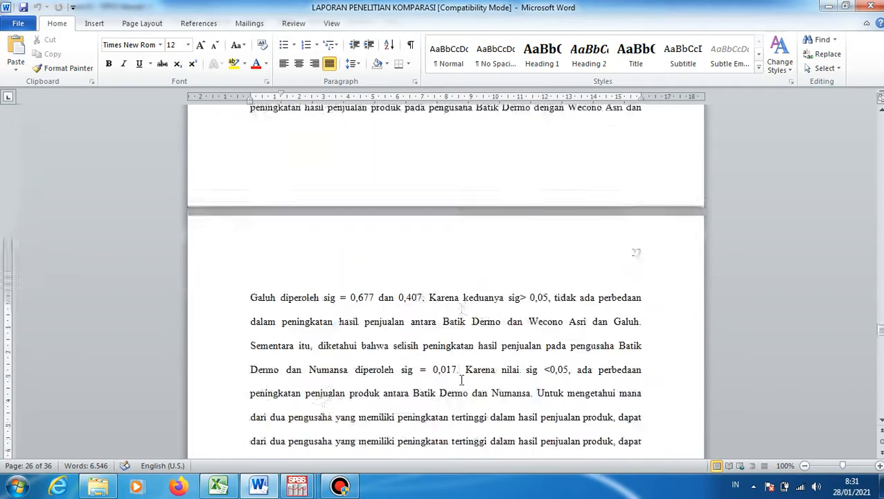
key(Down)
key(Down)
key(Down)
key(Down)
key(Down)
key(Down)
key(Down)
key(Down)
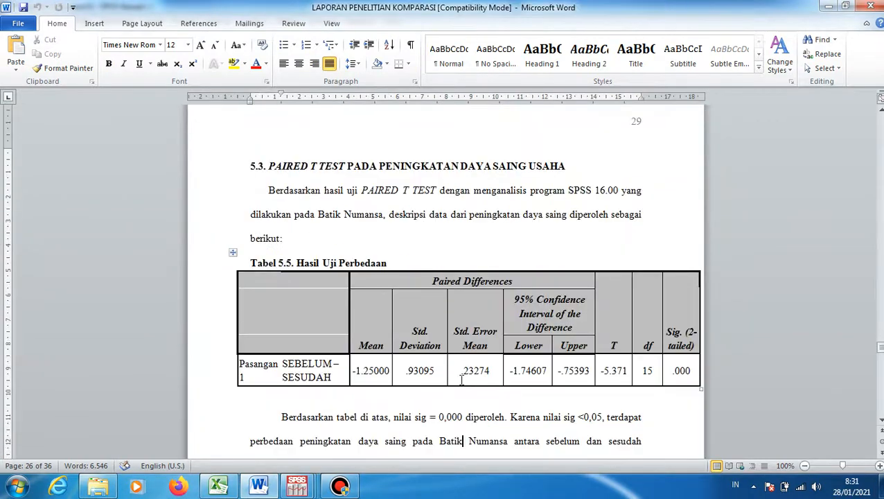
key(Down)
key(Down)
key(Down)
key(Down)
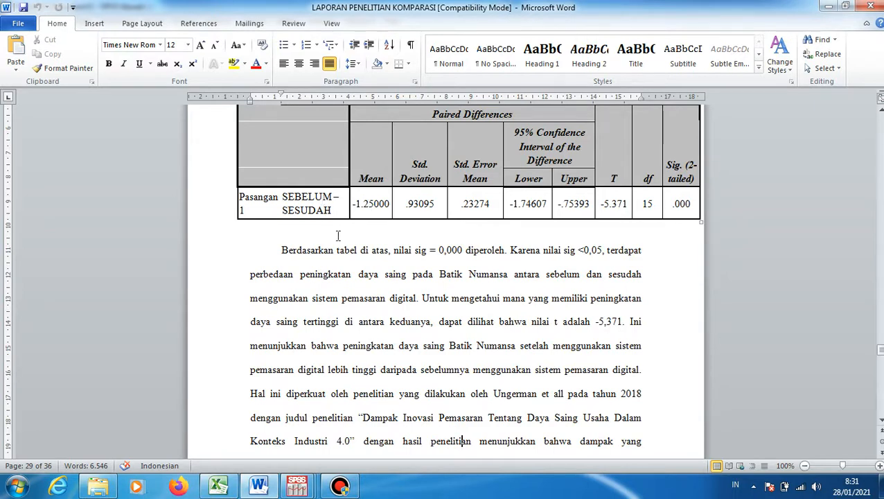
Step: Examine Tabel 5.6 and its interpretation in section 5.4, the paired t-test on product sales
scroll(338, 236, down, 10)
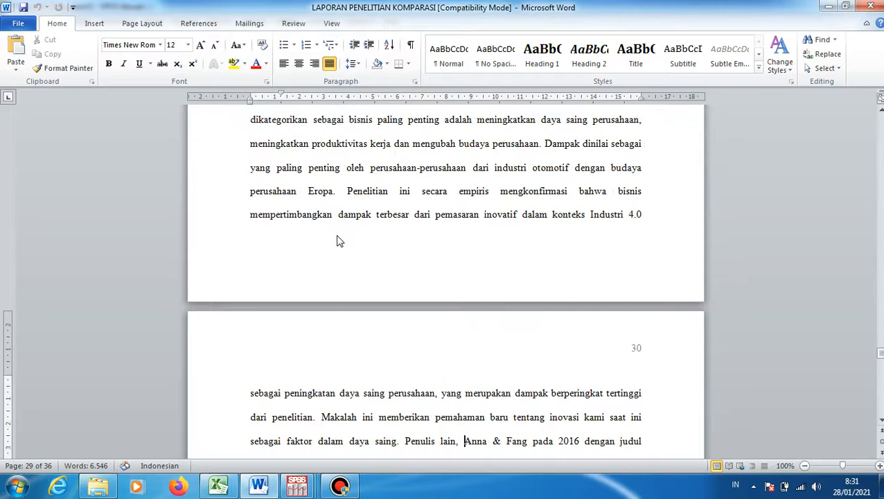
scroll(339, 239, down, 9)
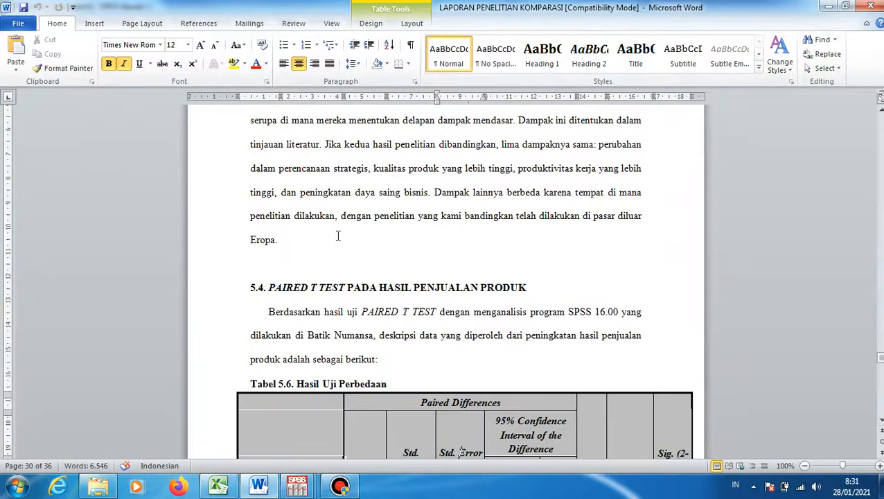
scroll(338, 236, down, 2)
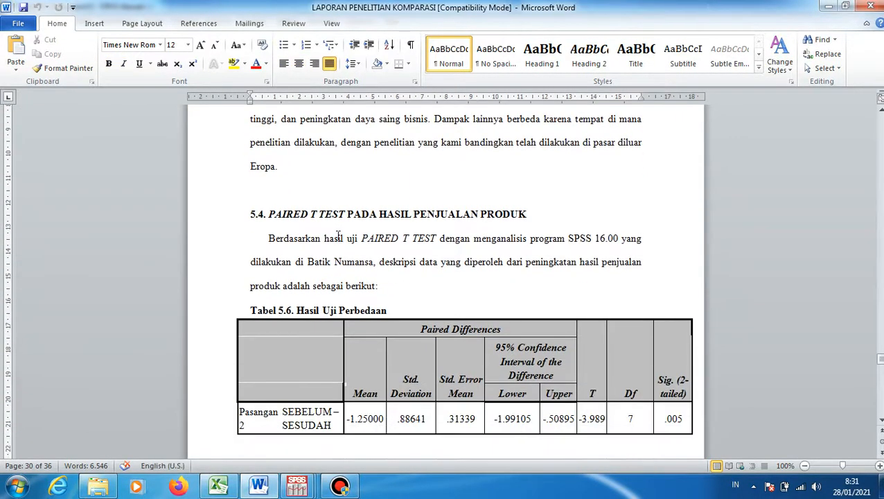
scroll(338, 236, down, 9)
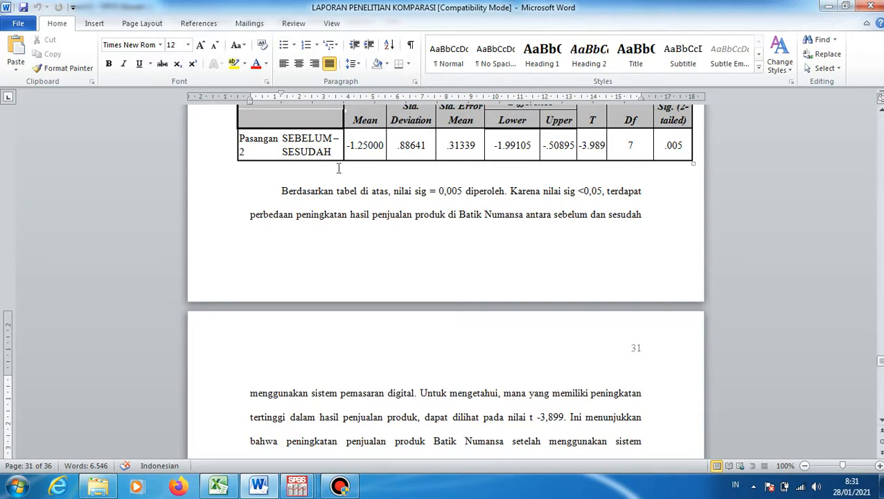
scroll(339, 170, down, 5)
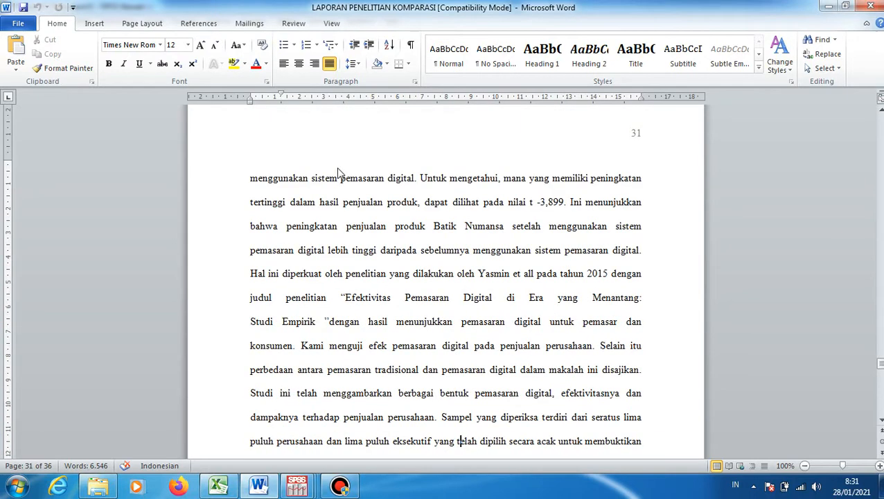
scroll(339, 171, down, 1)
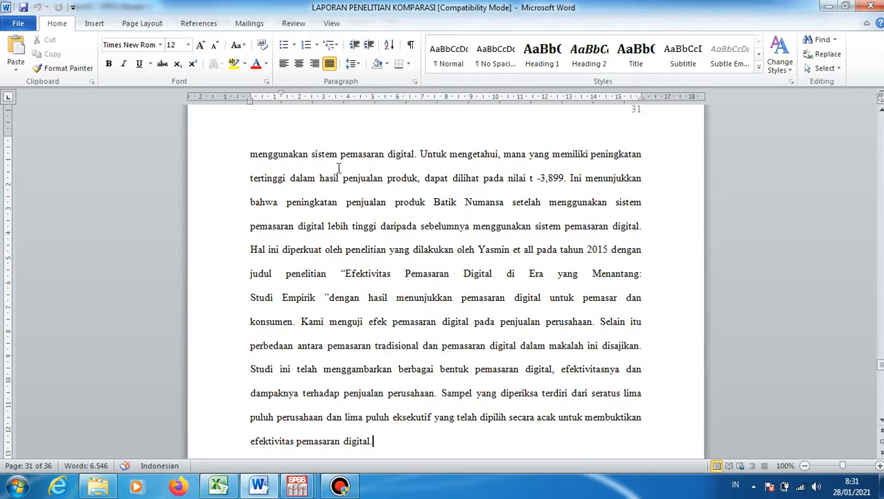
Step: Read the conclusions in section 6.1 KESIMPULAN of chapter BAB VI PENUTUP
key(Down)
key(Down)
key(Down)
key(Down)
key(Down)
key(Down)
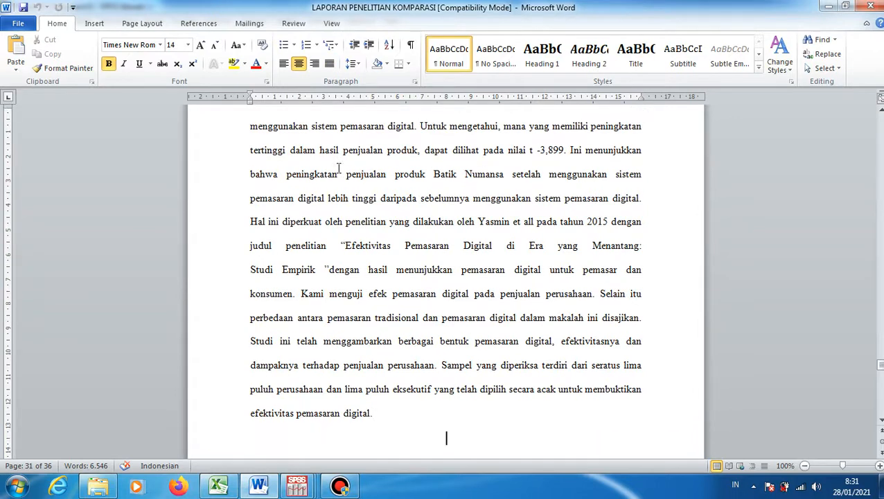
key(Down)
key(Down)
key(Down)
key(Down)
key(Down)
key(Down)
key(Down)
key(Down)
key(Down)
key(Down)
key(Down)
key(Down)
key(Down)
key(Down)
key(Down)
key(Down)
key(Down)
key(Down)
key(Down)
key(Down)
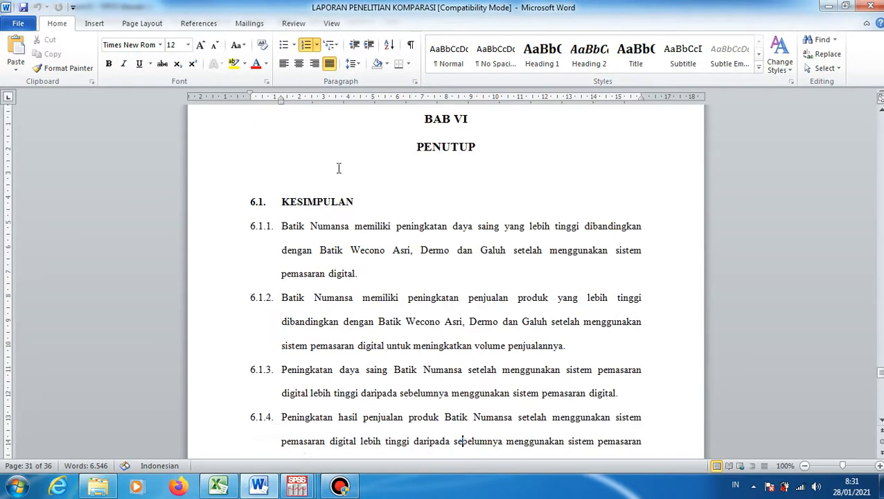
key(Down)
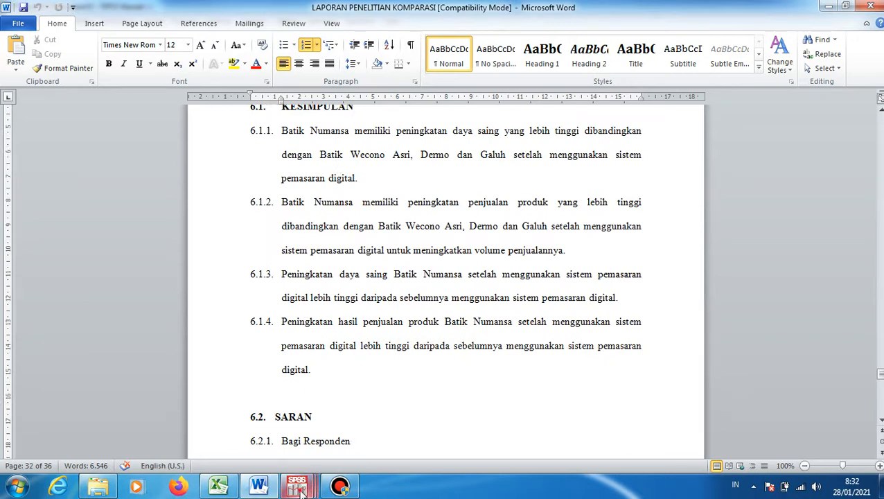
Step: Switch back to the SPSS output document Output3 to view the sales data's T-Test tables
mouse_move(297, 485)
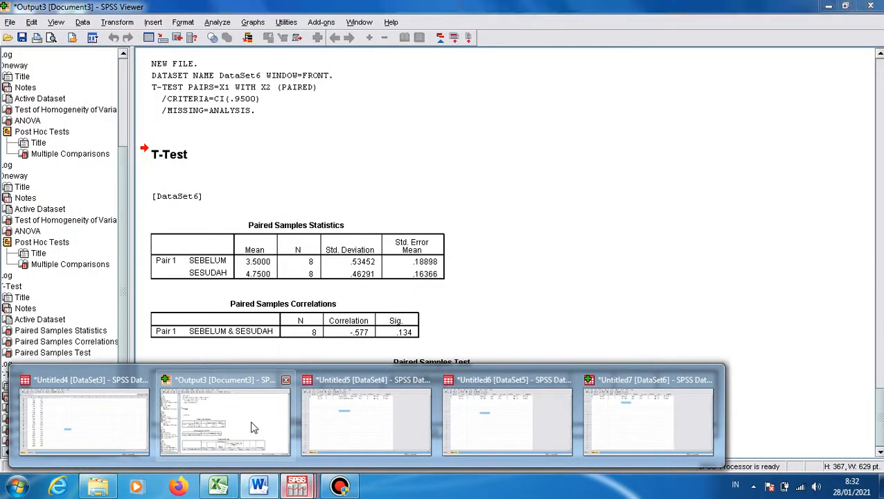
click(254, 424)
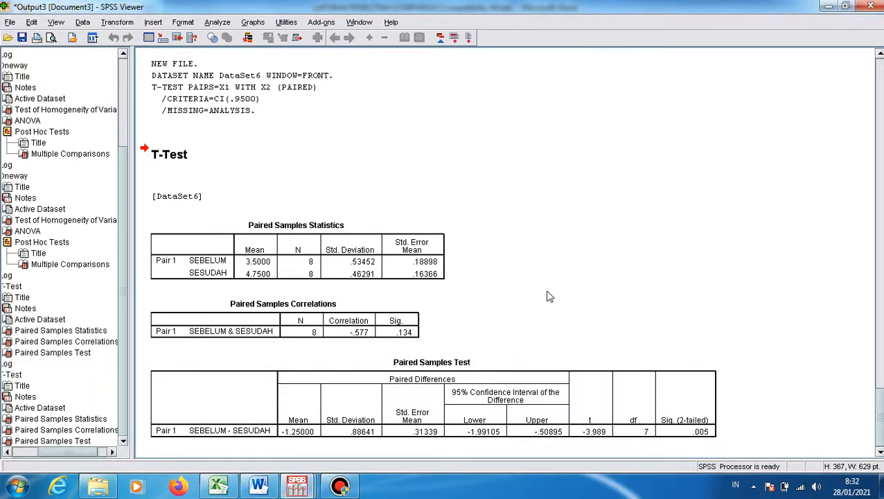